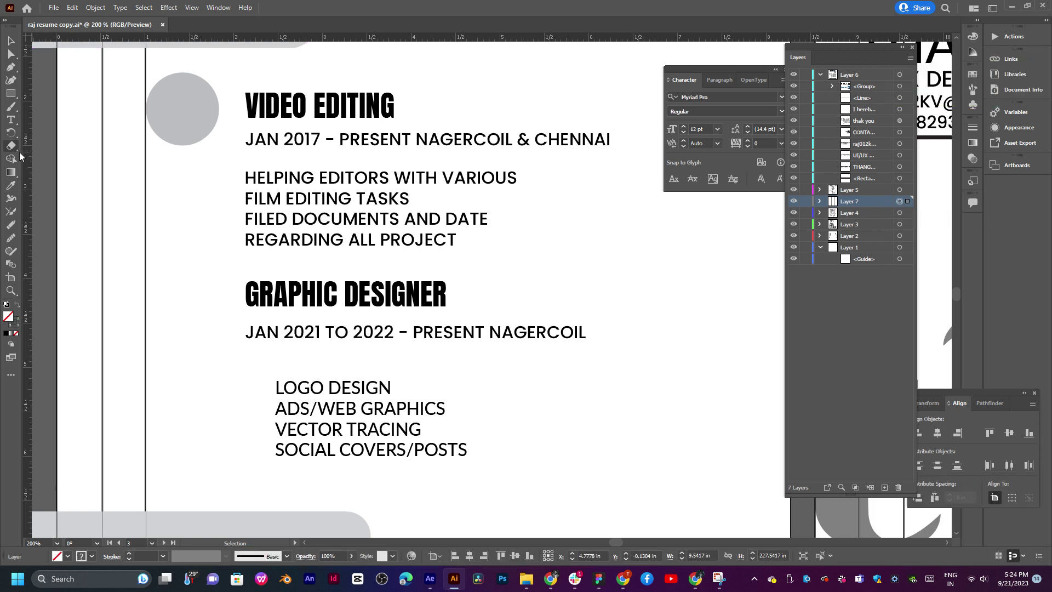
Duplicate the pair of vertical column lines 1 in to the right and lock Layer 7
drag(148, 174, 235, 187)
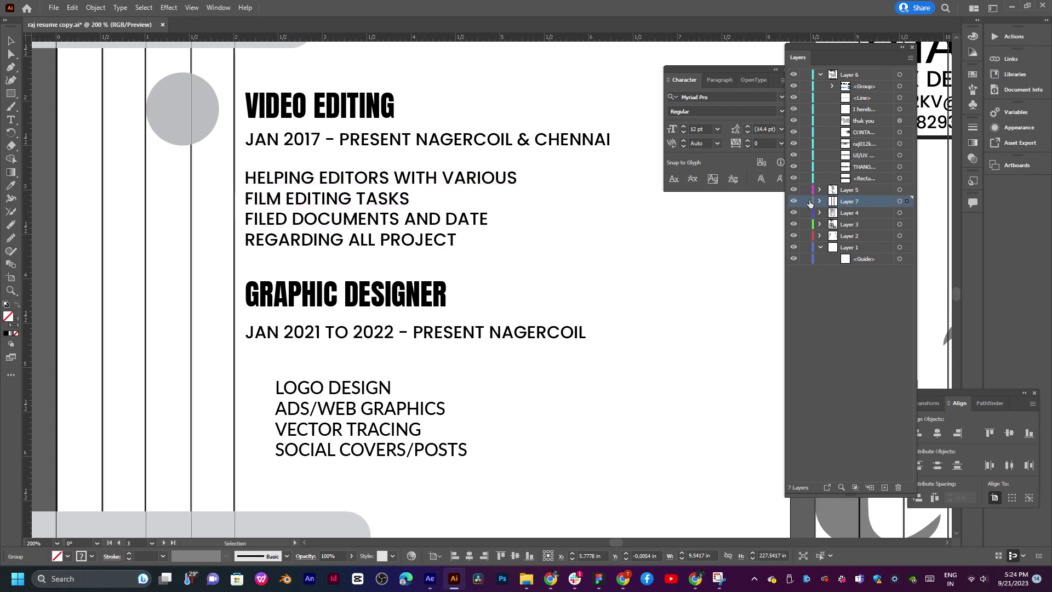
click(806, 202)
Move the Video Editing heading, its date line and its description left so their edges meet the rightmost vertical line
drag(324, 187, 333, 313)
click(324, 245)
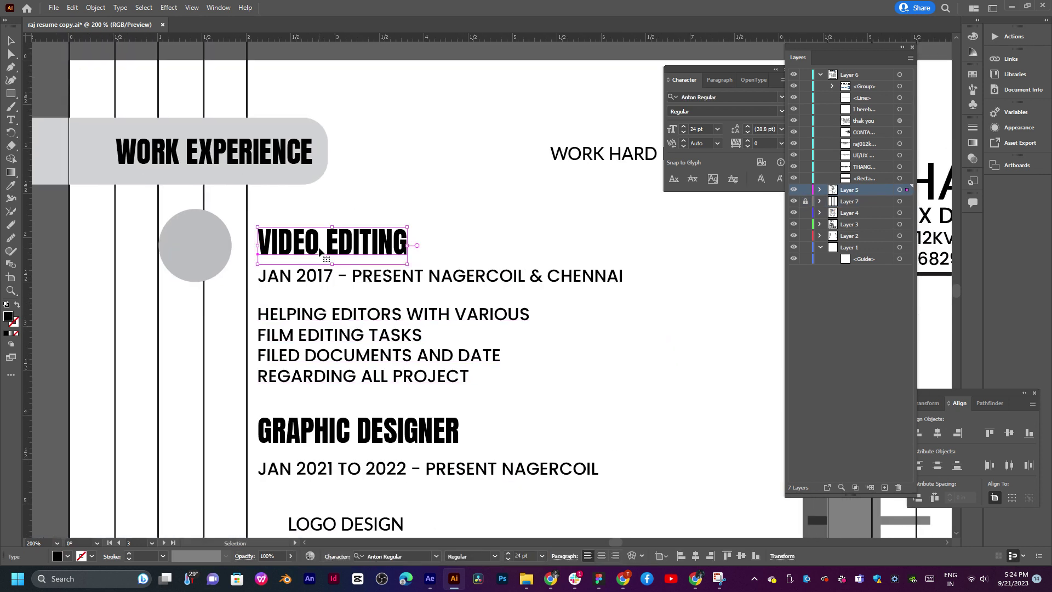
drag(451, 219, 338, 282)
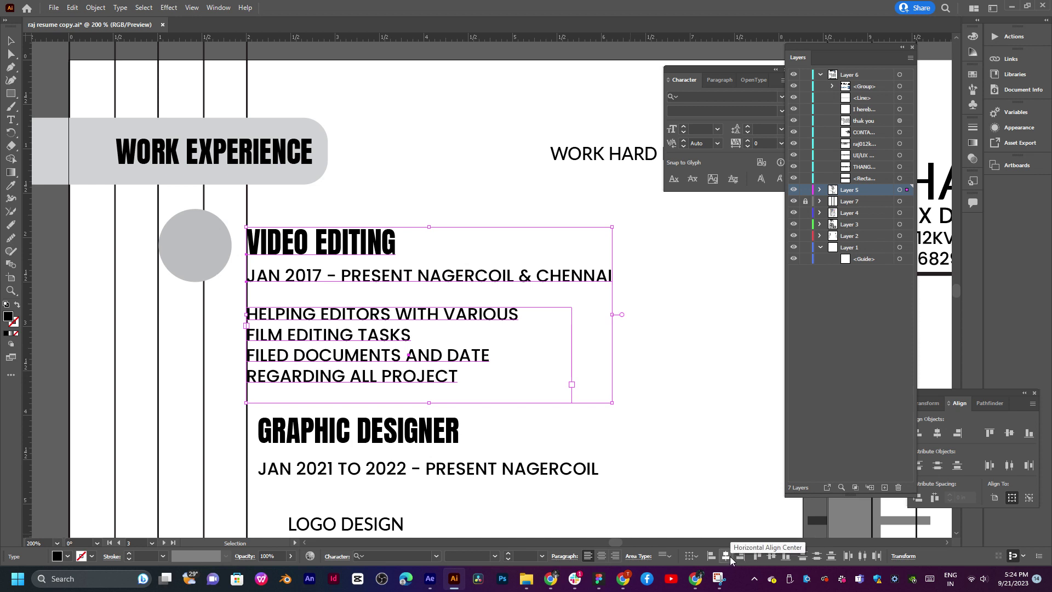
click(817, 557)
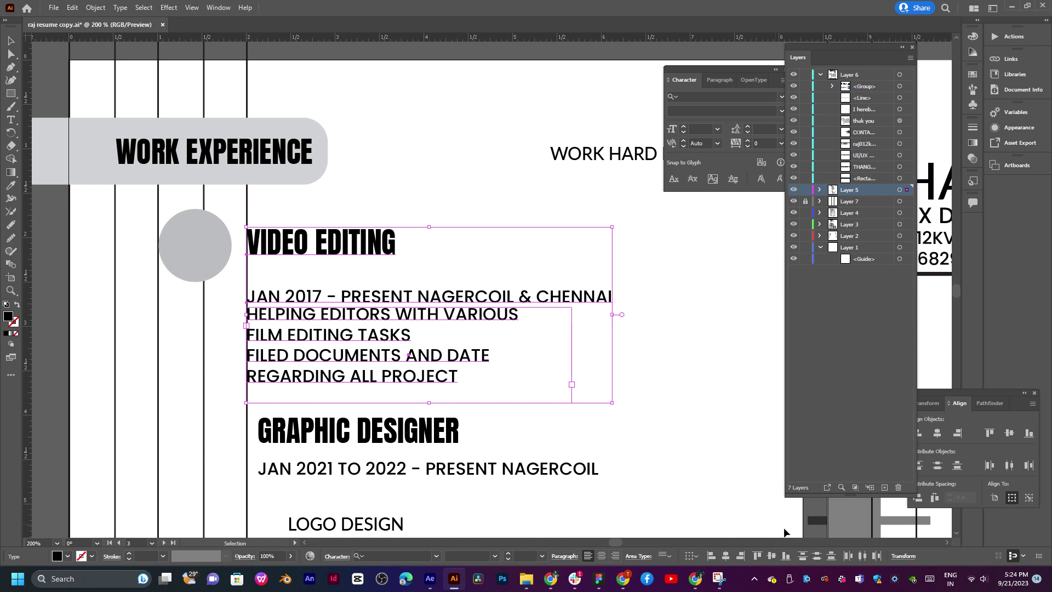
key(ctrl+z)
click(620, 407)
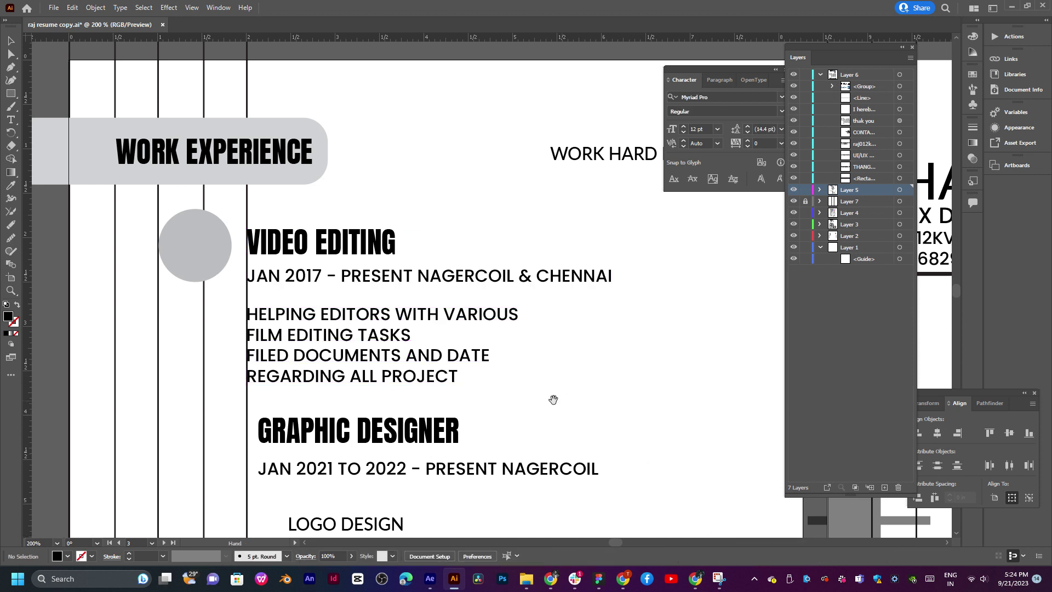
Move the Graphic Designer heading and its date line to align with the rightmost vertical line, closer below the Video Editing text
drag(552, 399, 493, 242)
drag(461, 305, 498, 308)
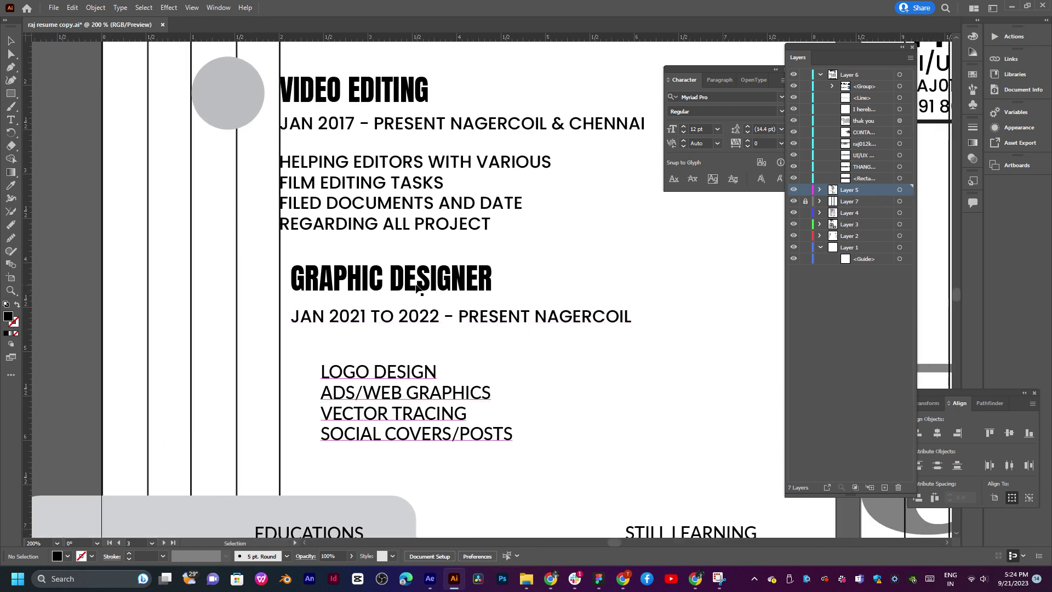
drag(416, 288, 399, 278)
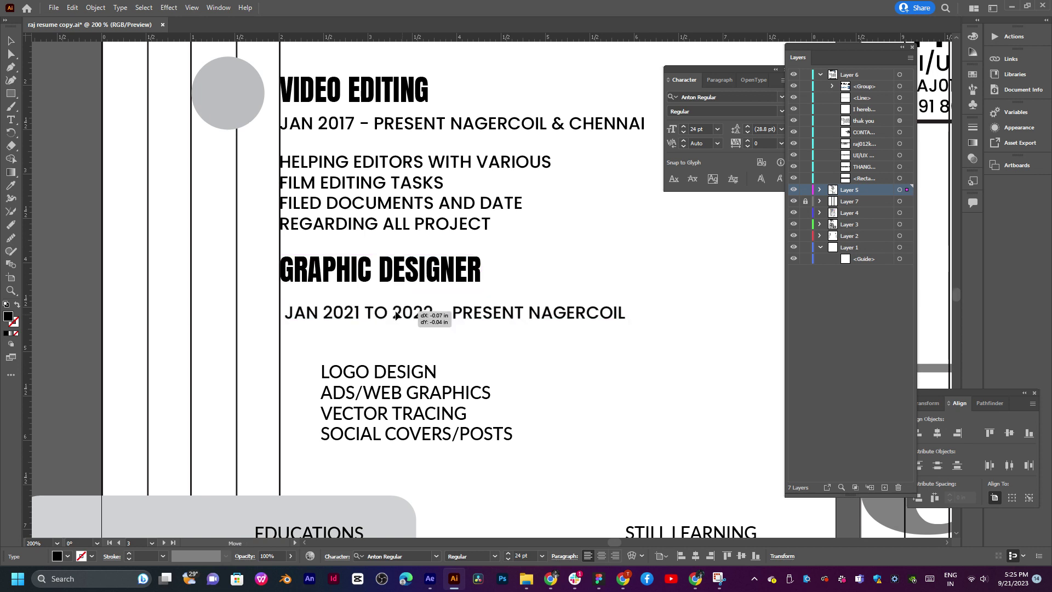
drag(359, 317, 392, 310)
triple_click(392, 311)
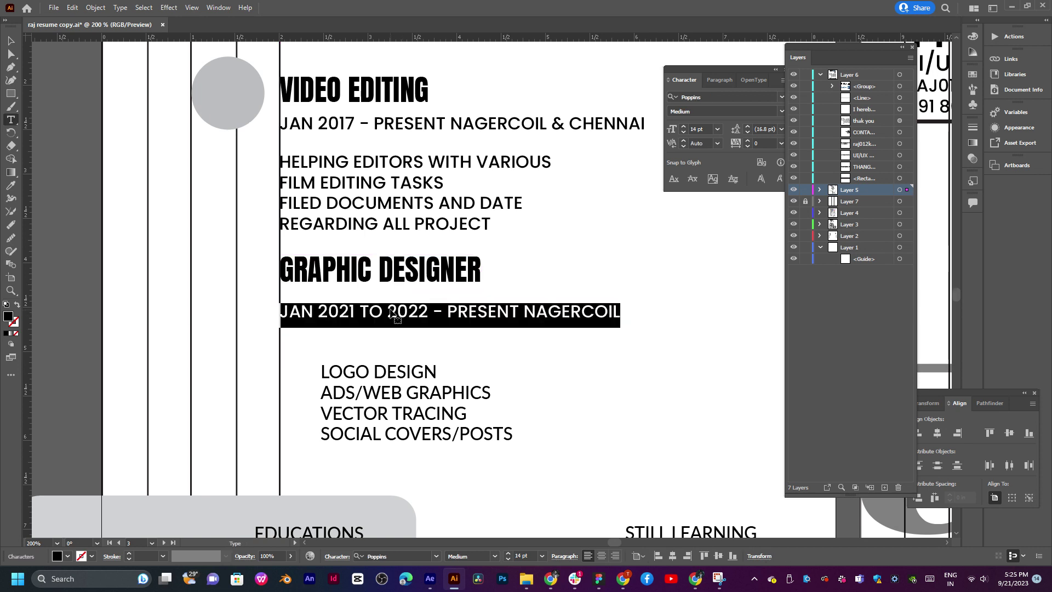
click(10, 40)
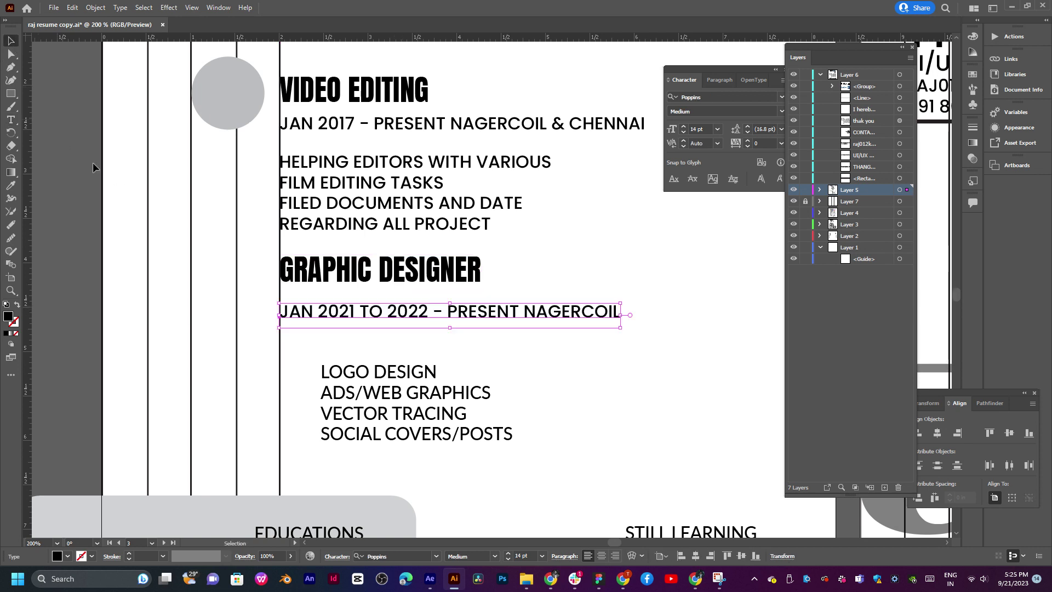
Set the four-line design skills list in Poppins Medium and align it to the vertical line just below the Graphic Designer date
drag(457, 404, 430, 388)
key(t)
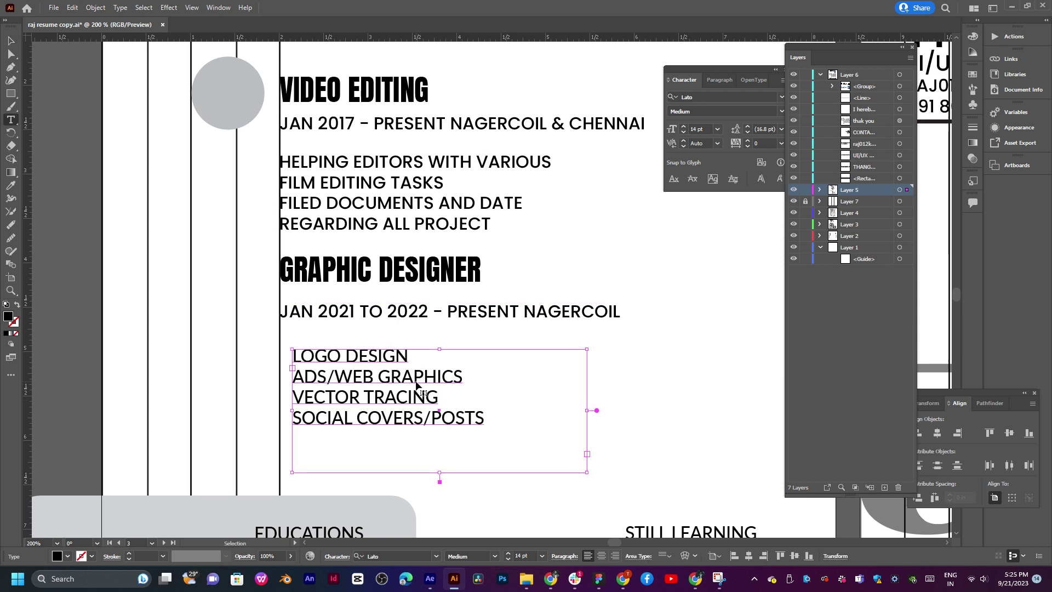
triple_click(417, 383)
key(ctrl+a)
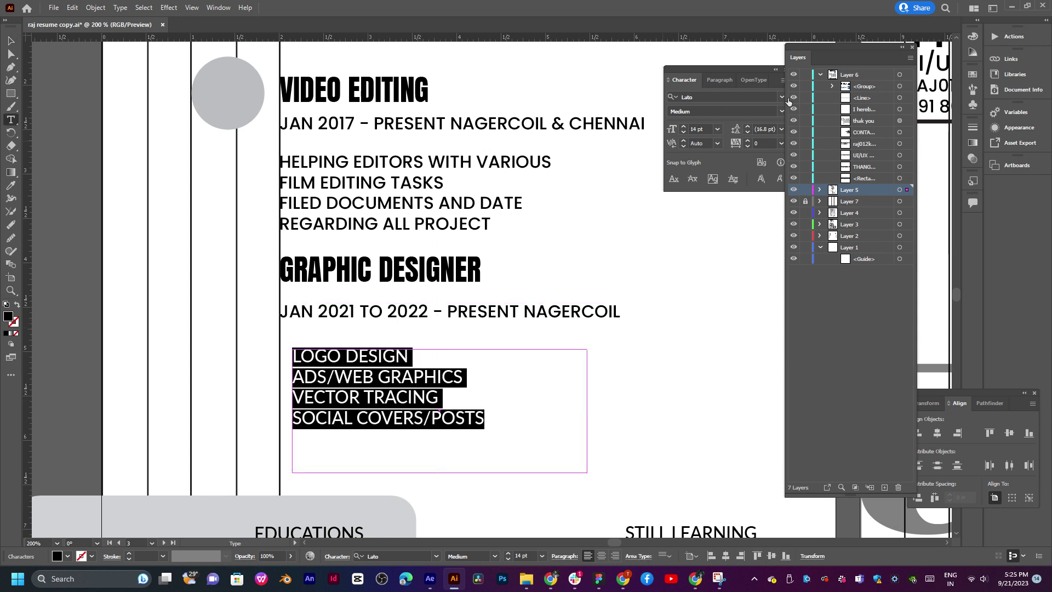
drag(743, 72, 685, 68)
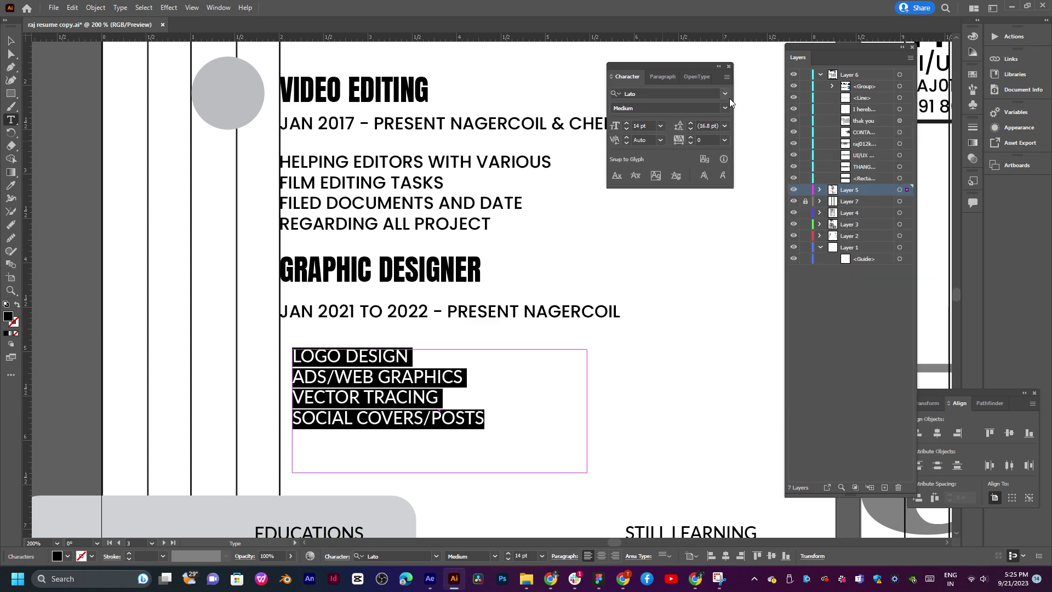
click(630, 93)
scroll(718, 294, up, 2)
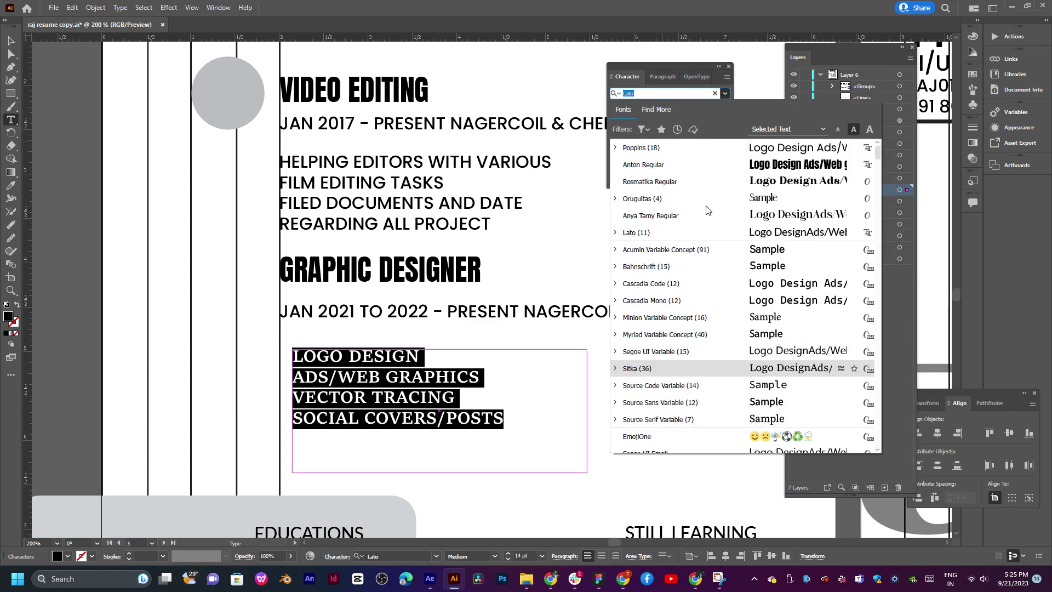
click(703, 150)
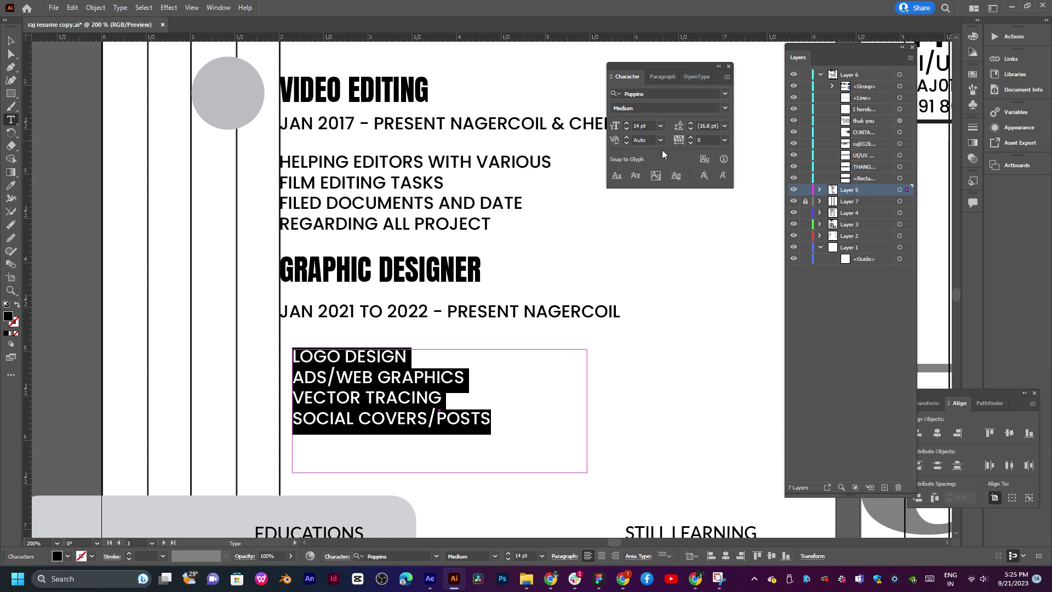
click(10, 41)
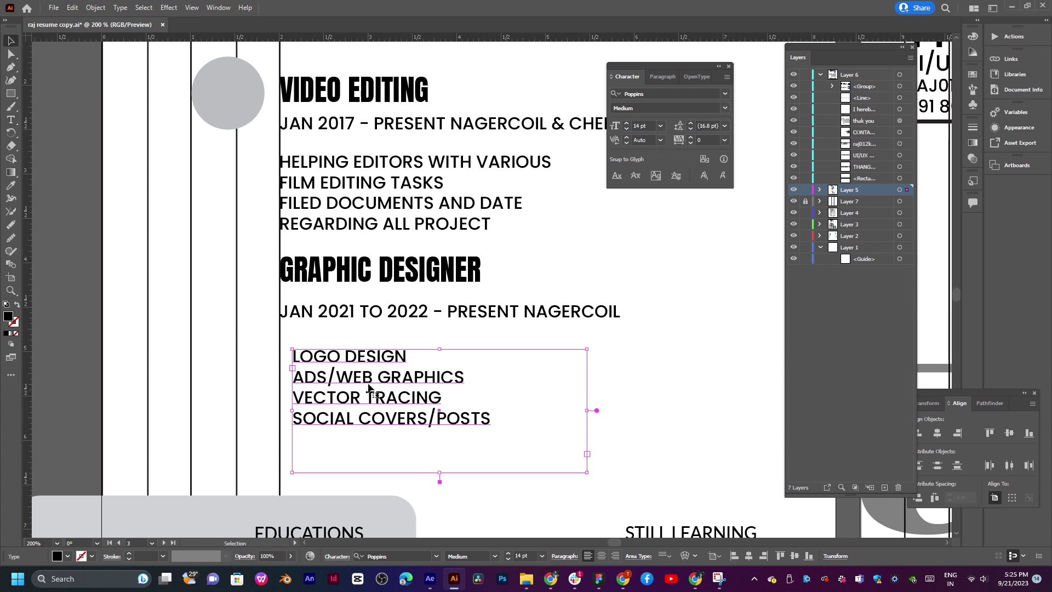
drag(367, 389, 353, 376)
Copy the Graphic Designer heading text, switch to ChatGPT in the browser and send it as a prompt
triple_click(386, 271)
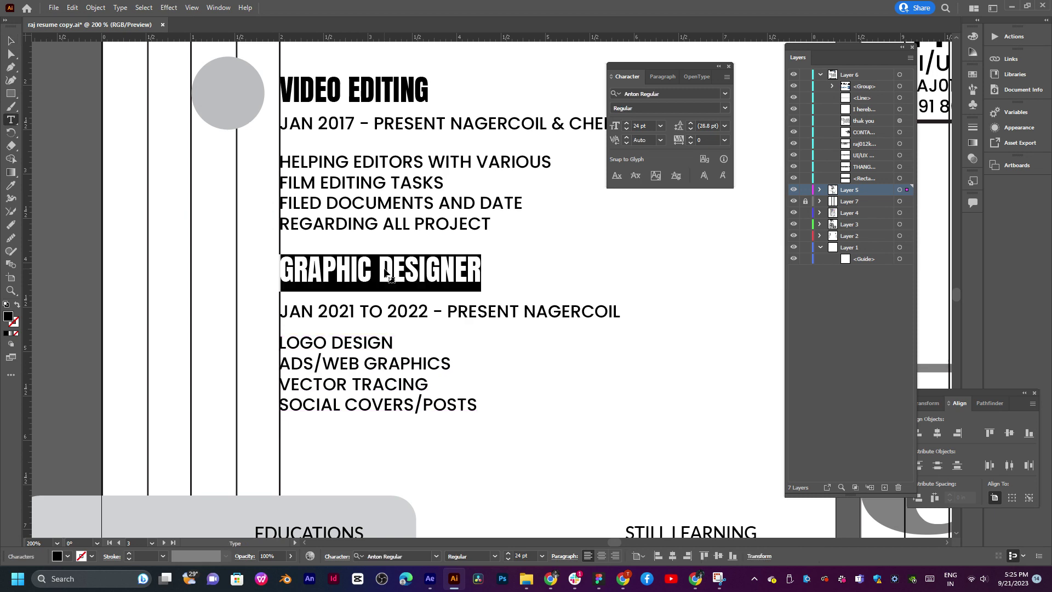
click(550, 579)
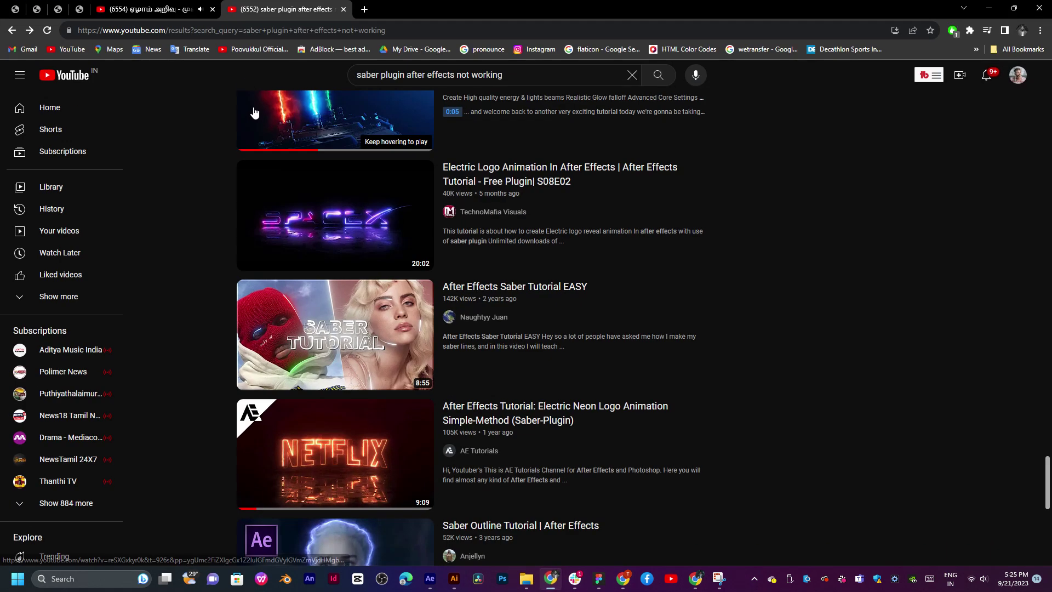
click(58, 9)
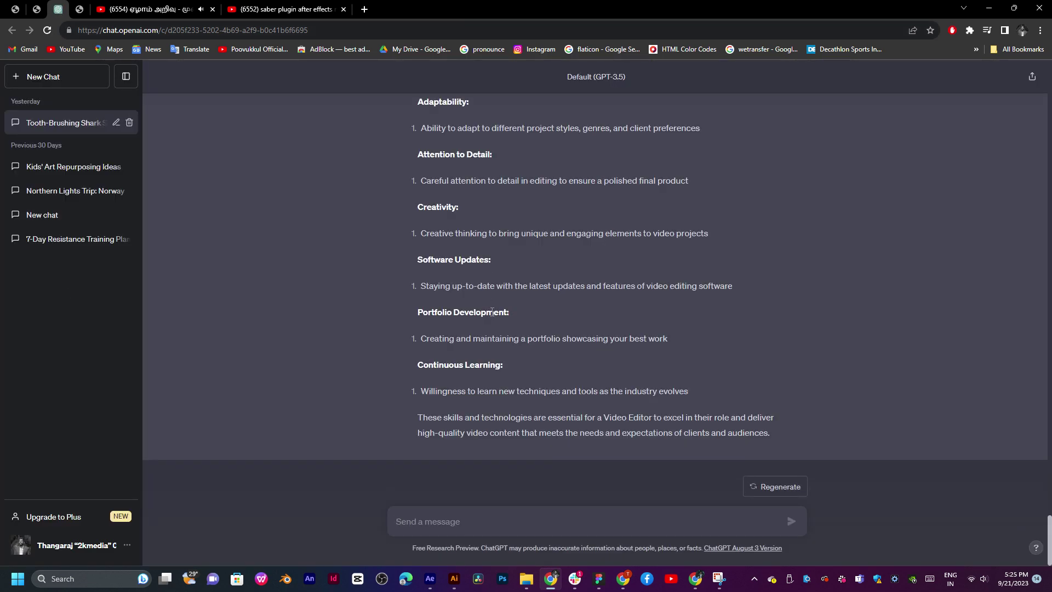
text(Graphic Designer)
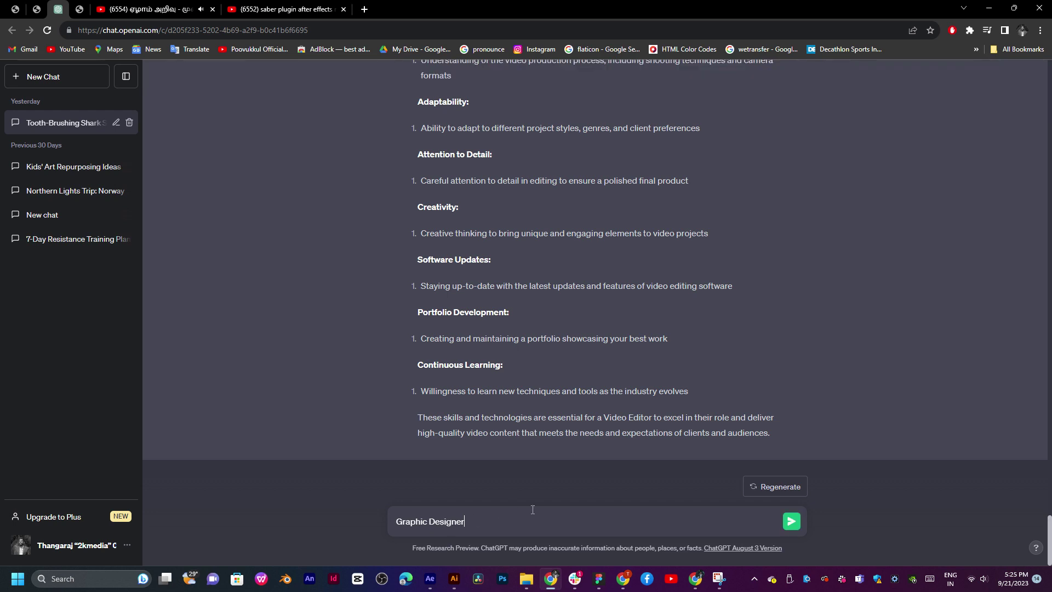
key(Return)
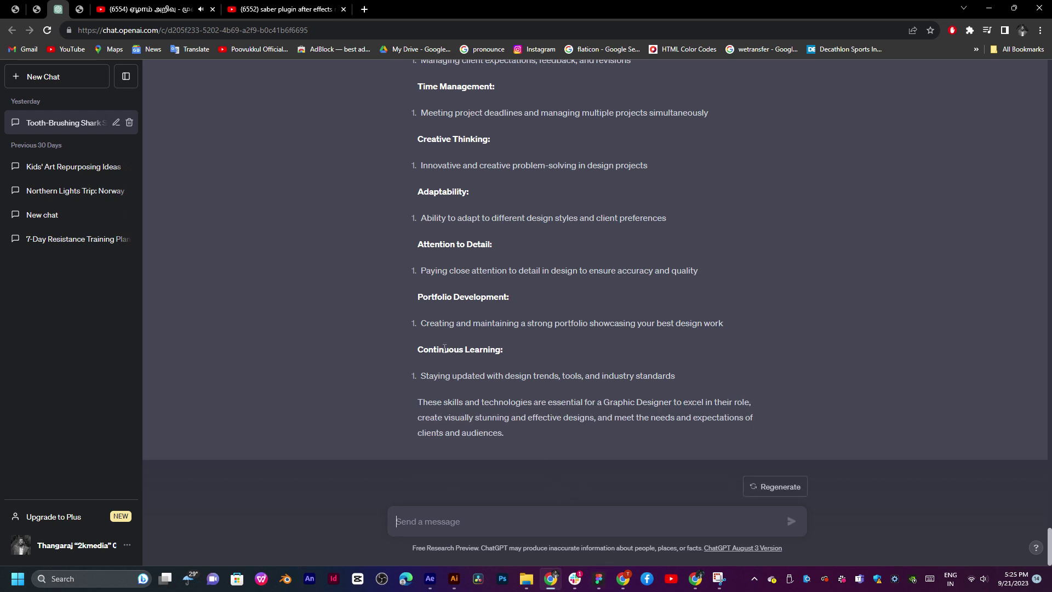
Read up through ChatGPT's graphic designer skills, highlighting Creative Thinking, User Interface (UI) Design, Motion Graphics and Infographics
scroll(445, 347, up, 1)
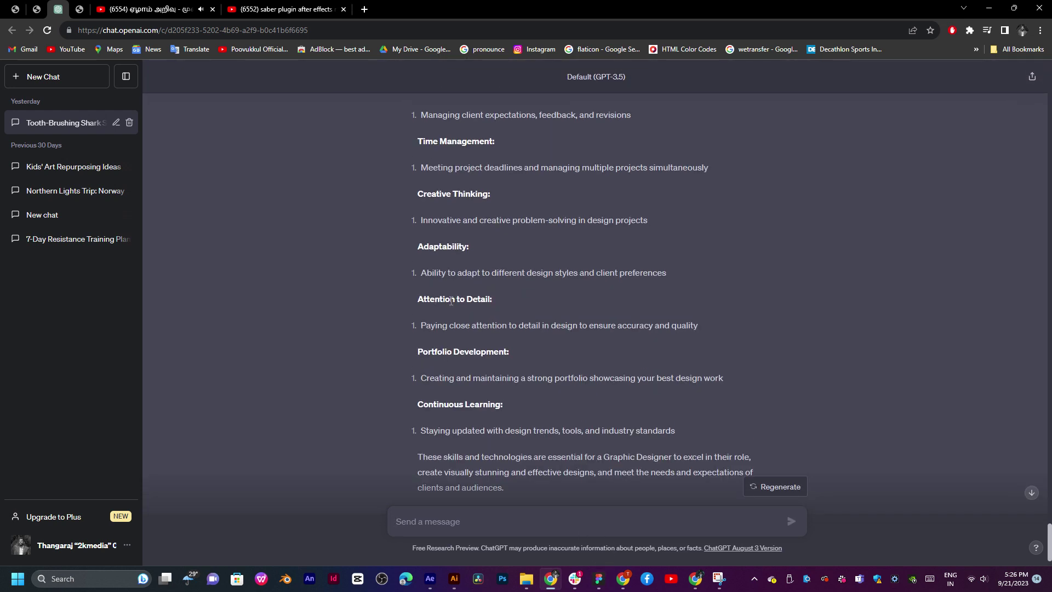
scroll(451, 301, up, 1)
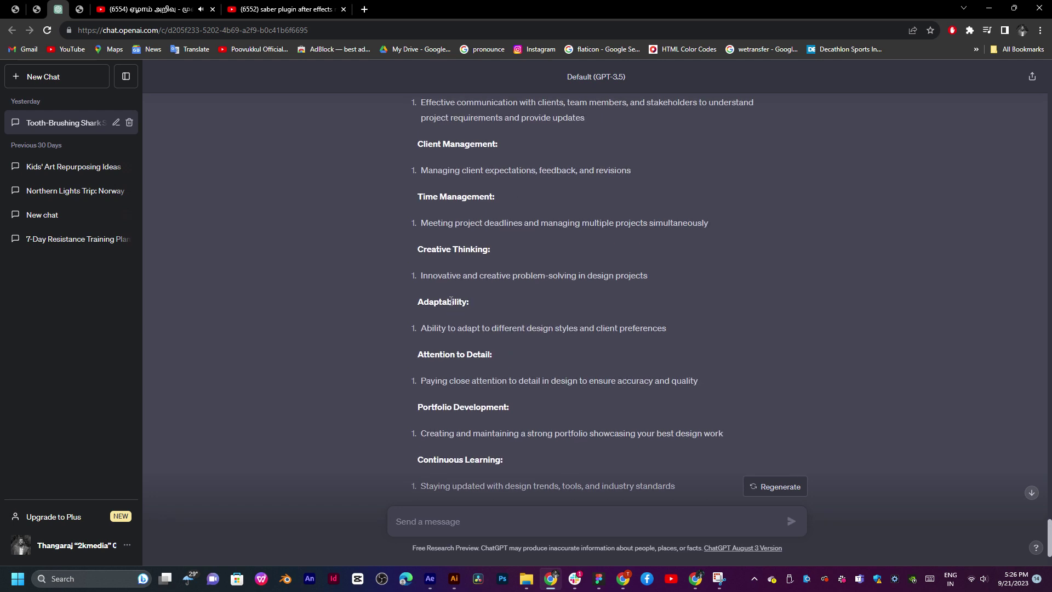
scroll(450, 301, up, 1)
drag(490, 303, 416, 306)
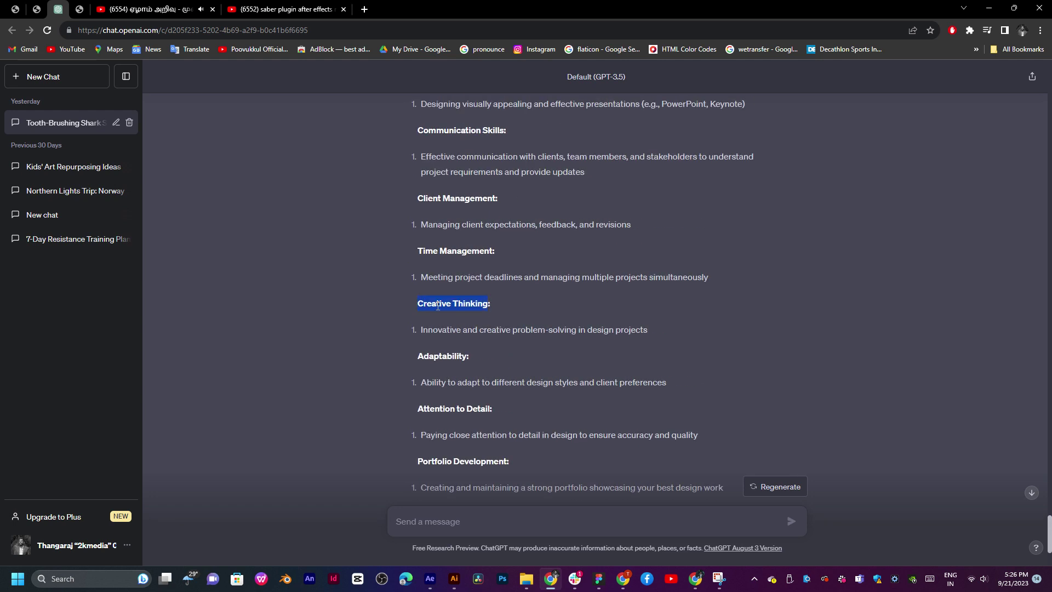
scroll(457, 310, up, 2)
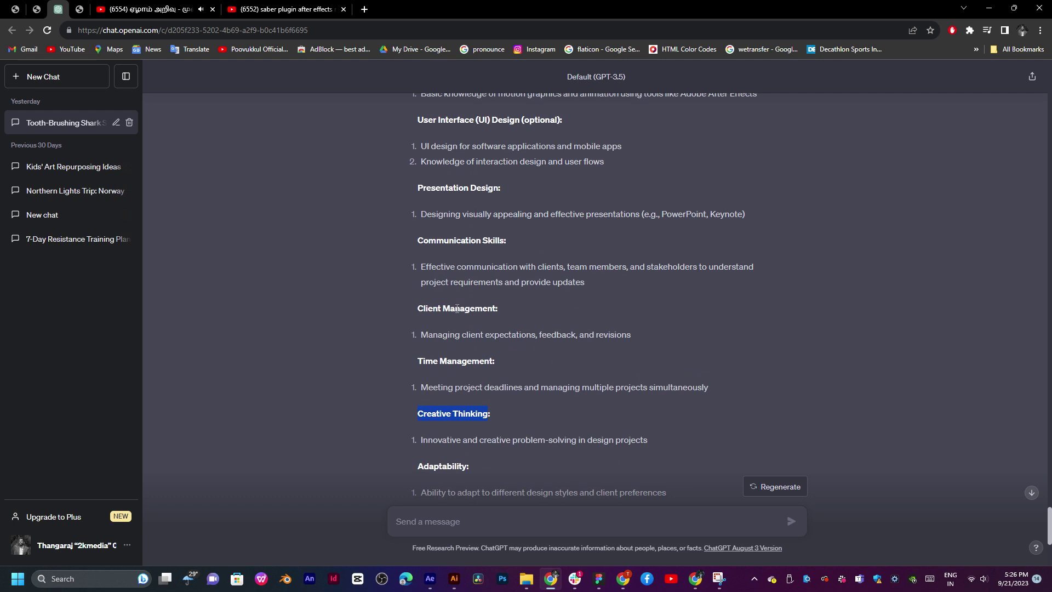
scroll(457, 309, up, 3)
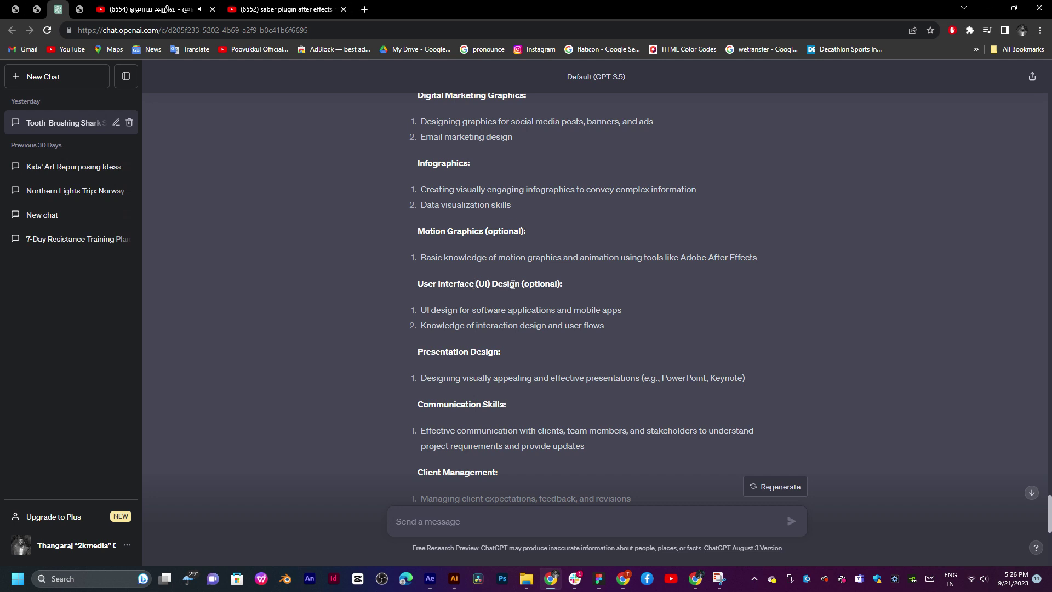
drag(519, 285, 418, 286)
scroll(454, 288, up, 2)
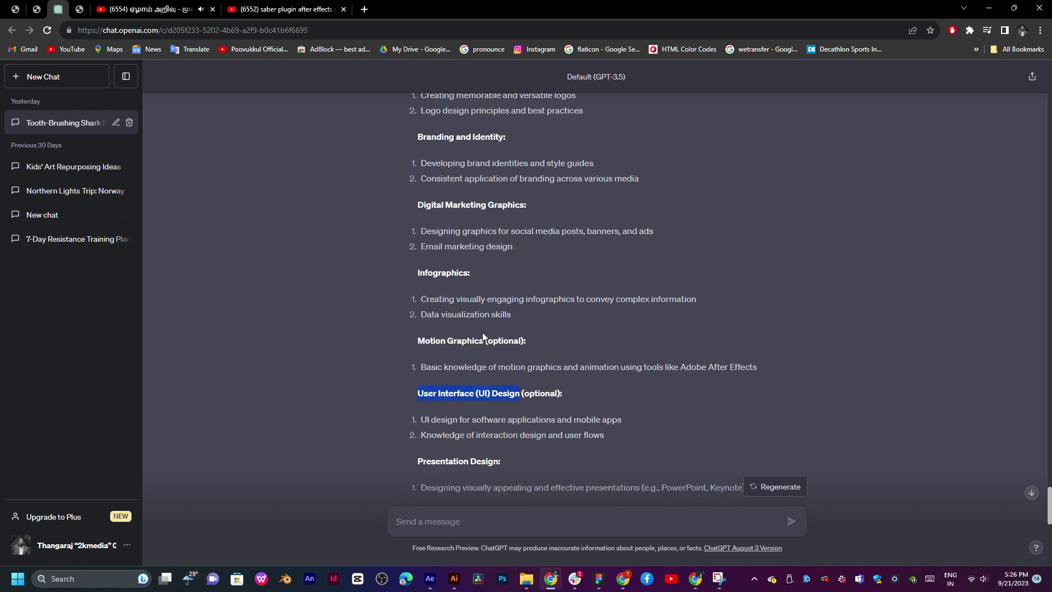
click(486, 339)
drag(486, 339, 413, 345)
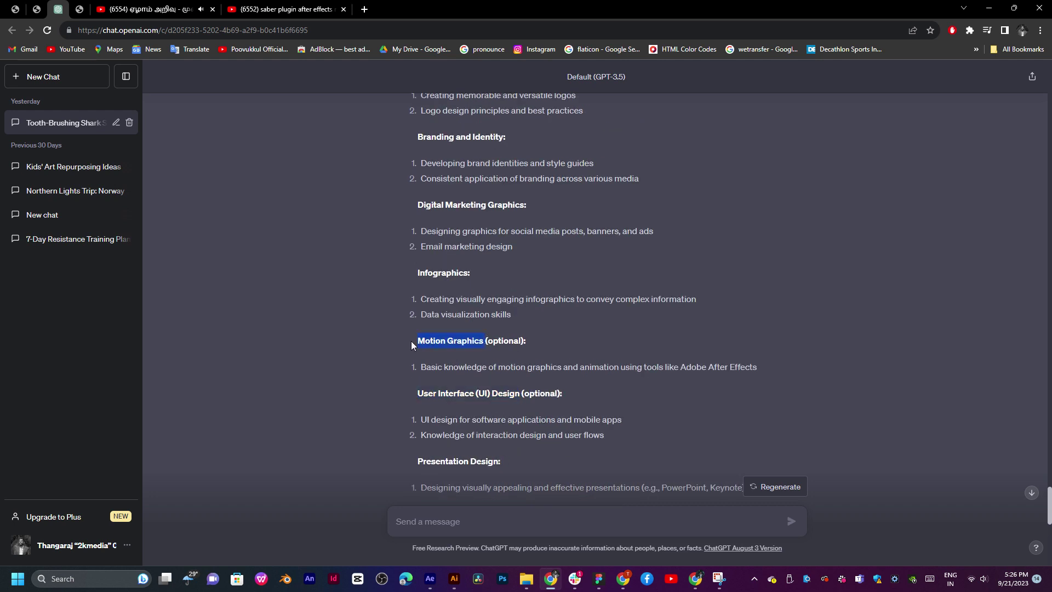
drag(470, 274, 409, 277)
click(466, 274)
drag(467, 275, 416, 274)
scroll(442, 262, up, 3)
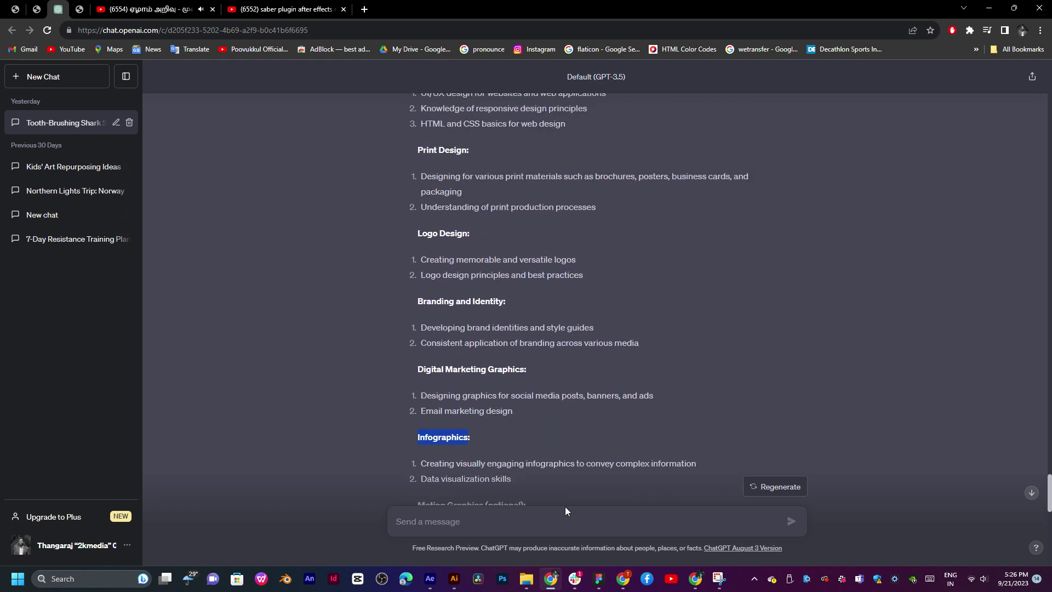
Switch back to Illustrator and review the Graphic Designer skills list, highlighting the social covers, web graphics and tracing entries
click(454, 579)
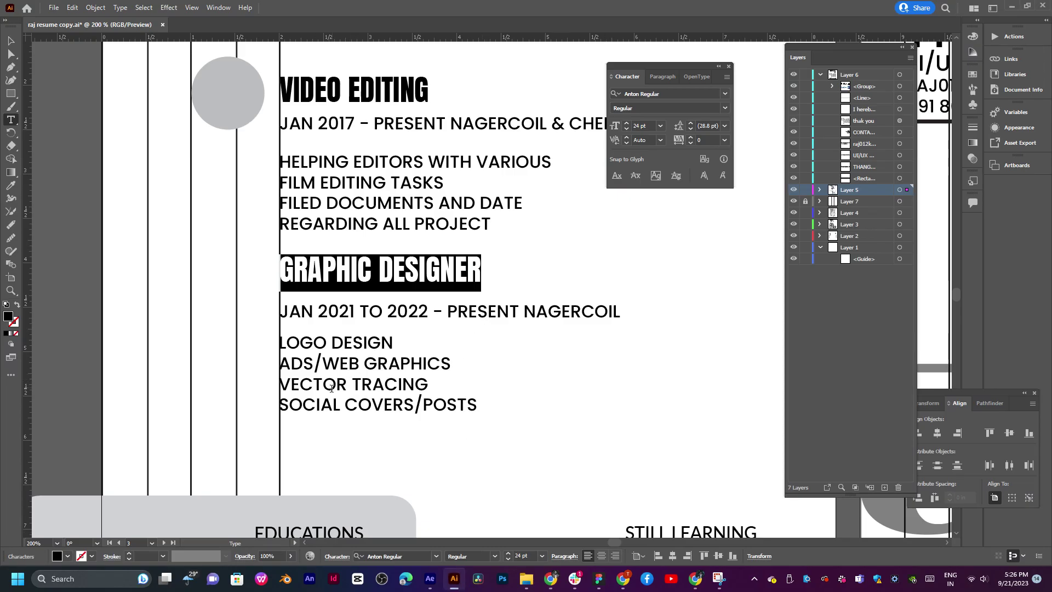
triple_click(327, 404)
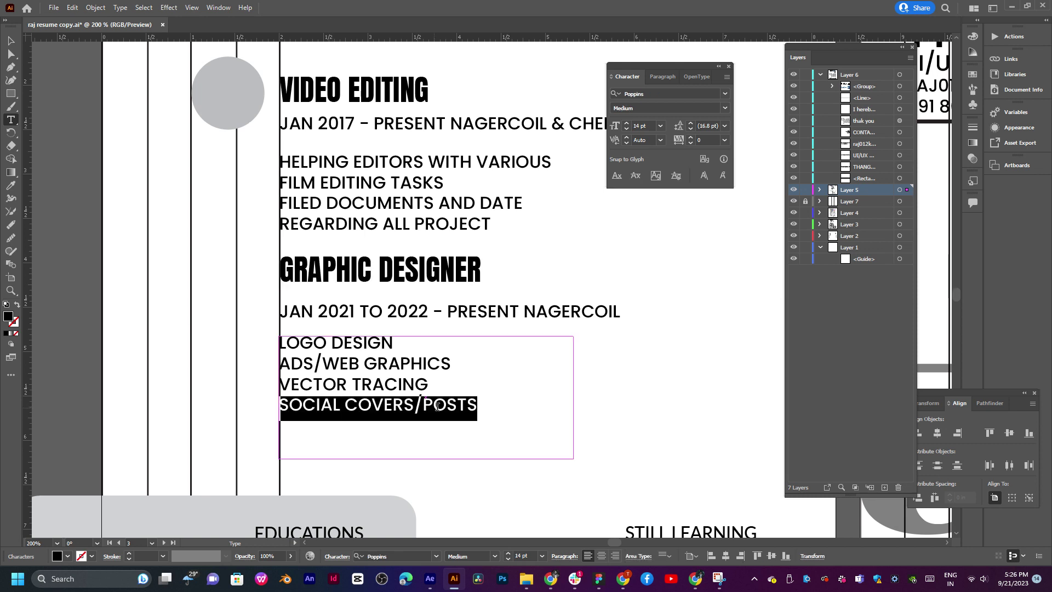
key(Right)
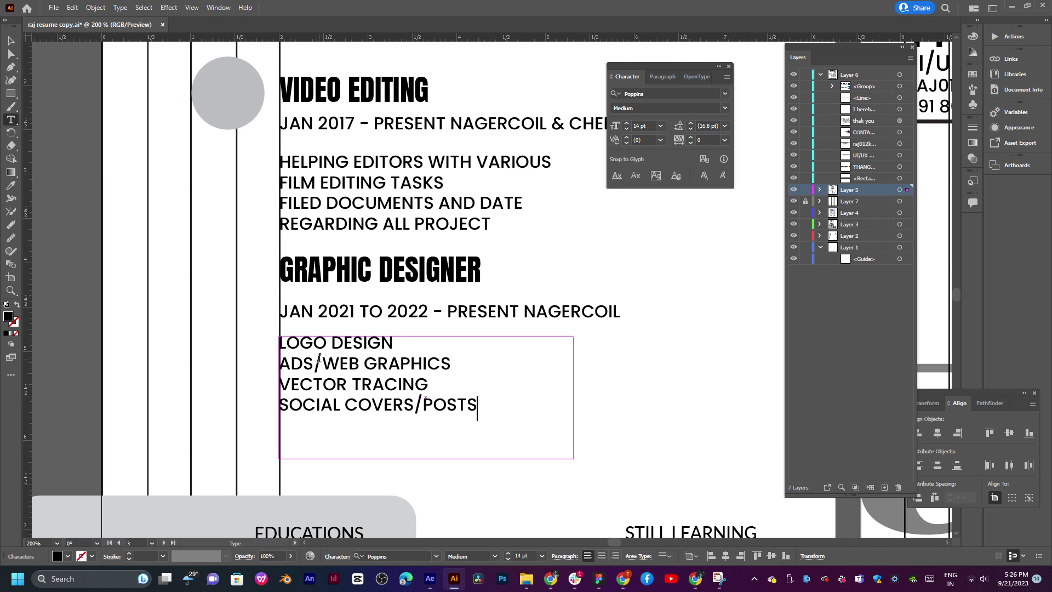
drag(321, 363, 451, 364)
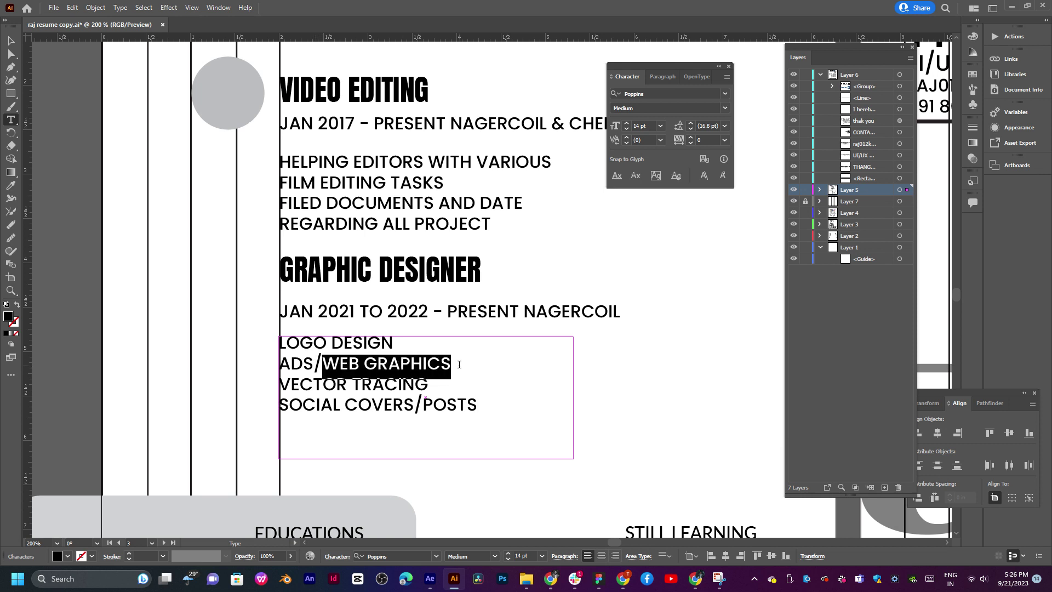
key(Down)
drag(354, 386, 450, 386)
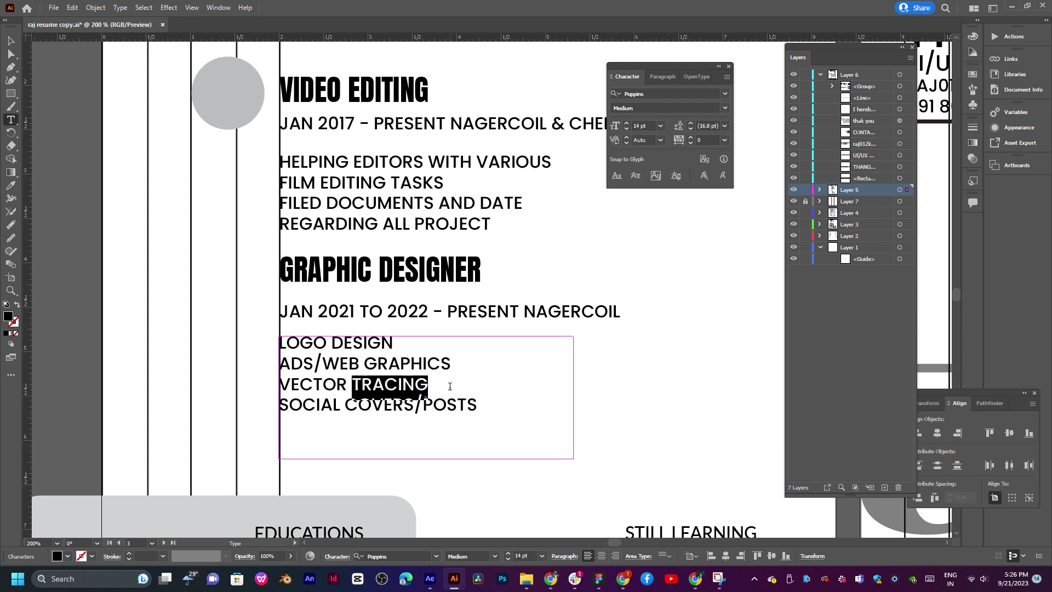
Return to ChatGPT in the browser and examine the Branding and Identity and Digital Marketing Graphics headings
click(552, 579)
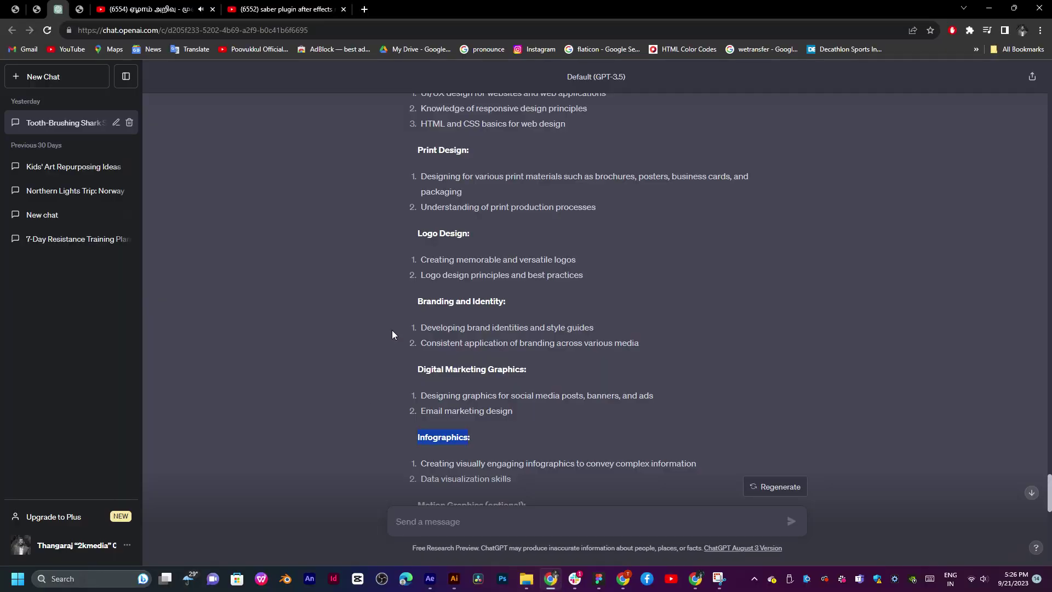
drag(418, 302, 491, 302)
drag(446, 370, 416, 371)
click(531, 373)
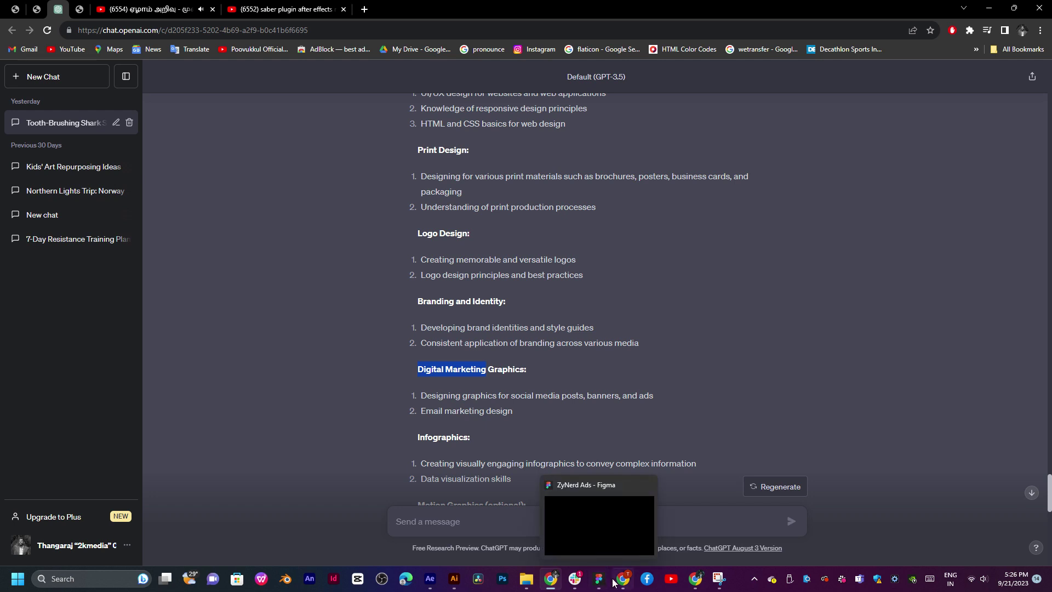
Switch to Illustrator and add DIGITAL MARKETING as a new last line in the Graphic Designer skills list
click(464, 580)
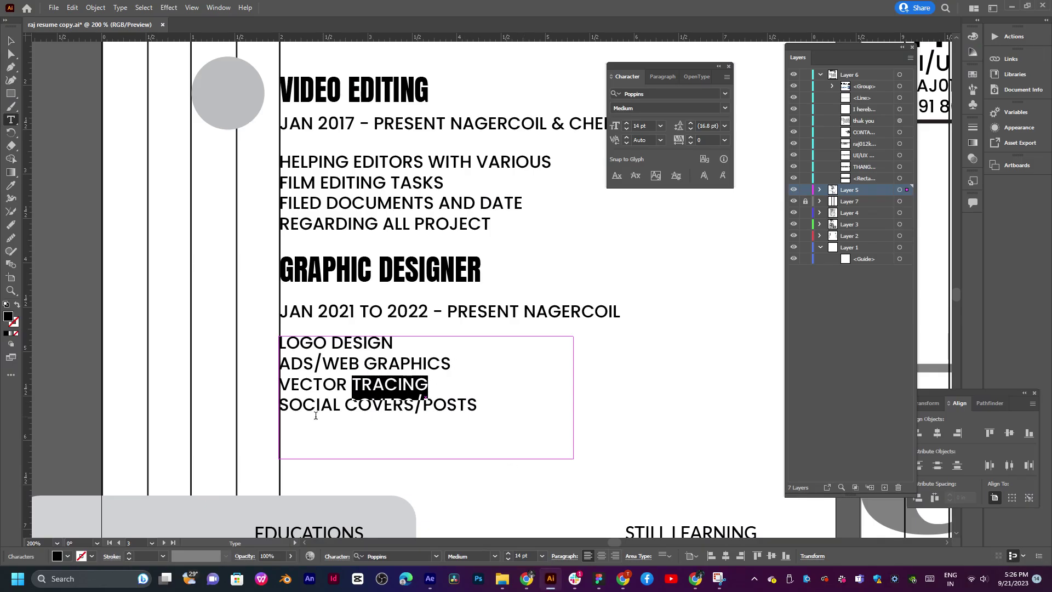
click(285, 425)
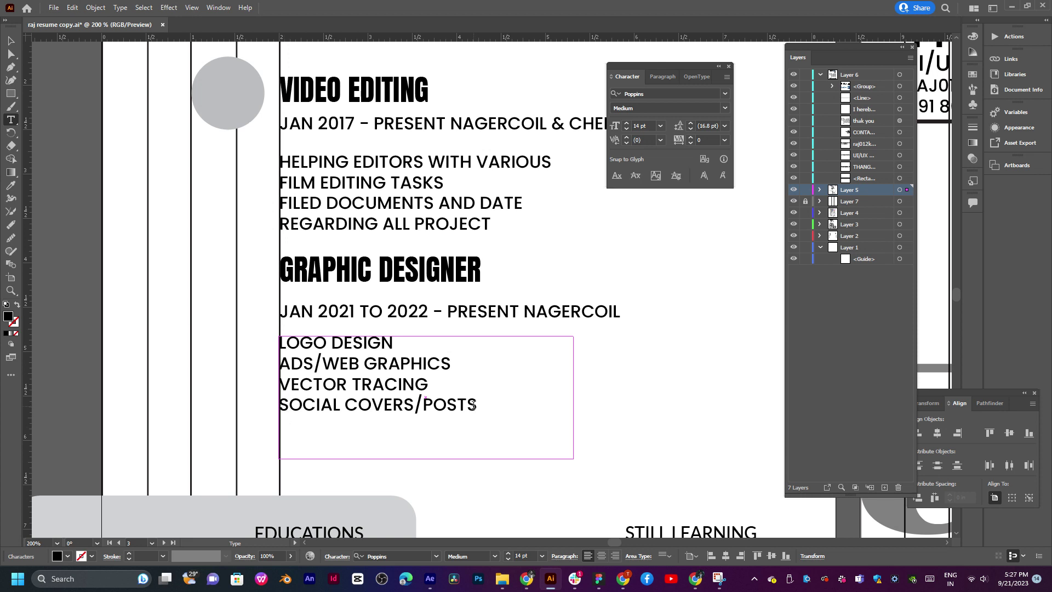
text(DIGITAL MARKETING)
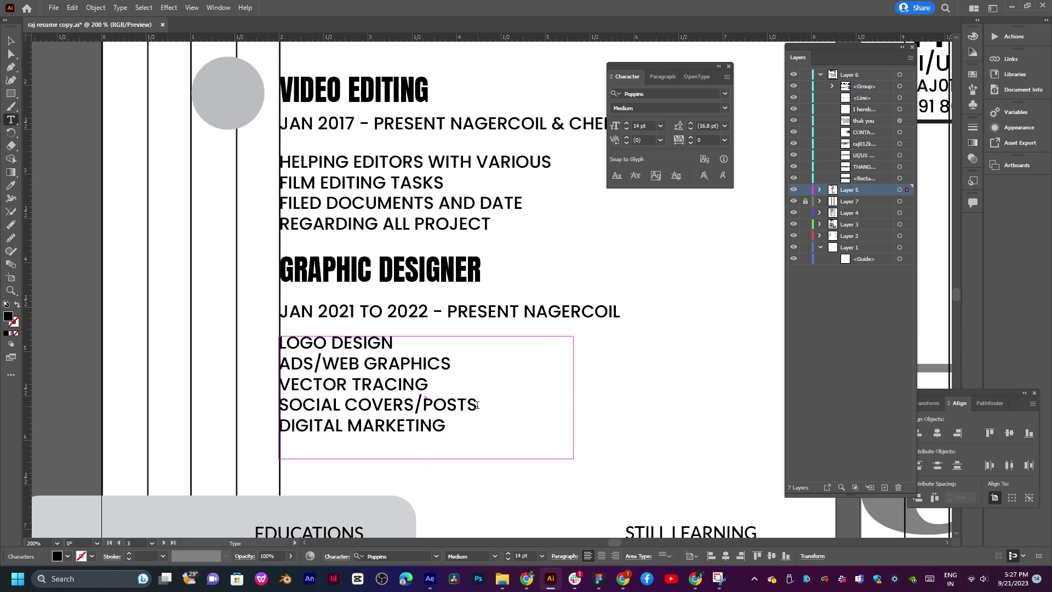
click(8, 40)
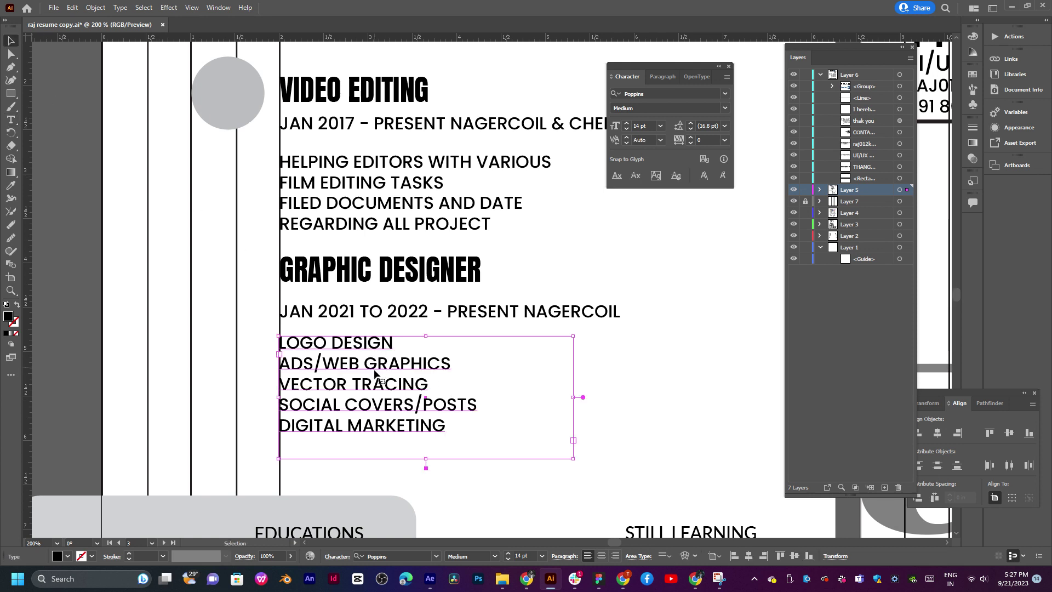
drag(370, 394, 361, 395)
scroll(401, 359, left, 2)
scroll(468, 445, down, 3)
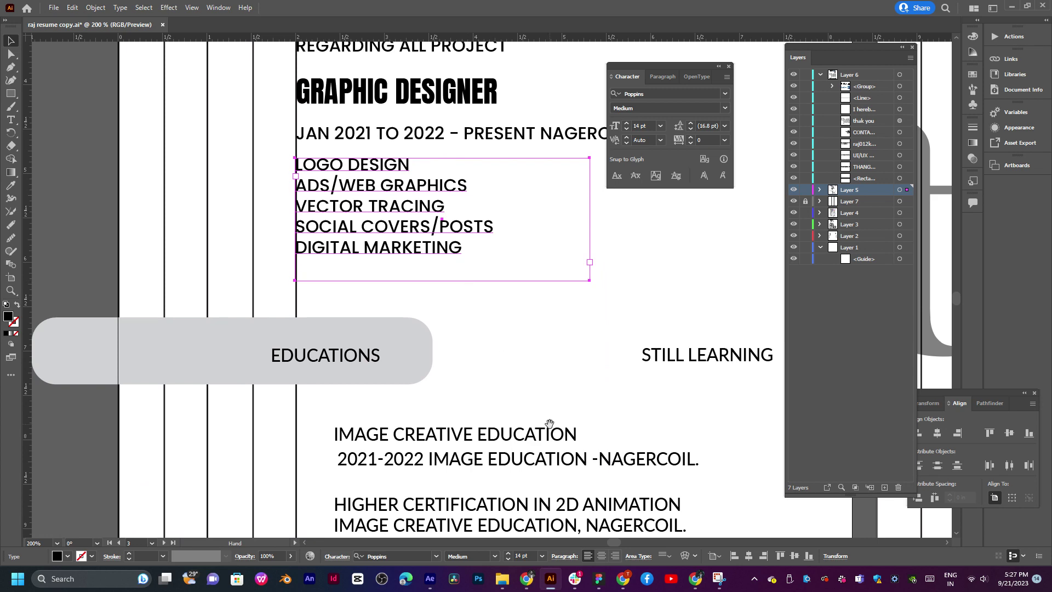
scroll(546, 422, right, 1)
scroll(486, 427, up, 3)
scroll(486, 428, right, 1)
scroll(399, 376, down, 1)
scroll(399, 376, right, 1)
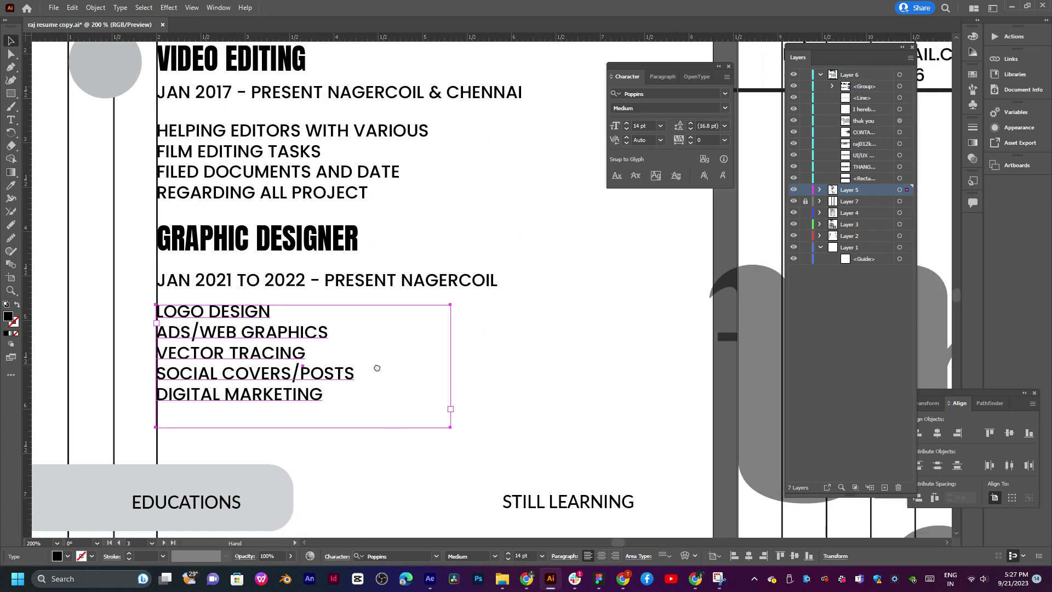
scroll(433, 406, left, 1)
Return to ChatGPT in the browser and read up through the skills, highlighting the Print Design, Web Design and Image Editing and Manipulation headings
click(526, 579)
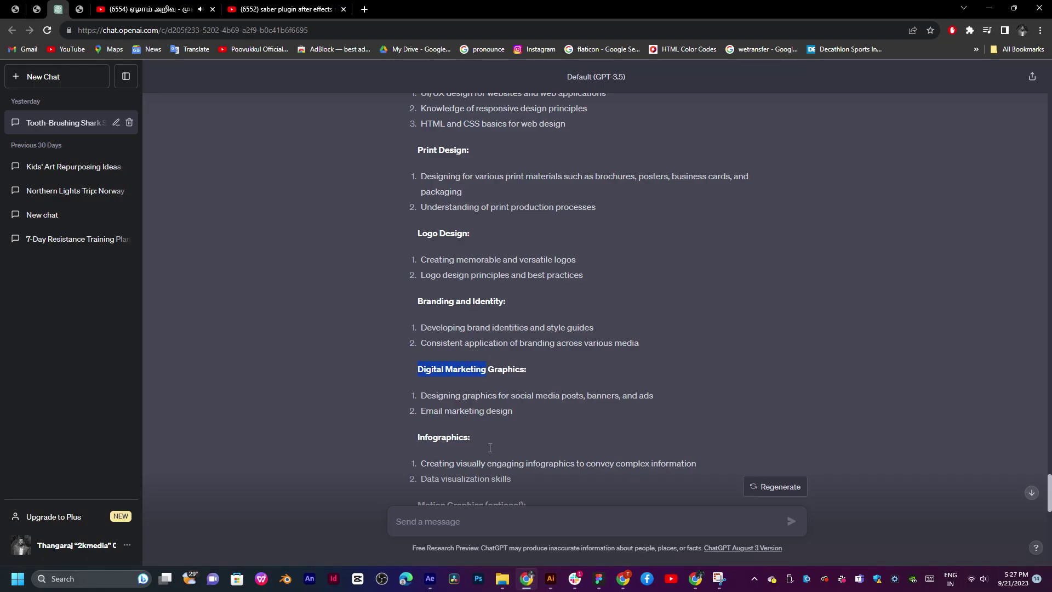
scroll(459, 308, up, 2)
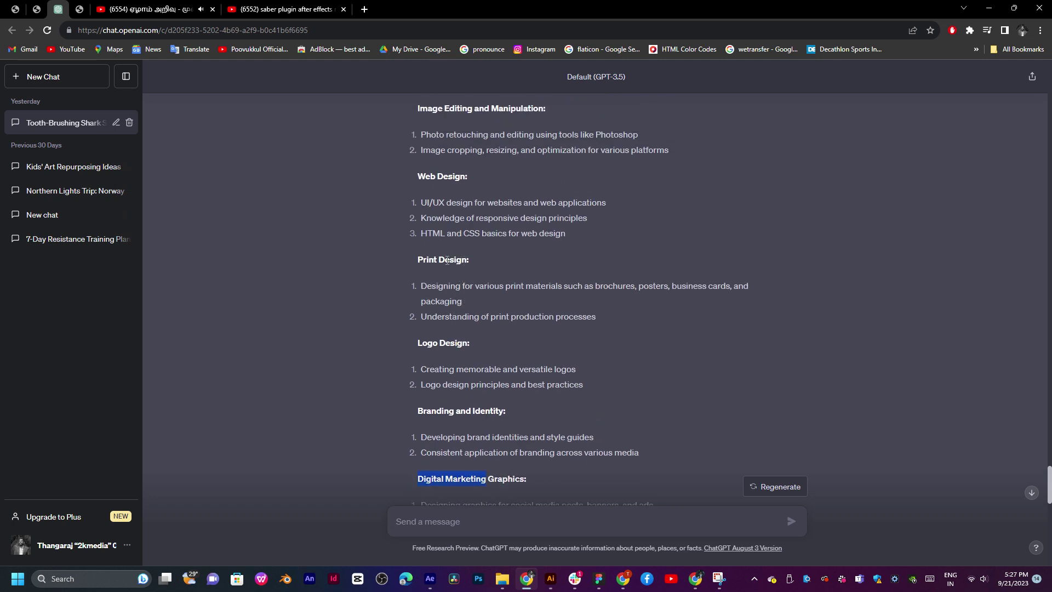
drag(424, 262, 418, 263)
scroll(450, 214, up, 2)
drag(464, 291, 416, 291)
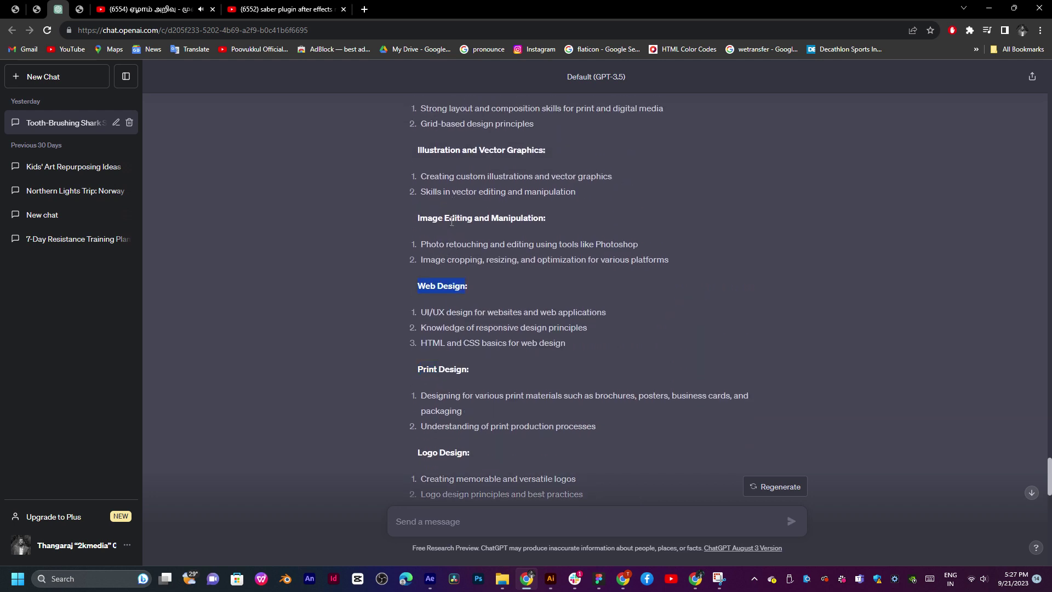
drag(479, 221, 511, 220)
click(518, 220)
scroll(513, 222, up, 1)
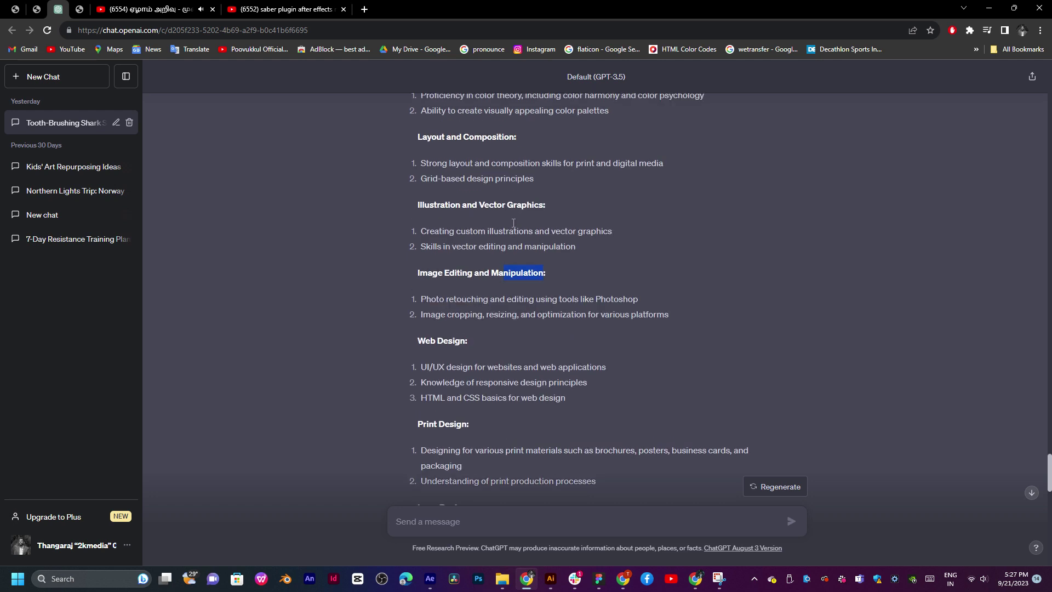
Copy ChatGPT's Illustration and Vector Graphics heading and replace VECTOR TRACING with it in the Illustrator skills list
click(465, 207)
drag(412, 209, 543, 209)
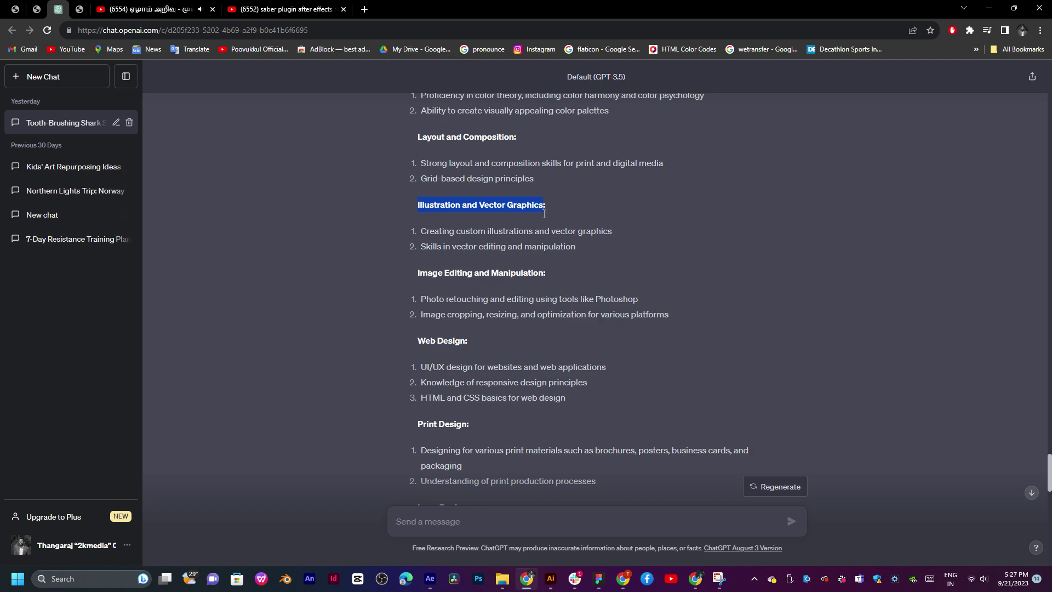
click(551, 579)
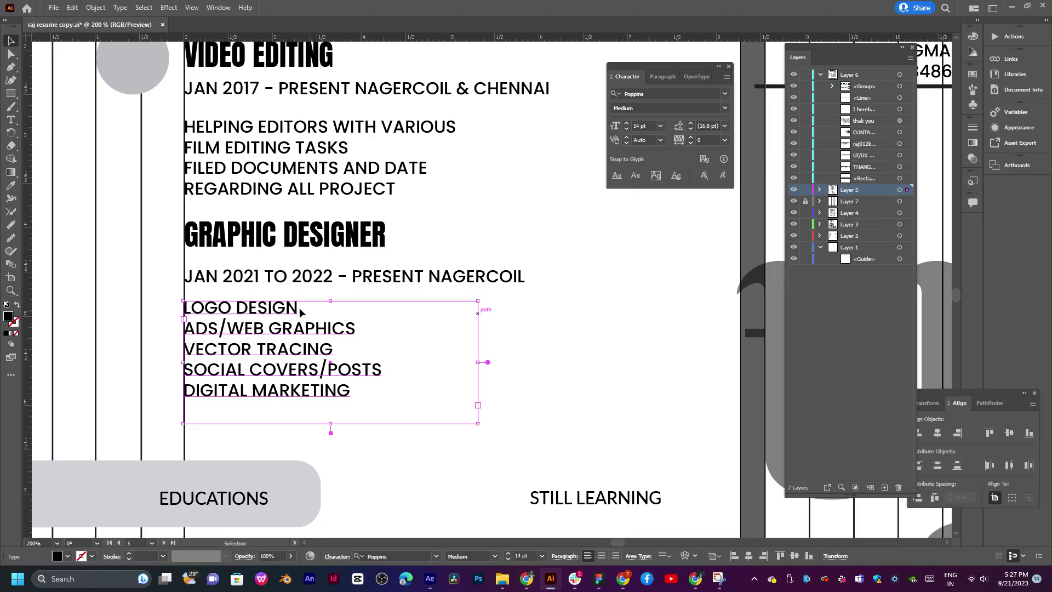
triple_click(218, 354)
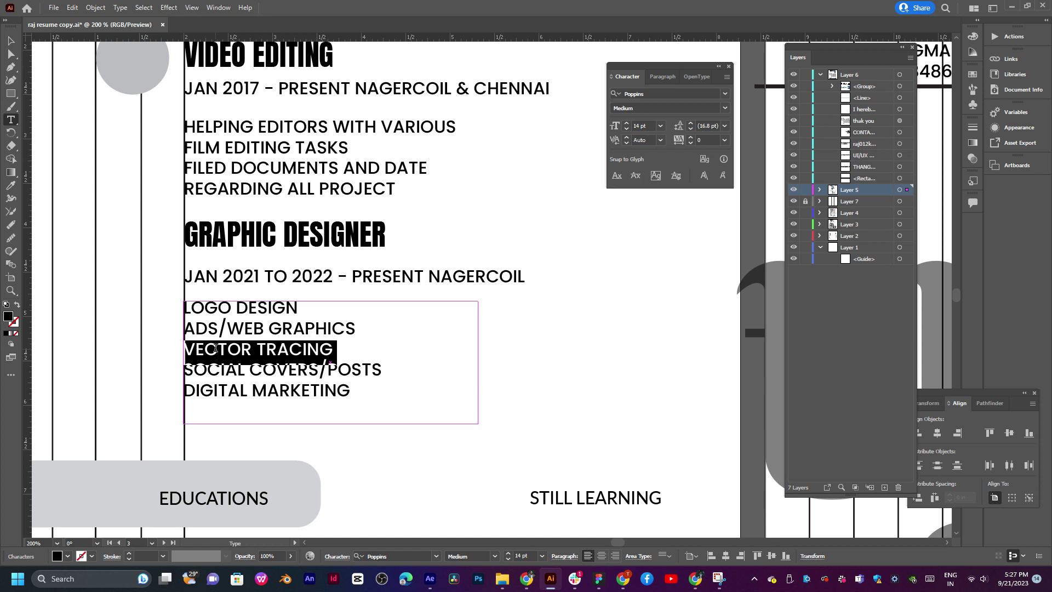
key(ctrl)
text(ILLUSTRATION AND VECTOR GRAPHICS)
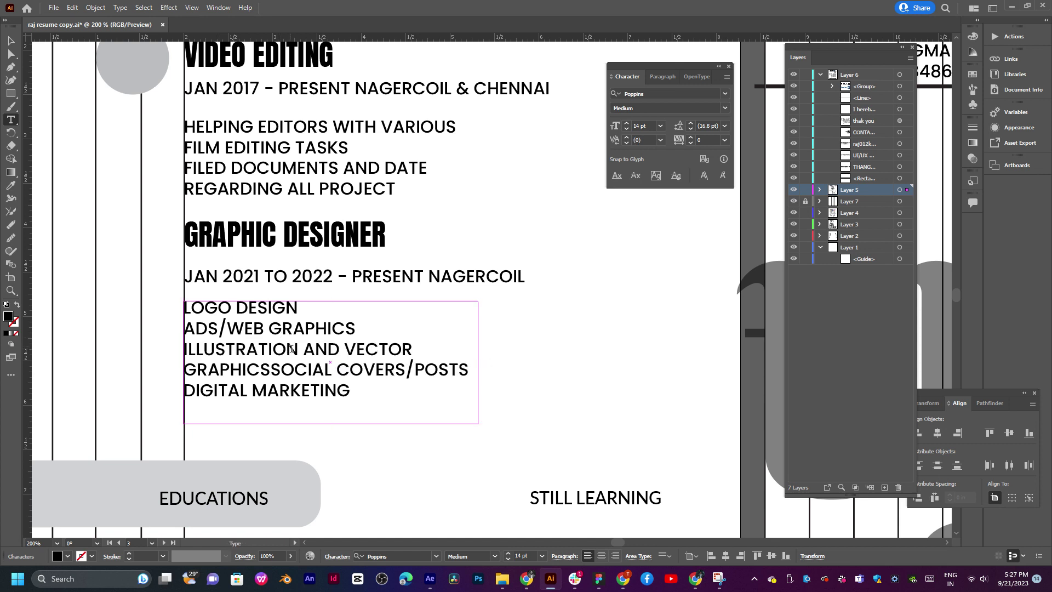
Widen the Graphic Designer skills text frame and move SOCIAL COVERS/POSTS onto its own line below ILLUSTRATION AND VECTOR GRAPHICS
ctrl+click(517, 368)
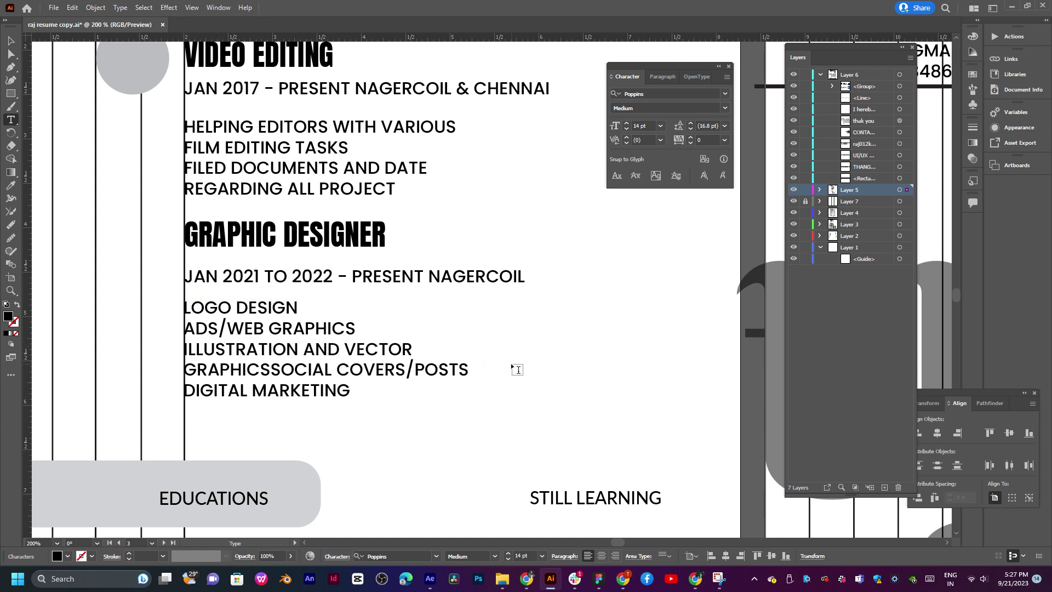
ctrl+click(471, 366)
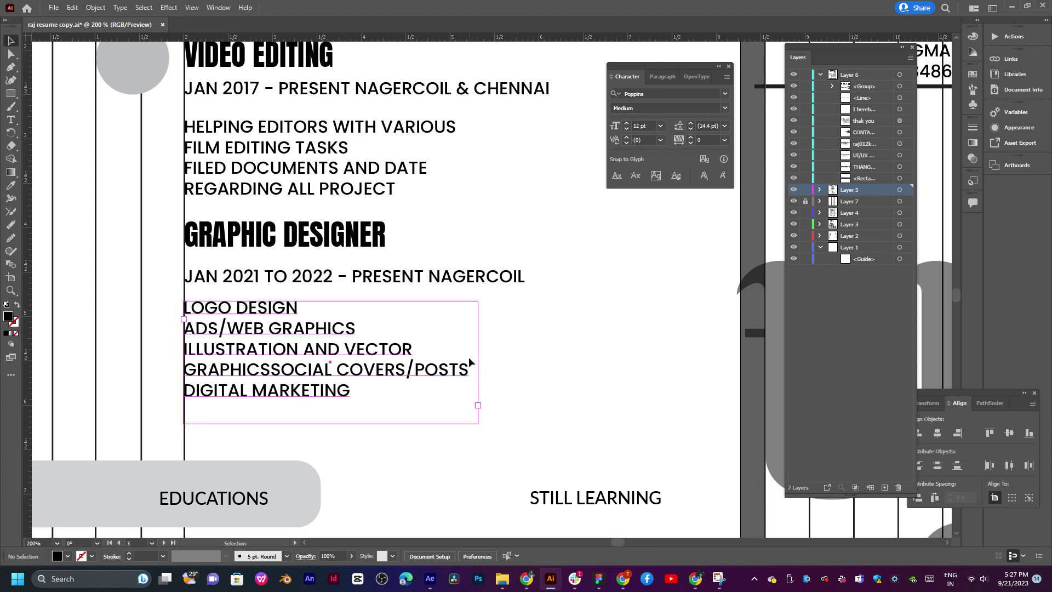
drag(481, 362, 546, 359)
mouse_move(593, 358)
mouse_down()
mouse_move(646, 354)
mouse_move(465, 366)
mouse_move(574, 355)
mouse_up()
triple_click(505, 352)
click(504, 349)
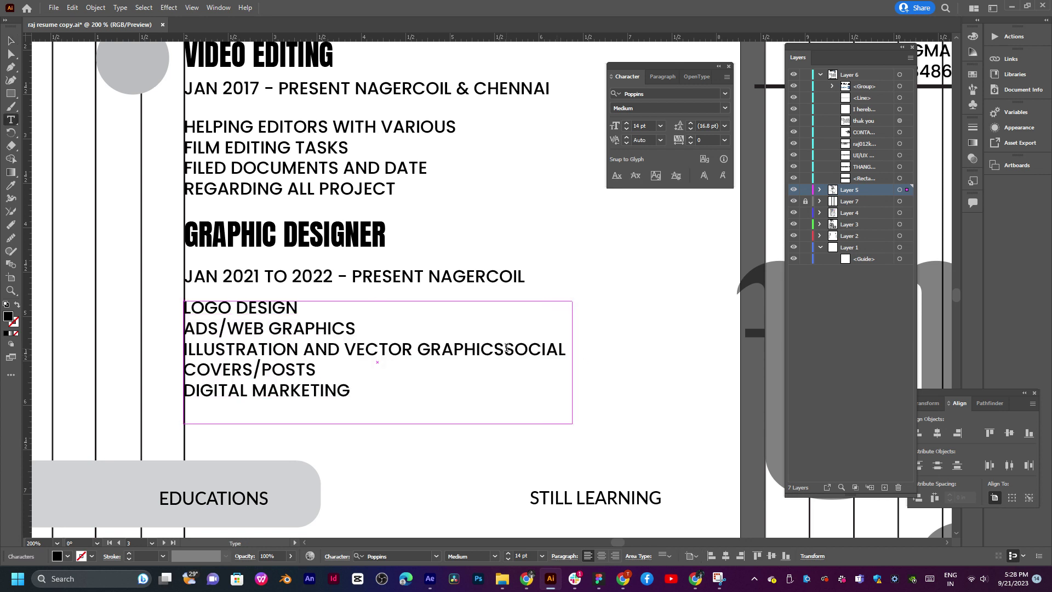
key(Return)
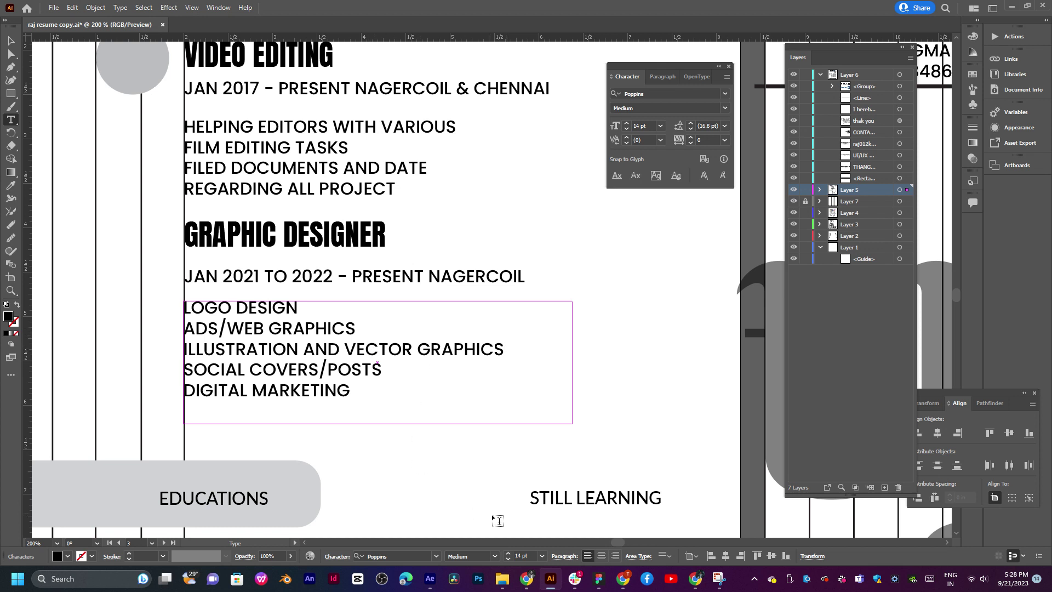
Switch to ChatGPT, read further up the skills, highlight the Color Theory heading and return to the Illustrator skills list
click(527, 578)
scroll(453, 281, up, 2)
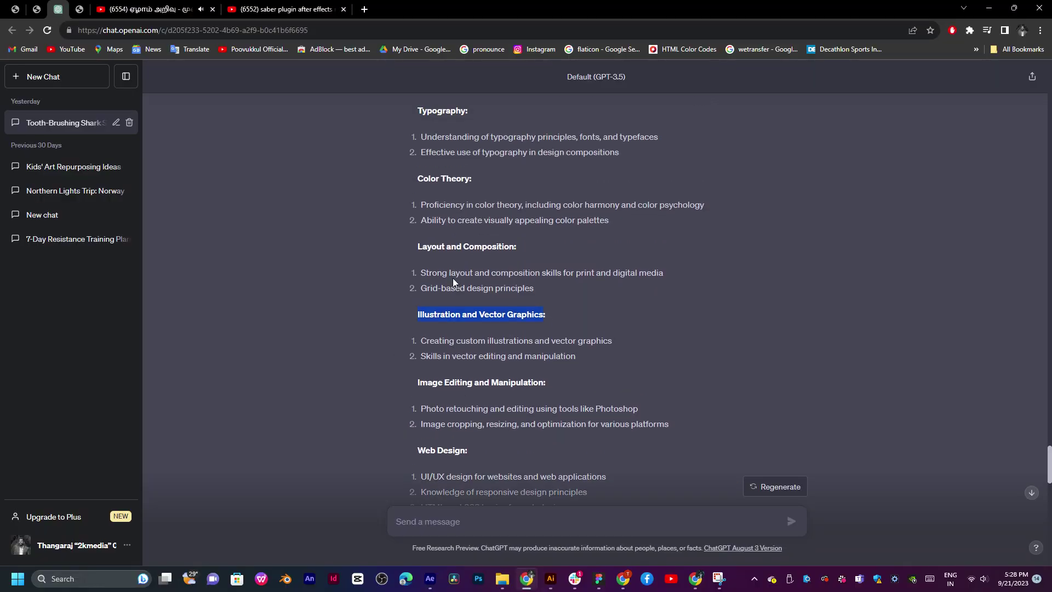
scroll(451, 253, up, 2)
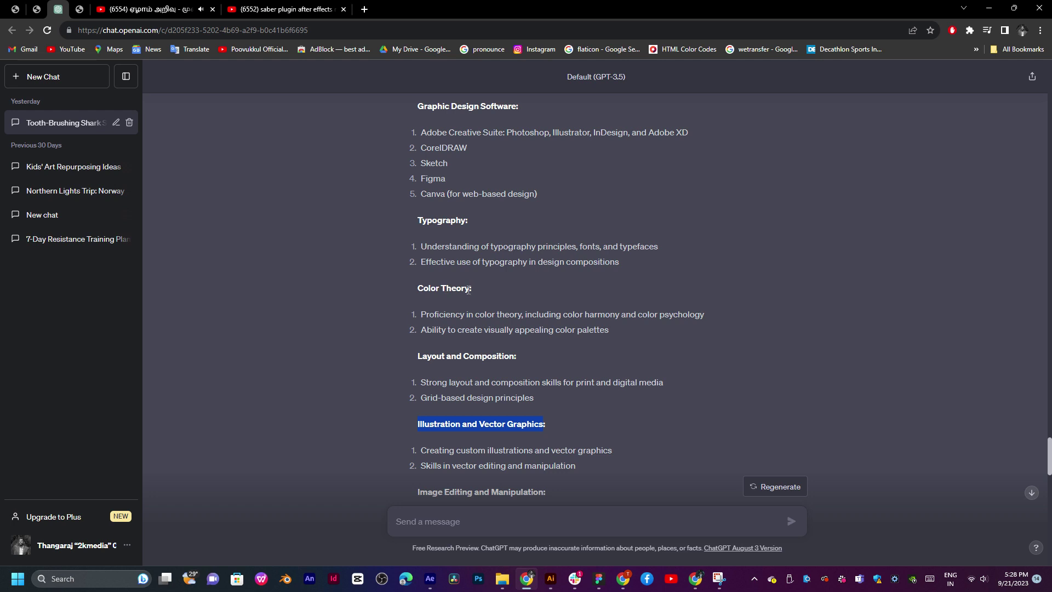
drag(470, 287, 423, 288)
click(550, 579)
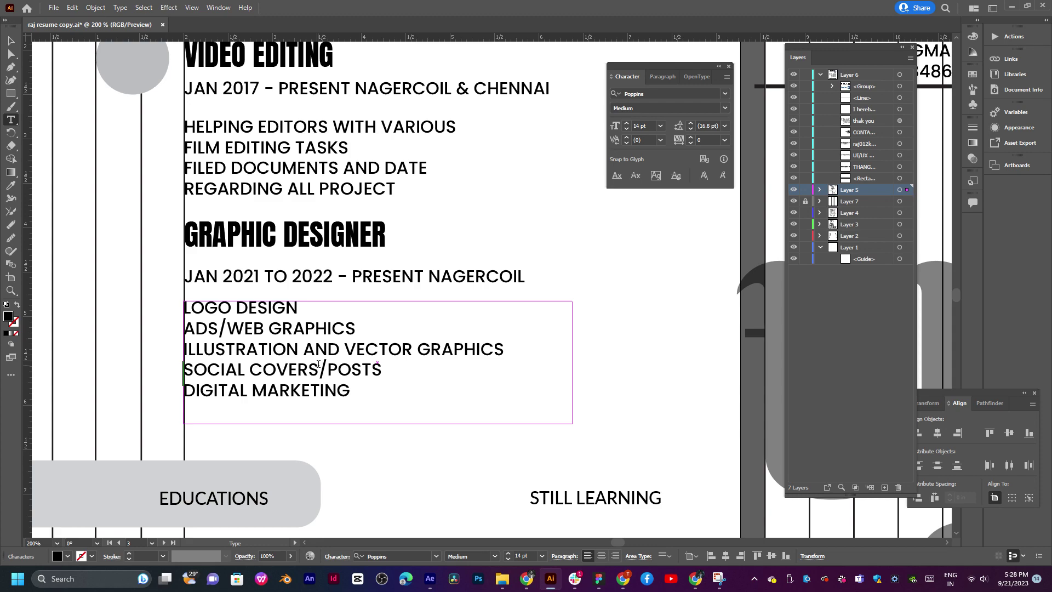
Copy "Canva (for web-based design)" from ChatGPT's software list and add it as the last line of the Illustrator skills list
click(526, 578)
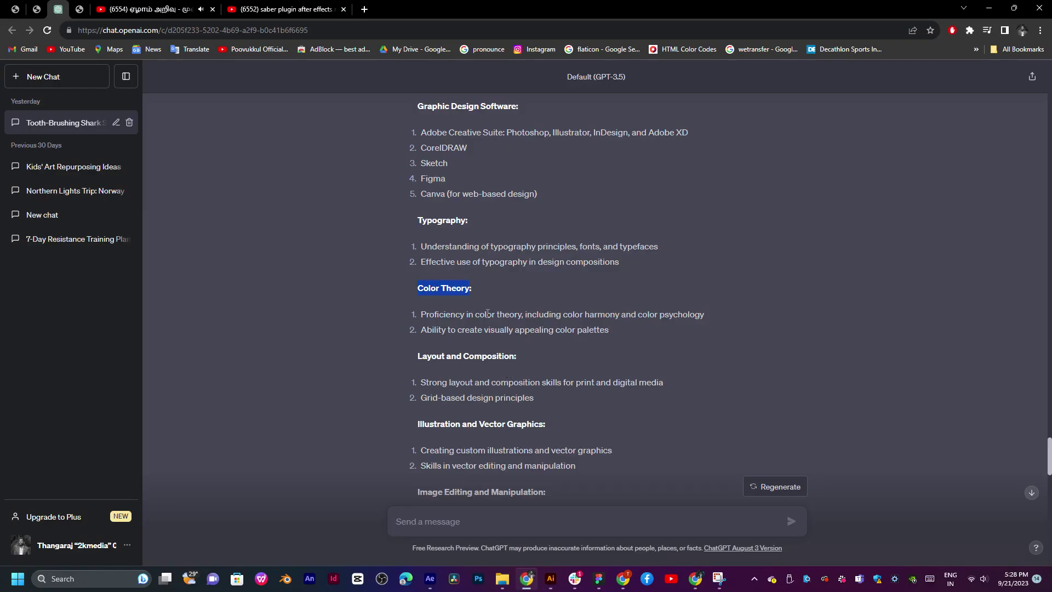
scroll(460, 241, up, 2)
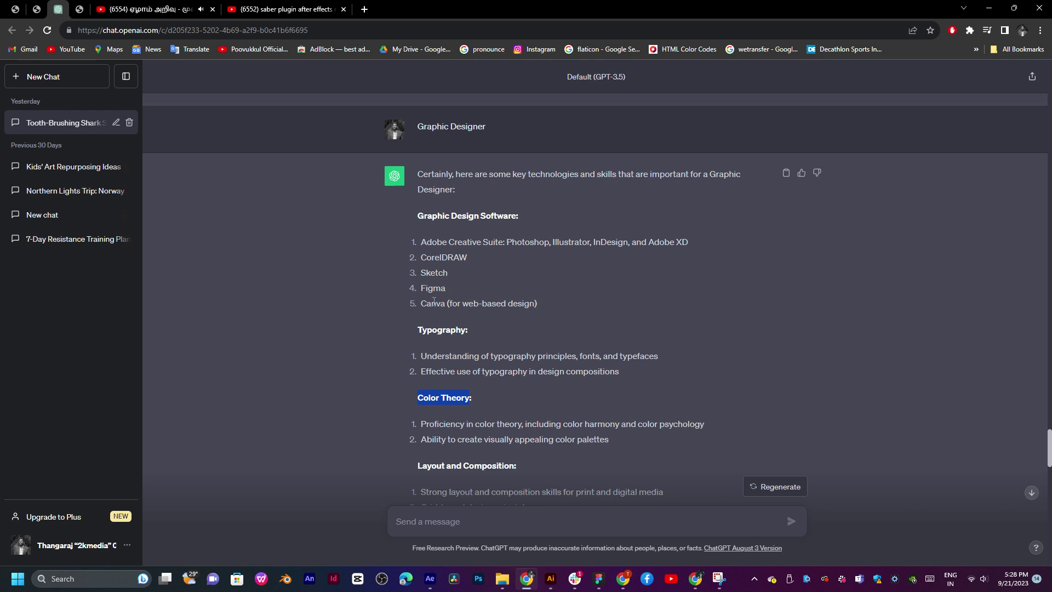
drag(421, 303, 538, 302)
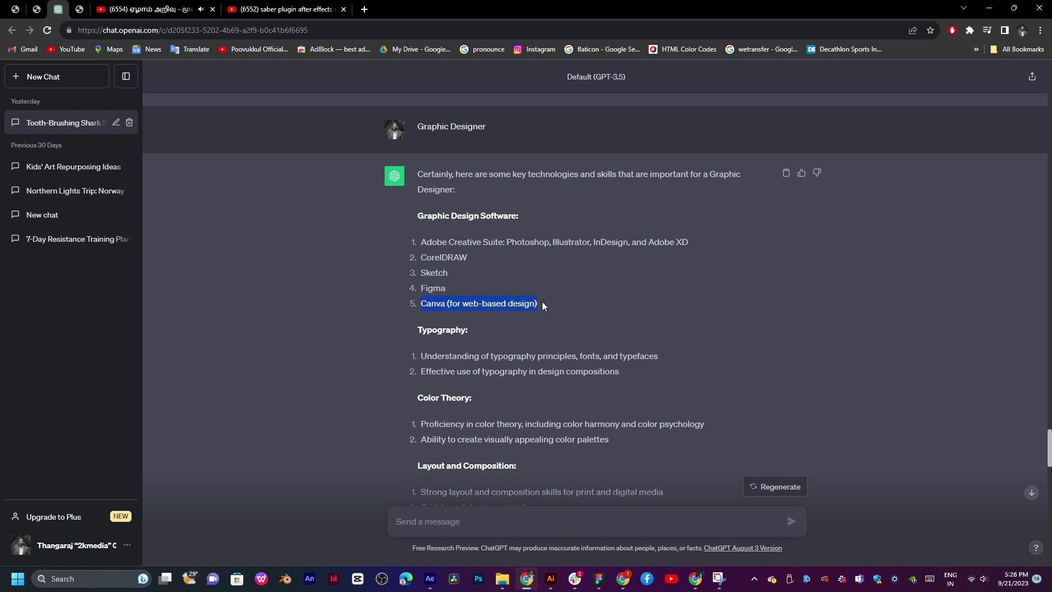
key(alt+Tab)
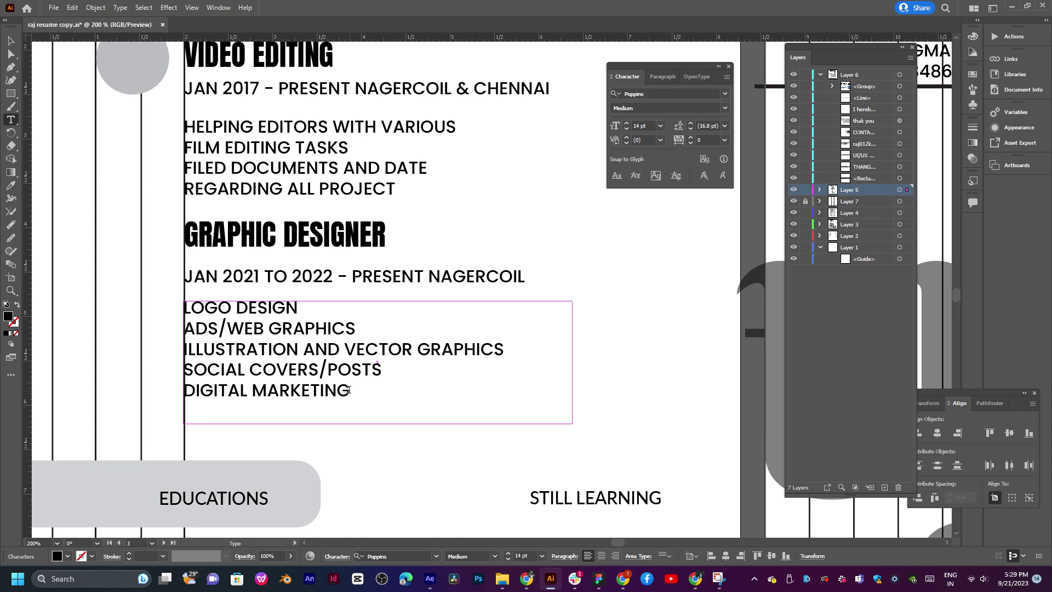
text(CANVA (FOR WEB-BASED DESIGN))
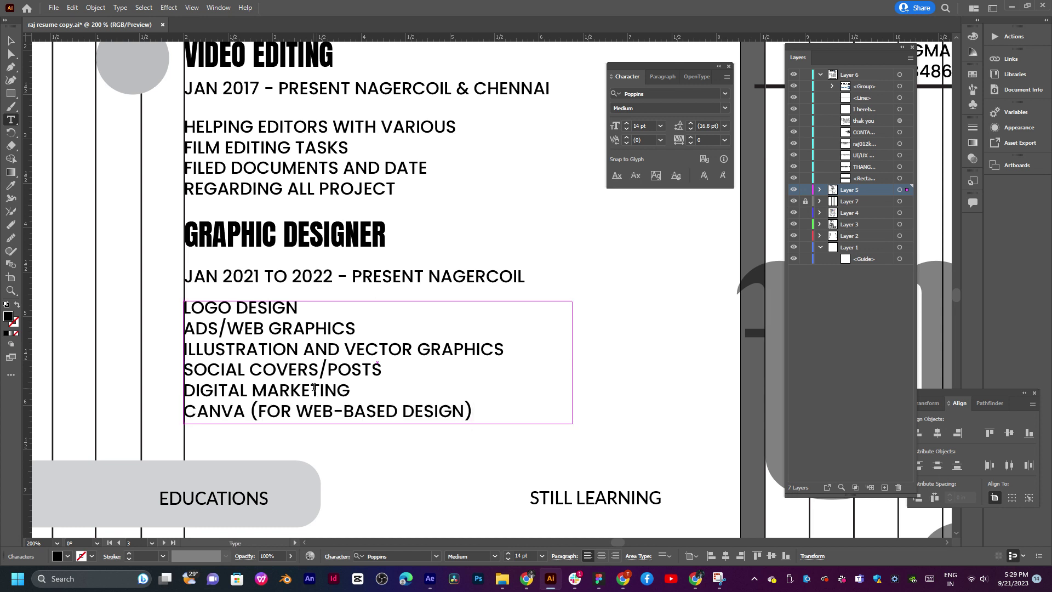
click(10, 41)
Set the leading of the whole Video Editing description to 18 pt
triple_click(356, 188)
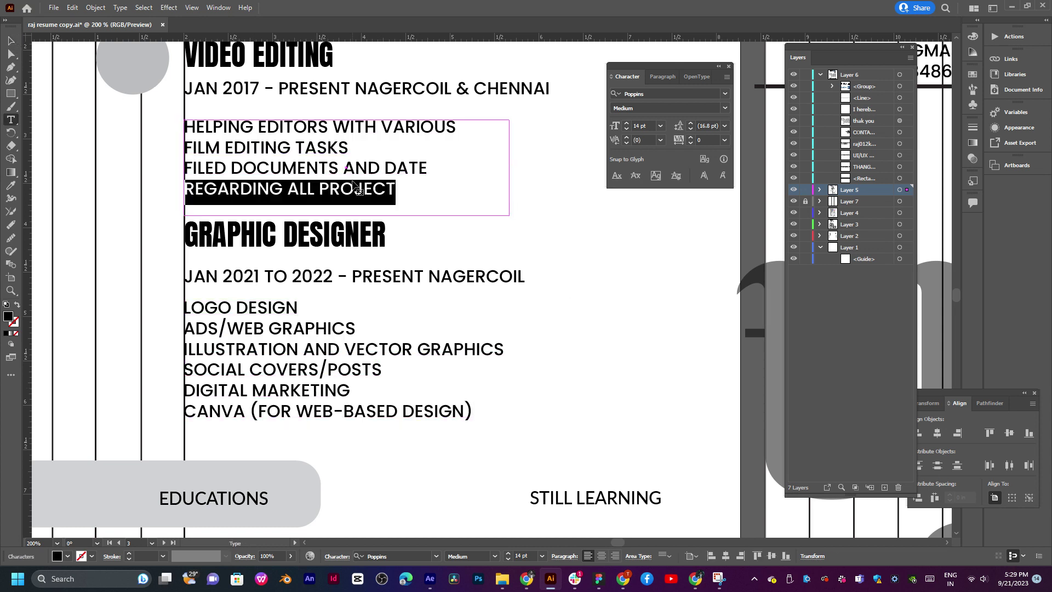
key(ctrl+a)
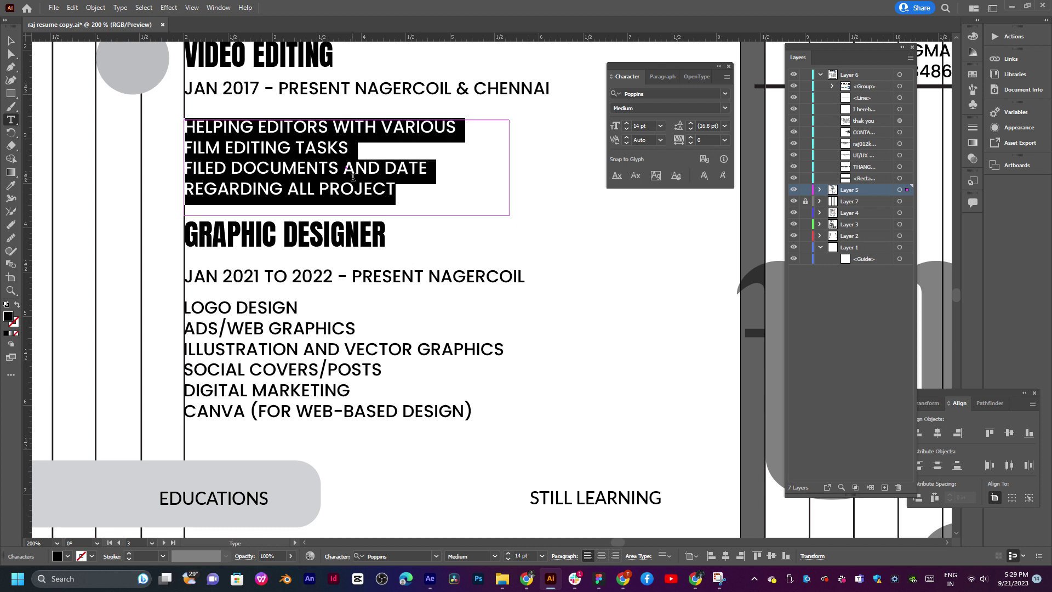
click(724, 126)
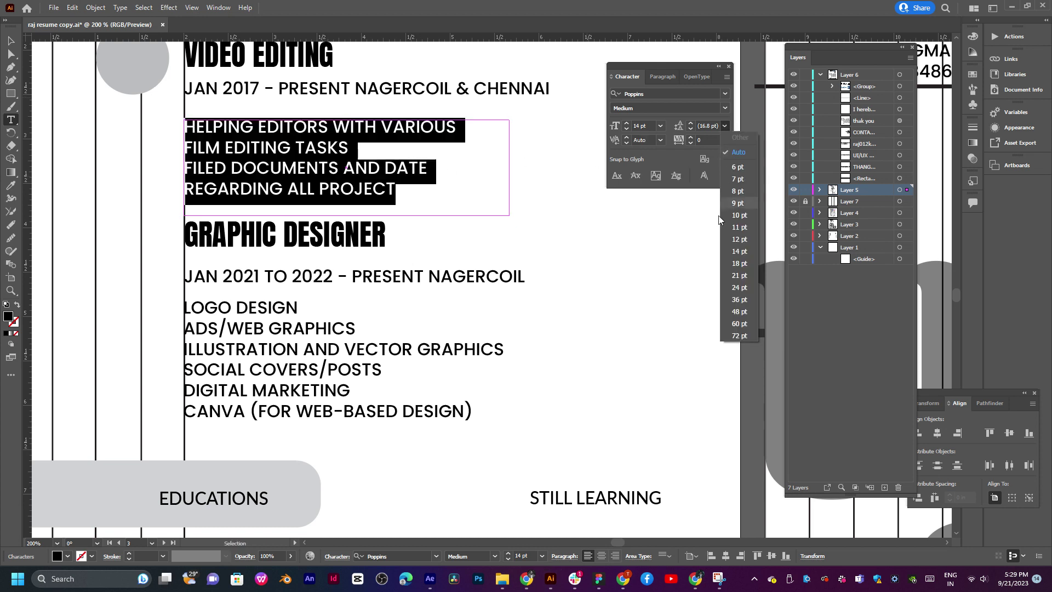
click(738, 264)
click(11, 40)
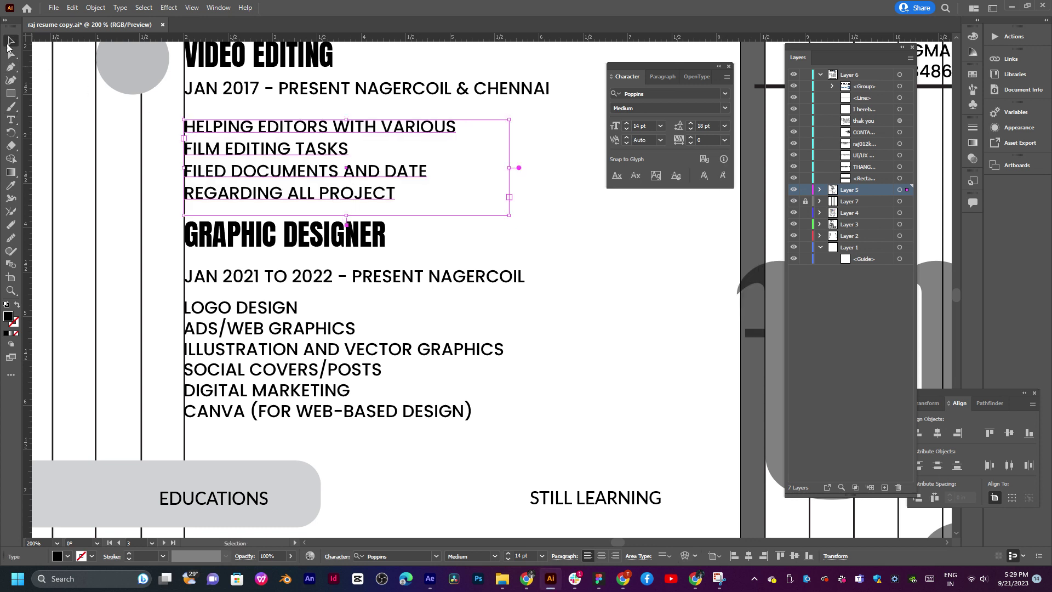
Set the leading of the entire Graphic Designer skills list to 18 pt
triple_click(306, 335)
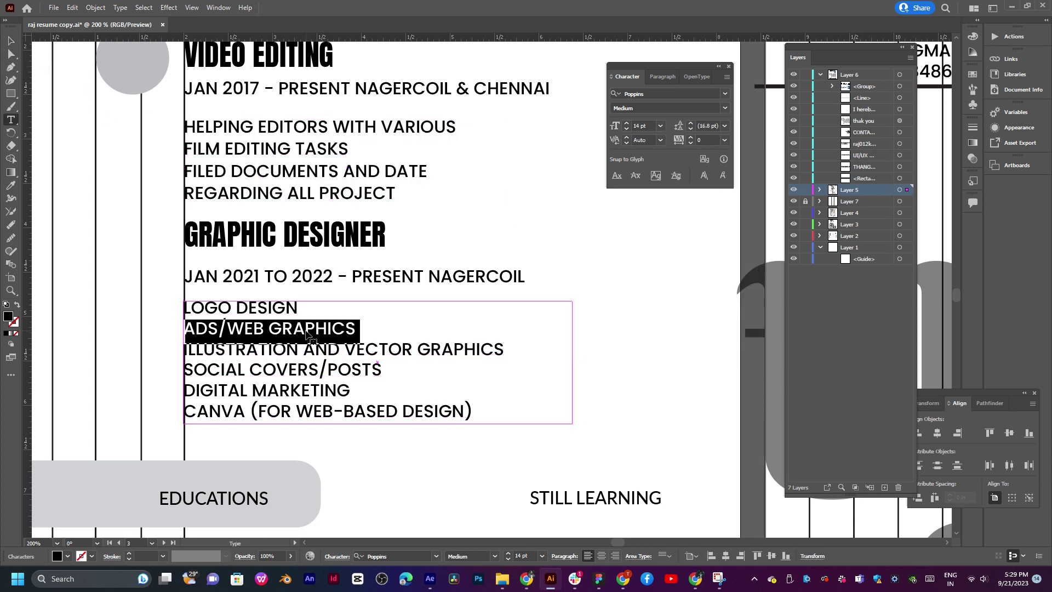
key(ctrl+a)
click(724, 126)
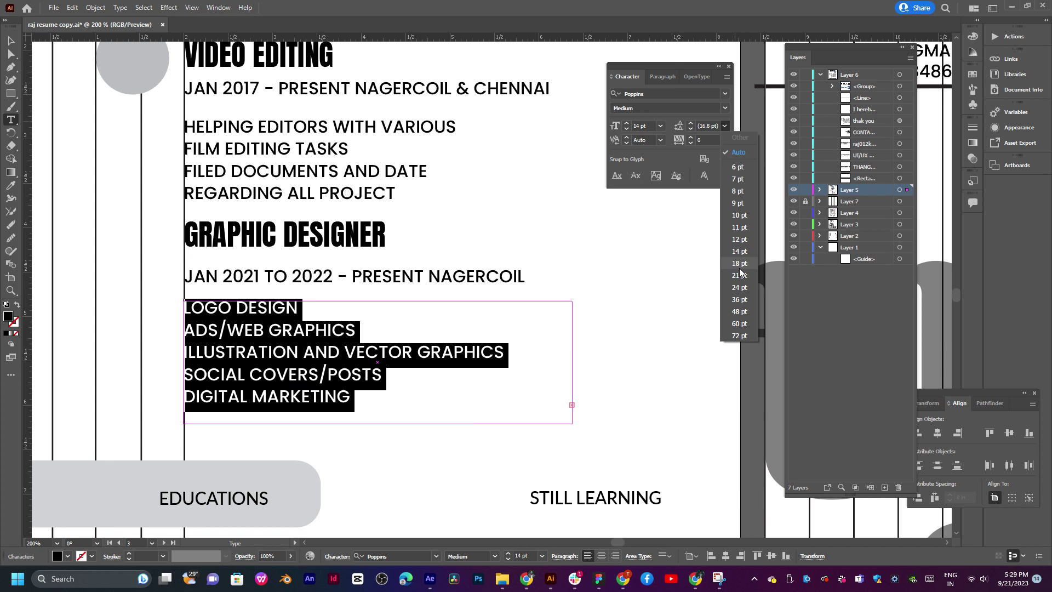
click(738, 265)
click(11, 40)
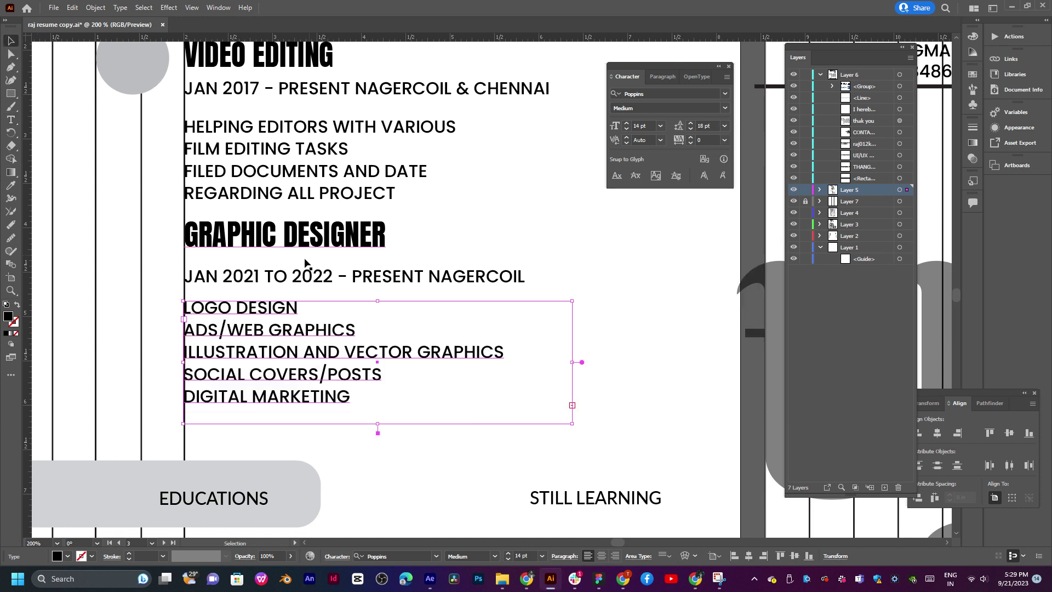
Select the Graphic Designer heading, date line and skills list together and distribute them vertically by their top edges
shift+click(241, 231)
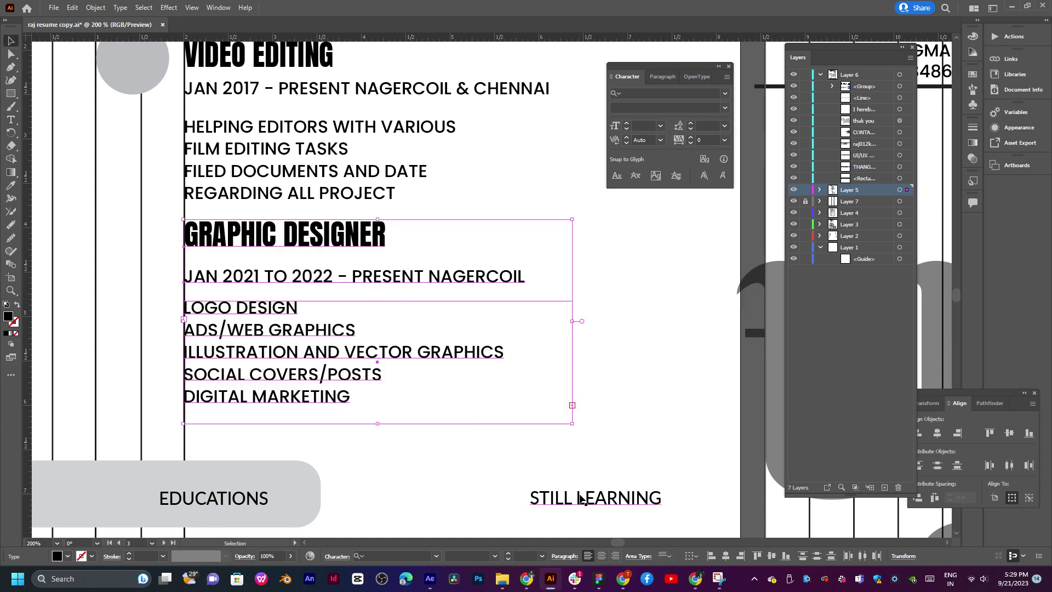
click(802, 555)
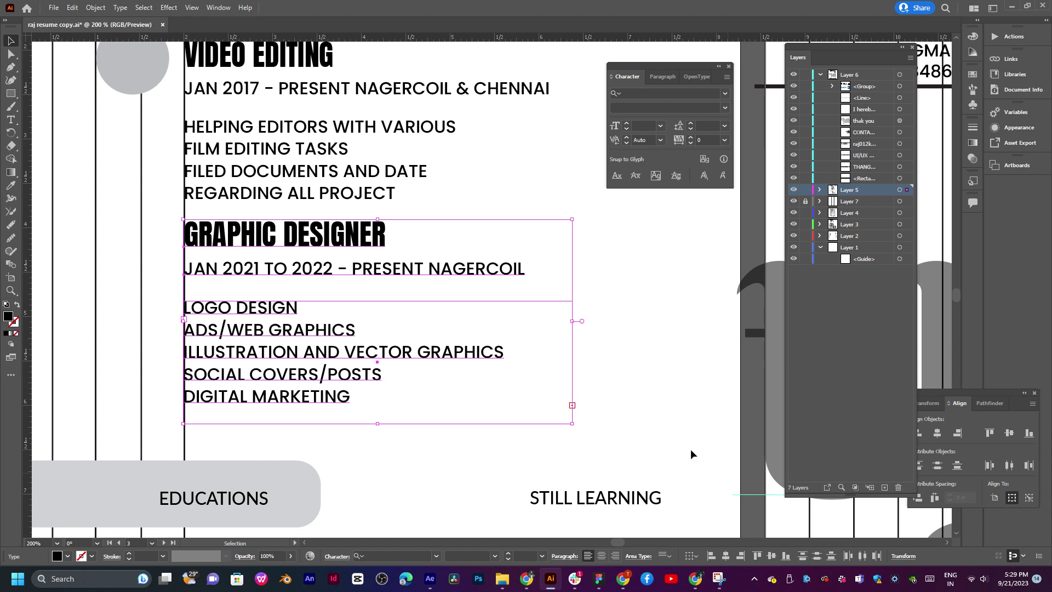
Examine the layout and spacing from the Work Experience section down through the Educations section
drag(416, 272, 416, 277)
click(599, 259)
drag(505, 233, 501, 323)
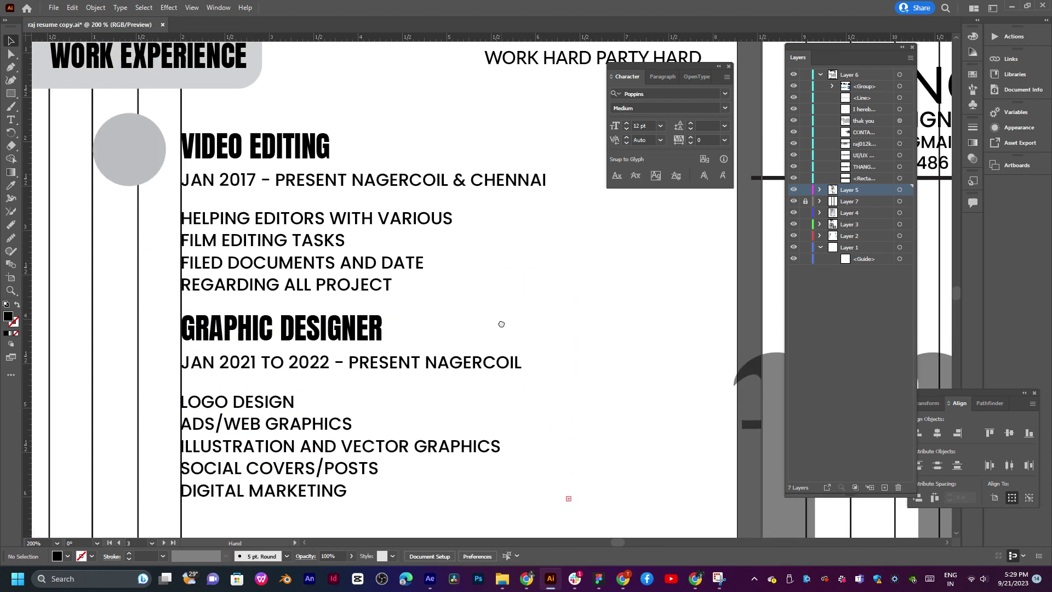
scroll(441, 268, down, 4)
scroll(441, 276, left, 2)
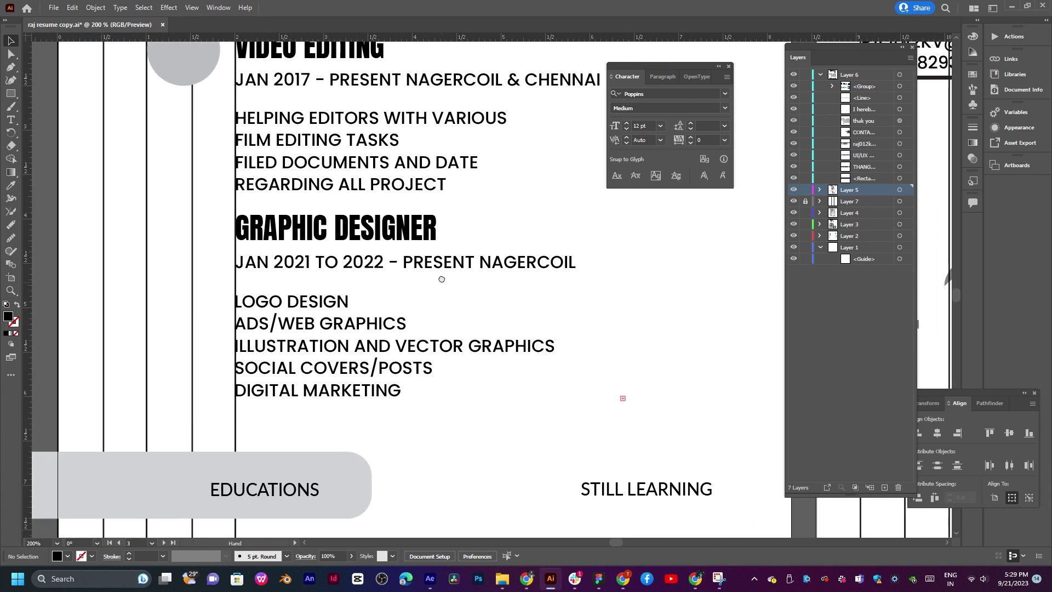
scroll(441, 279, down, 2)
scroll(507, 333, down, 3)
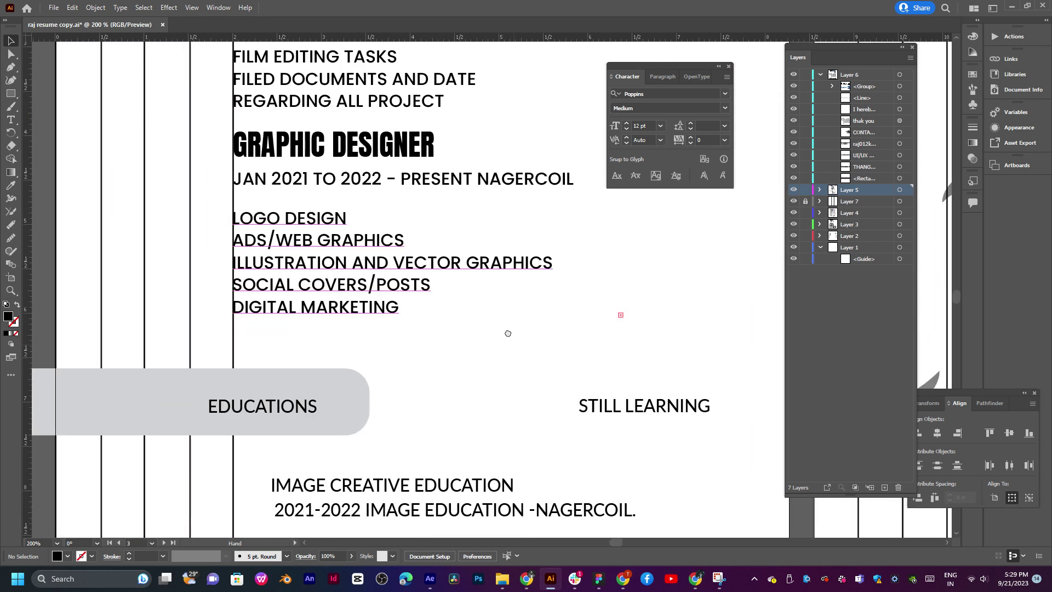
scroll(455, 354, right, 1)
drag(455, 354, 464, 311)
scroll(404, 274, down, 2)
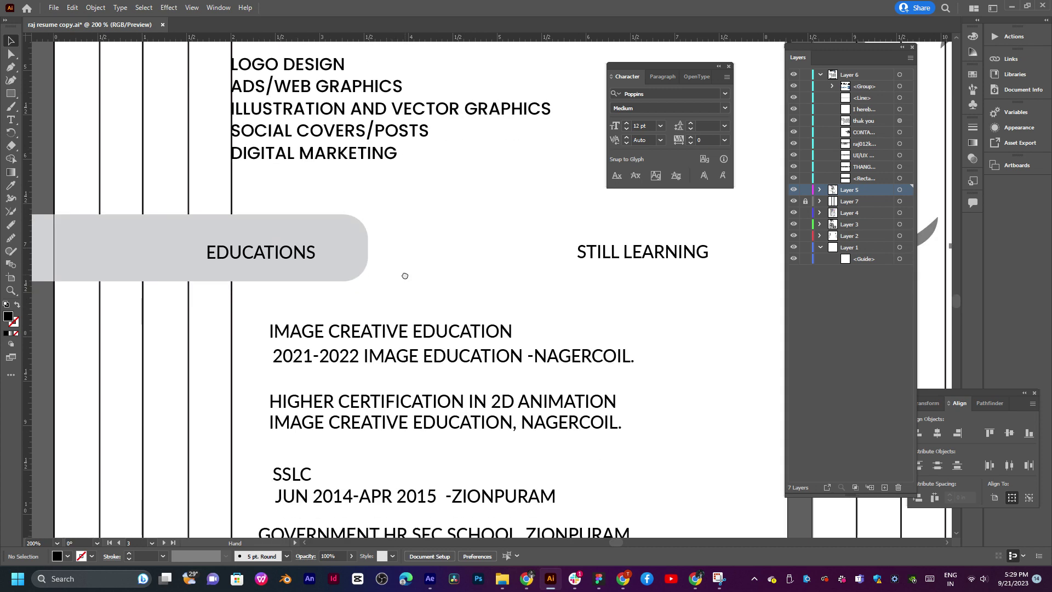
drag(404, 274, 347, 437)
scroll(420, 457, up, 4)
scroll(420, 457, up, 5)
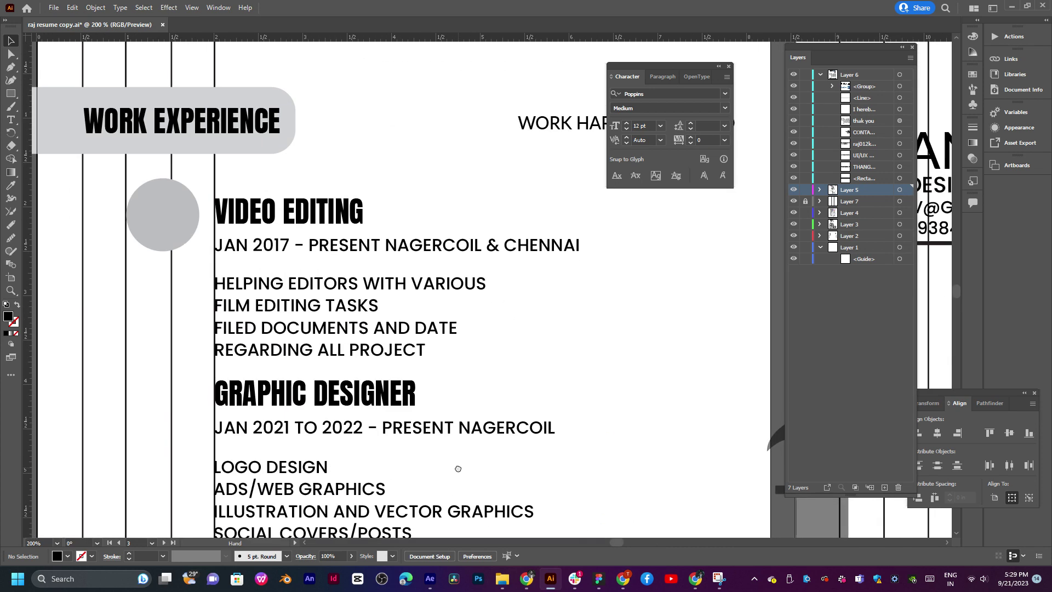
drag(450, 516, 419, 336)
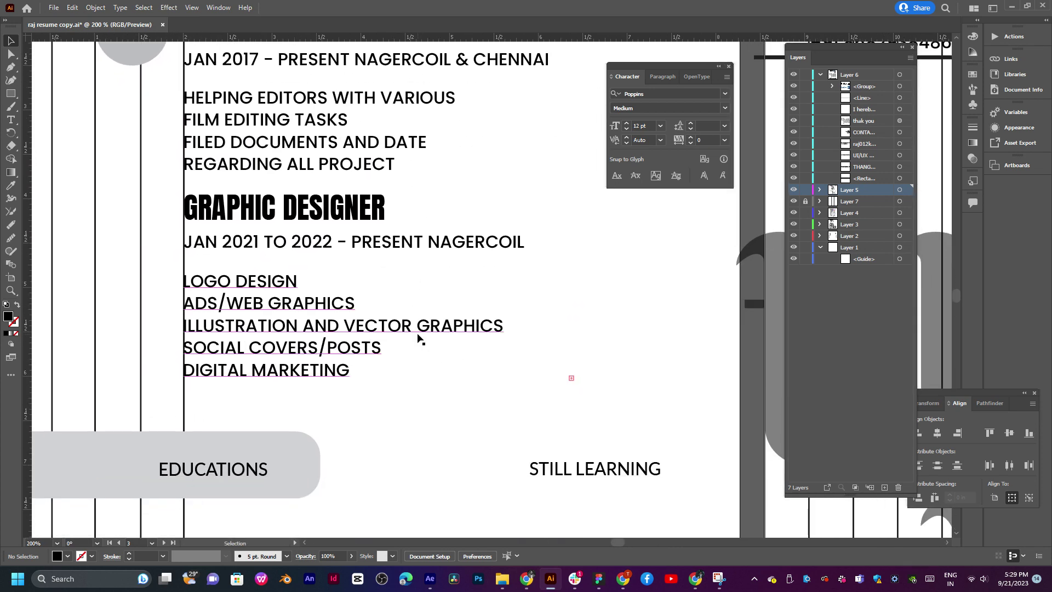
drag(392, 301, 404, 264)
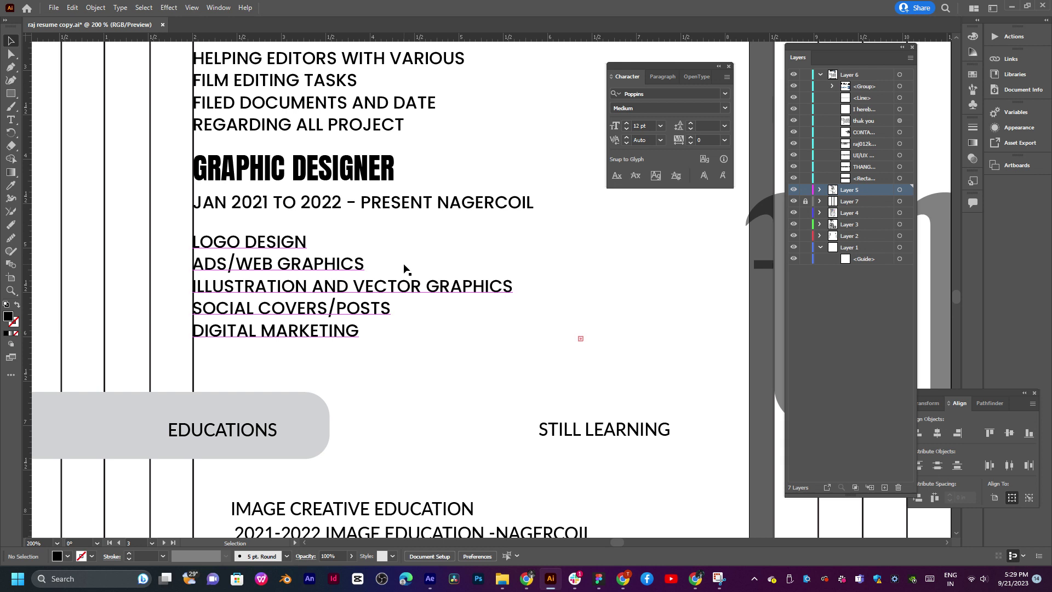
drag(406, 268, 419, 233)
drag(422, 327, 420, 250)
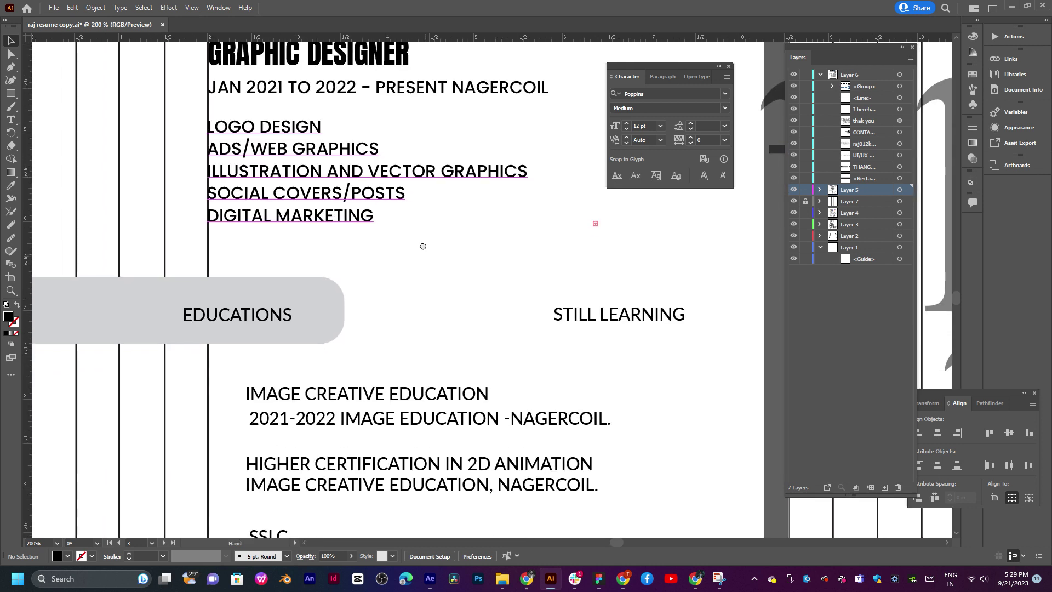
drag(248, 318, 375, 288)
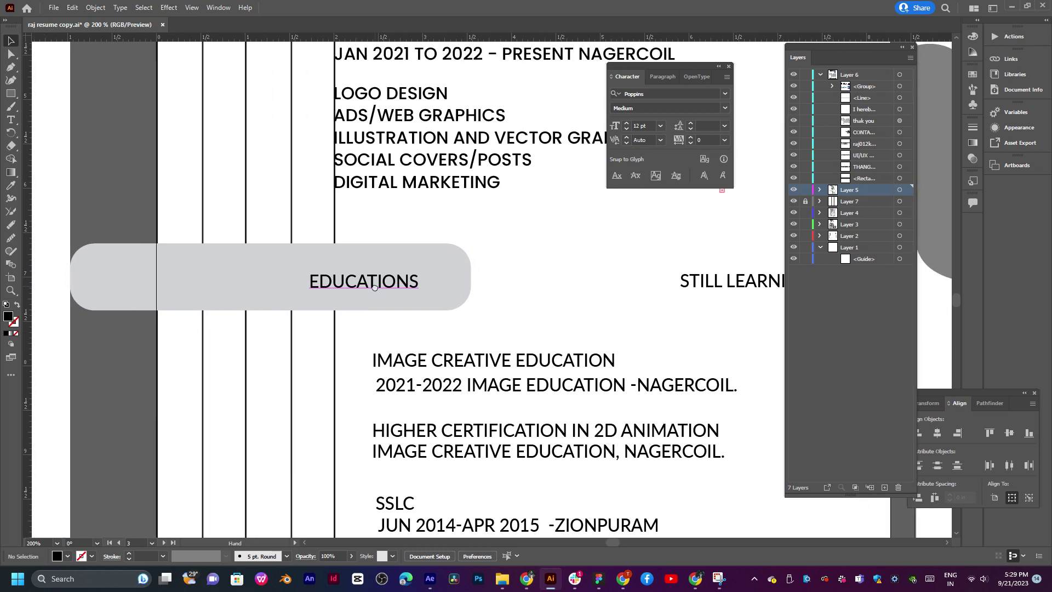
Delete the EDUCATIONS text together with its grey rounded banner
key(ctrl+0)
key(ctrl+1)
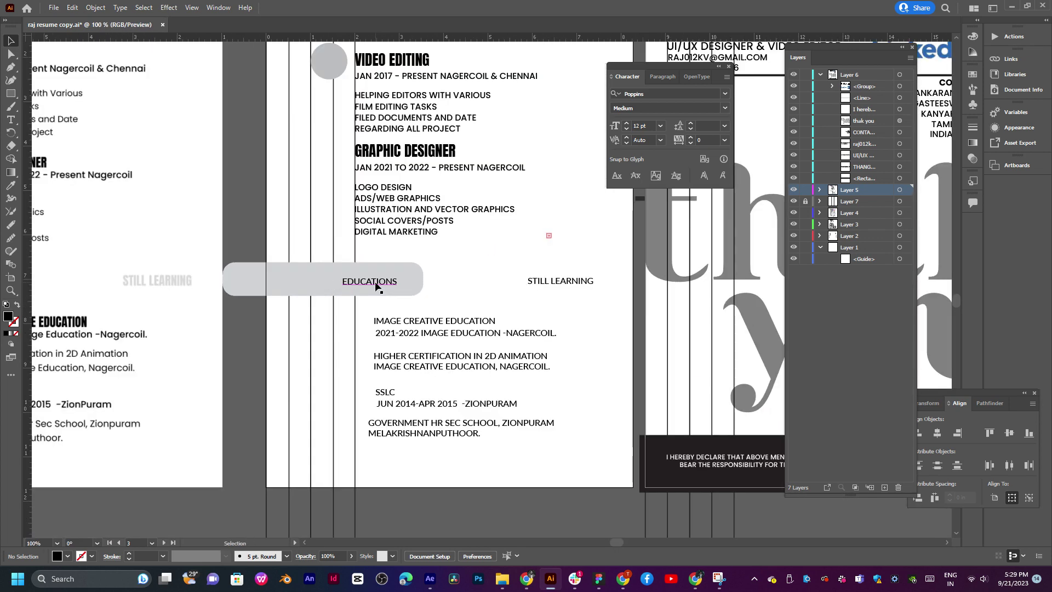
drag(357, 371, 354, 342)
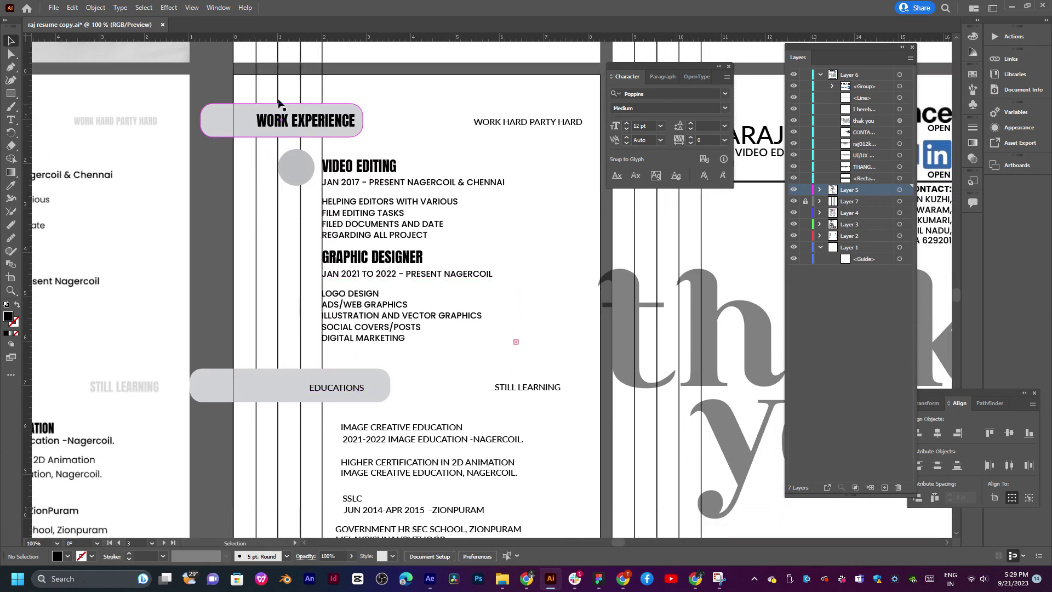
click(349, 388)
shift+click(370, 391)
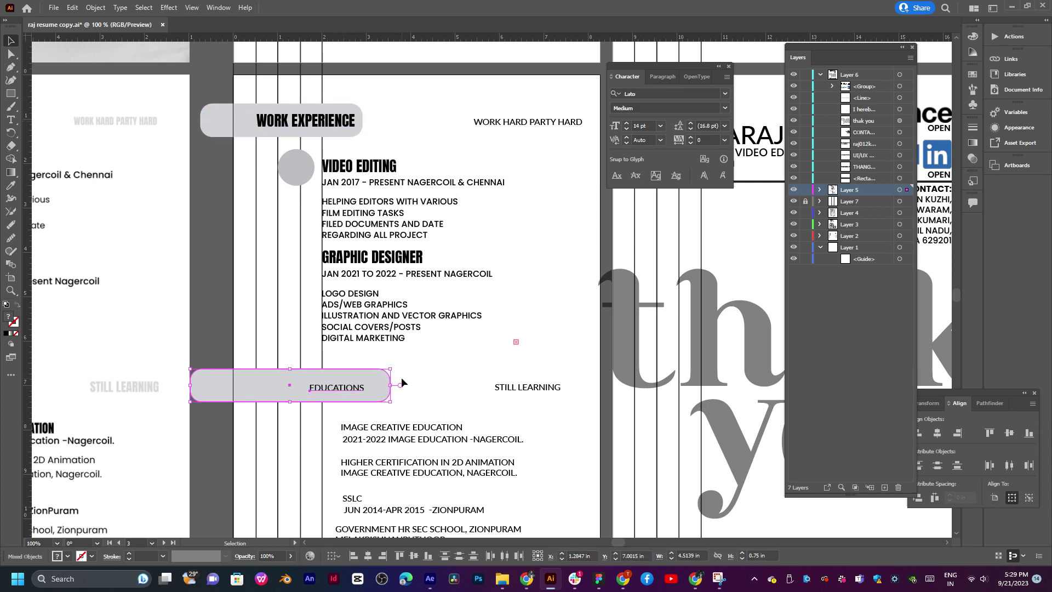
key(Delete)
Duplicate the WORK EXPERIENCE banner group into the empty space level with the STILL LEARNING text
click(307, 124)
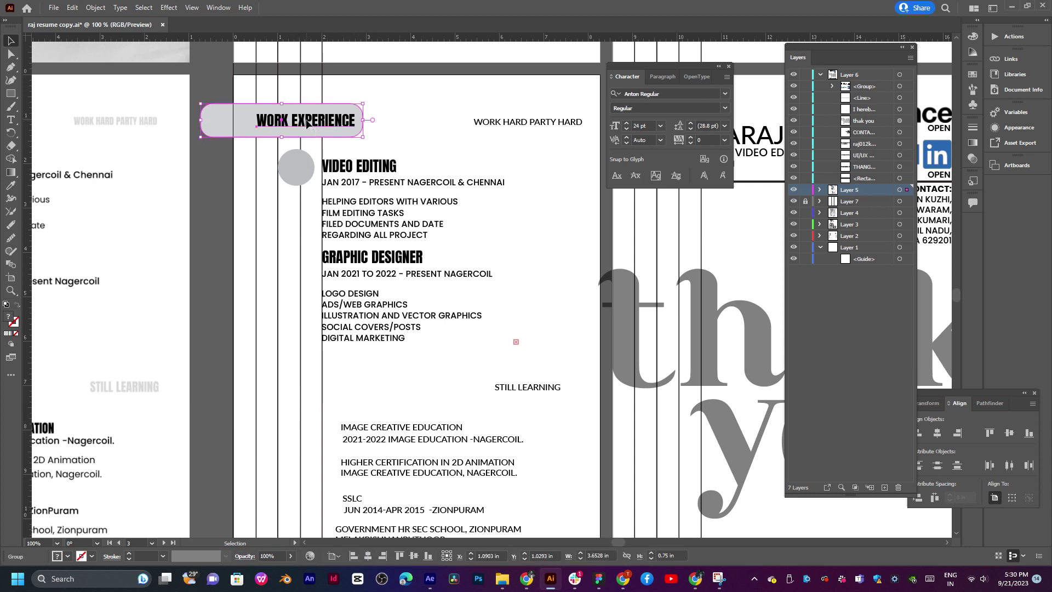
drag(307, 124, 330, 390)
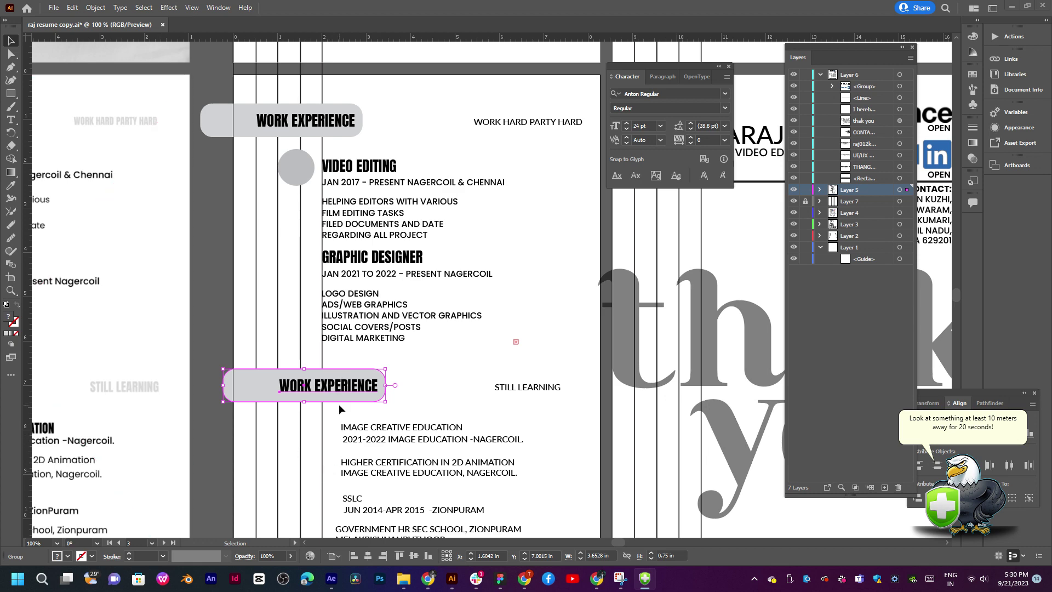
scroll(338, 403, up, 4)
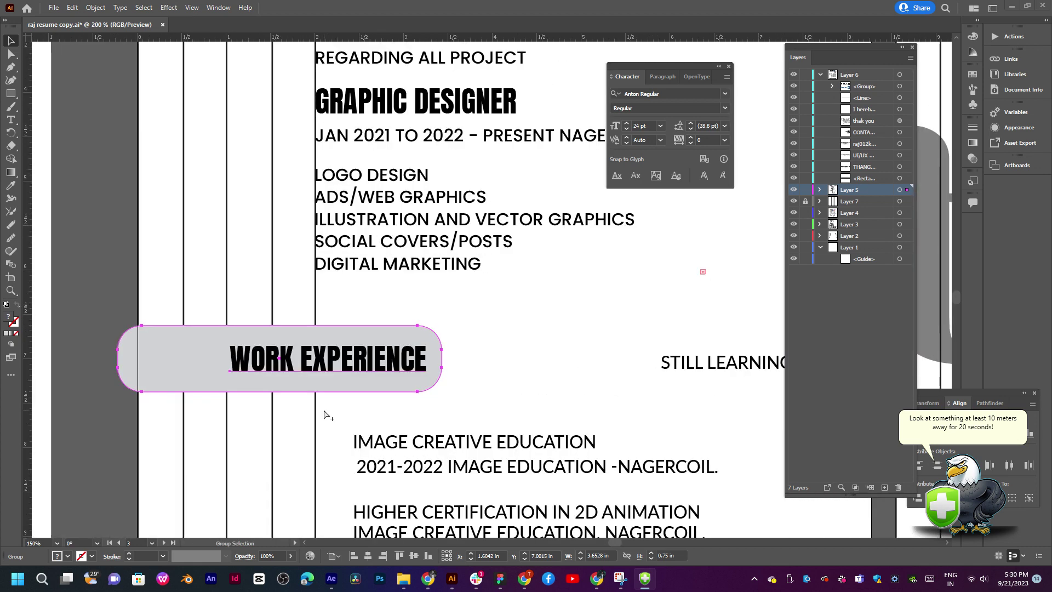
scroll(323, 415, left, 3)
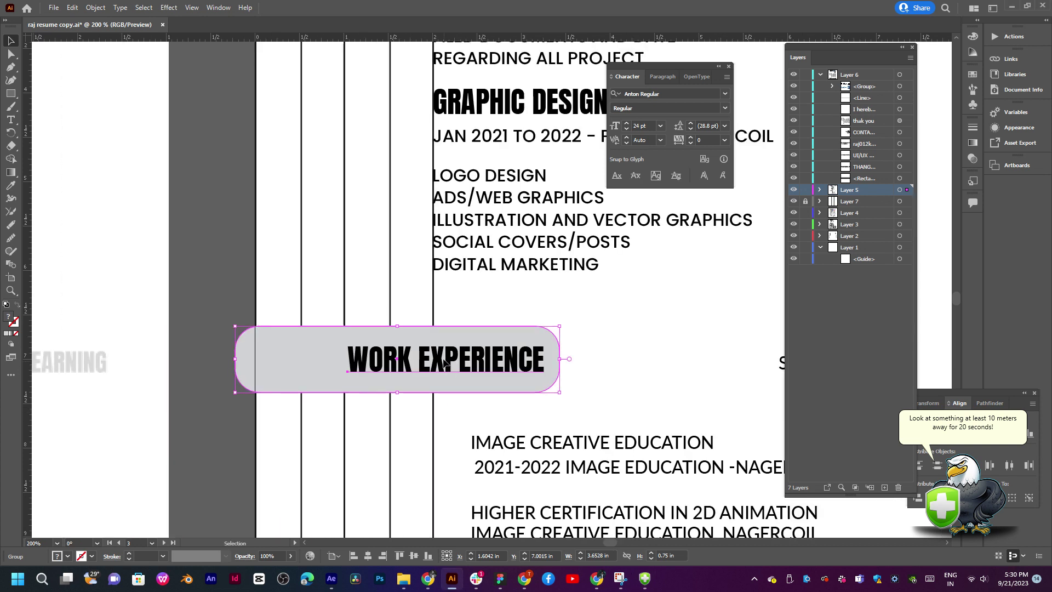
drag(445, 364, 402, 357)
Line up the duplicated banner horizontally with the original WORK EXPERIENCE banner, just below the Graphic Designer skills list
scroll(402, 357, up, 2)
scroll(442, 476, up, 4)
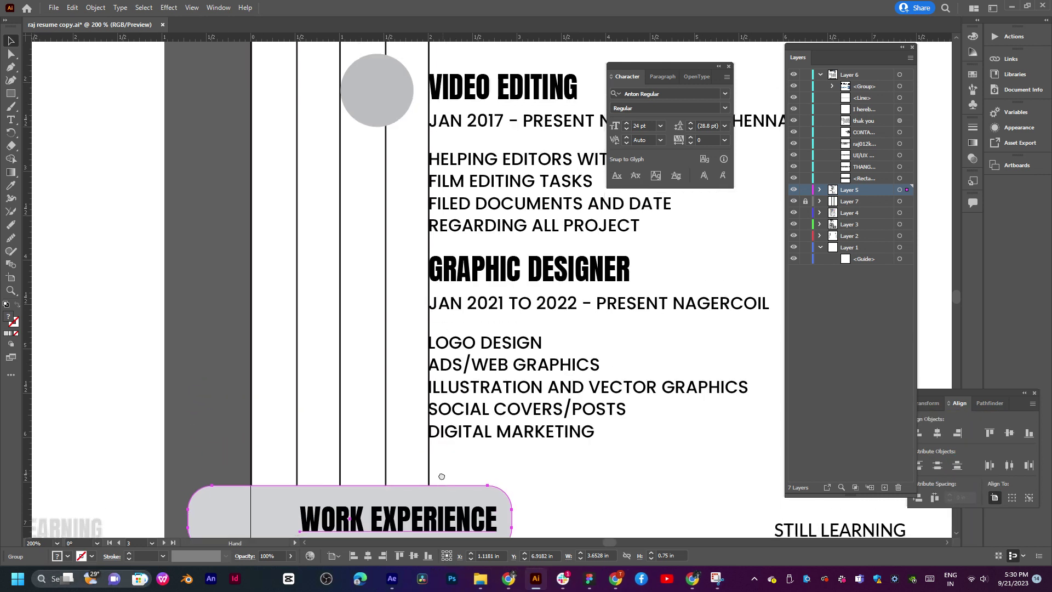
scroll(441, 476, down, 2)
drag(446, 430, 440, 416)
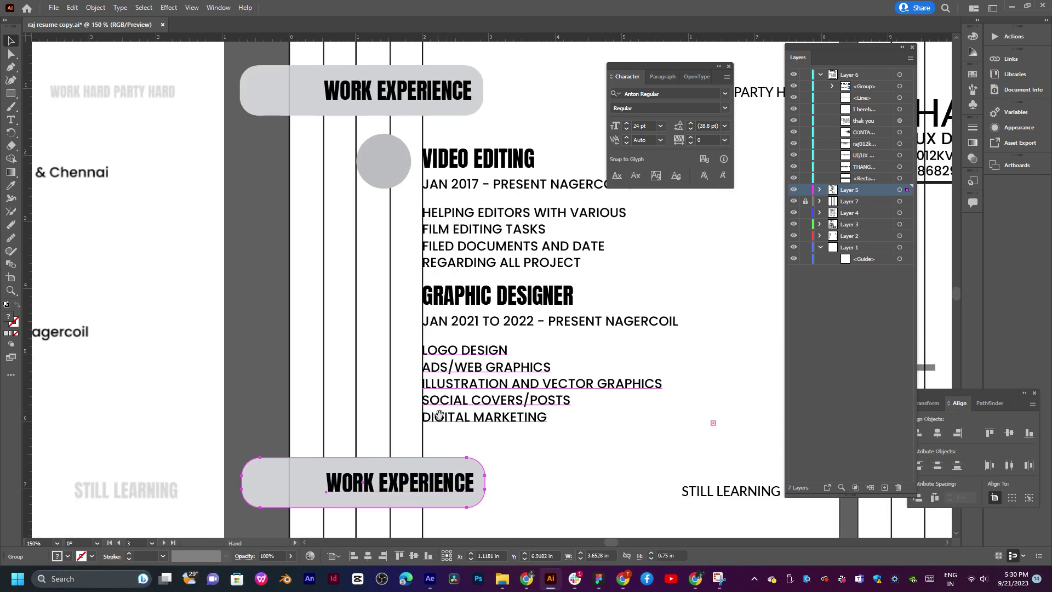
drag(435, 479, 429, 478)
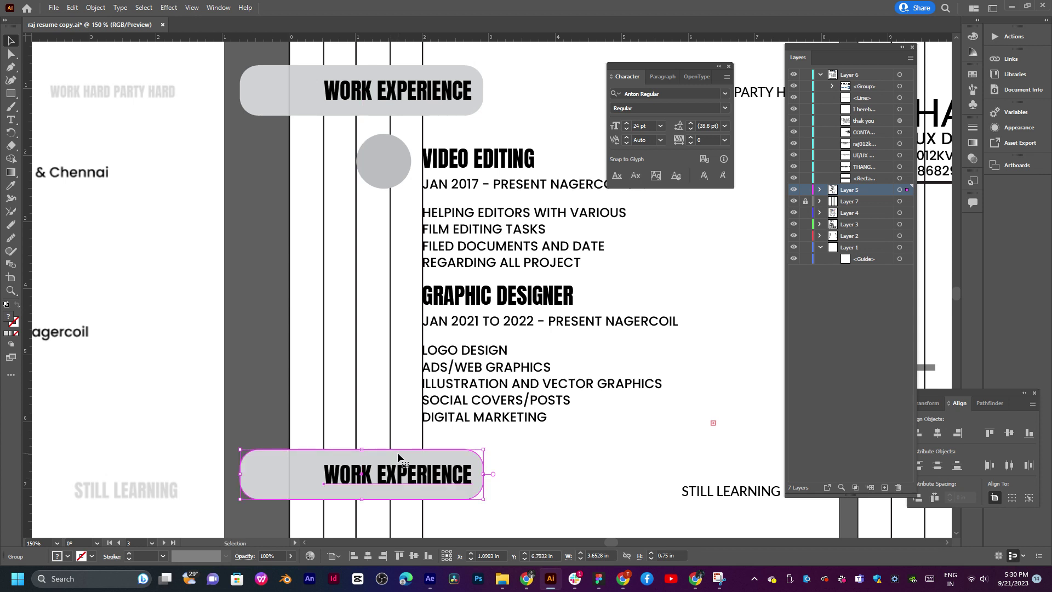
key(ctrl+z)
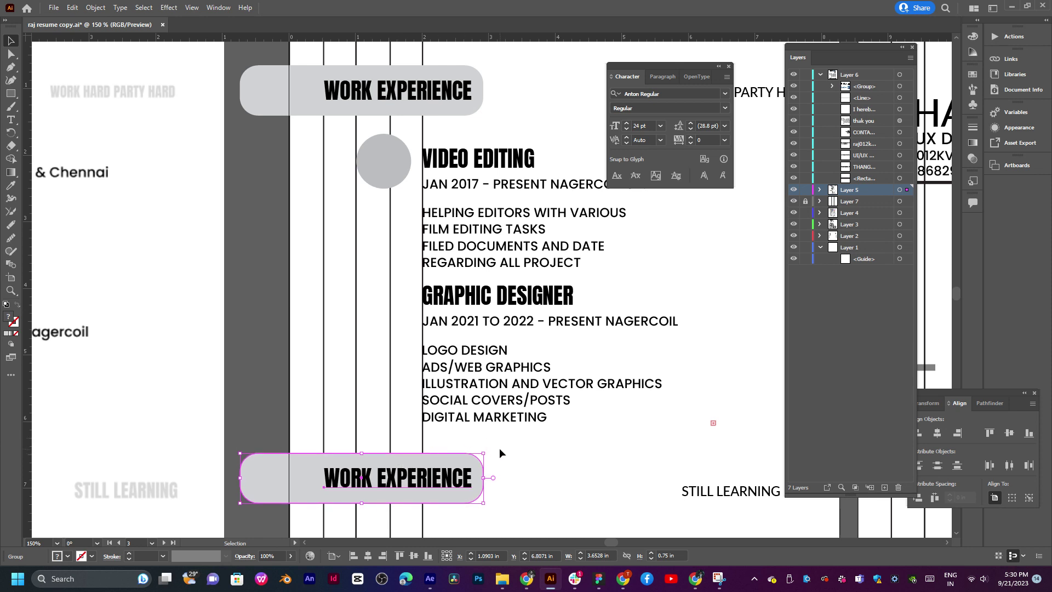
click(507, 449)
Select the education text blocks below the duplicated banner and align them by their left edges
drag(507, 449, 398, 212)
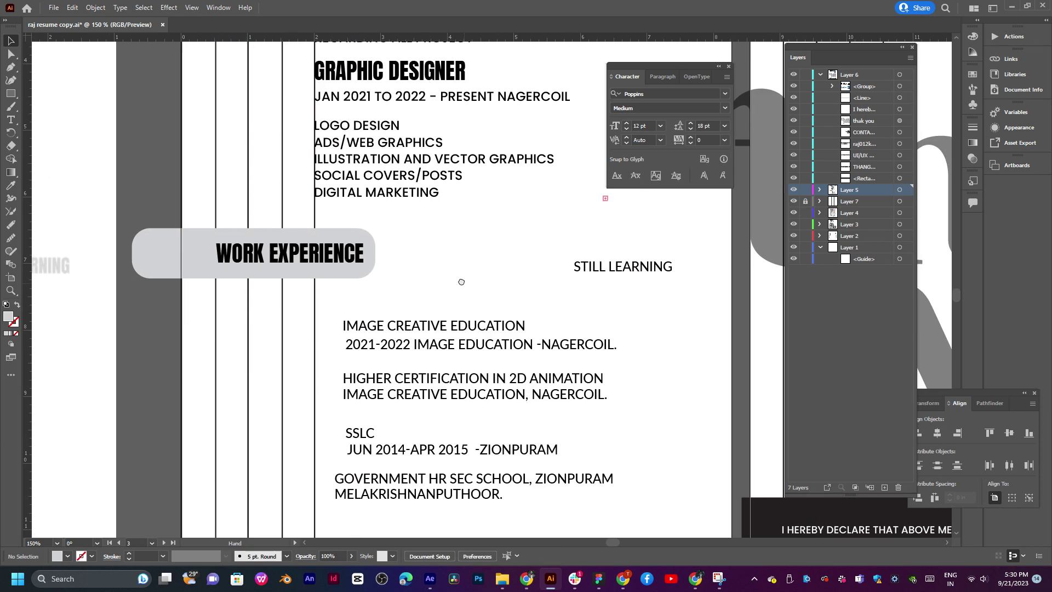
drag(473, 286, 474, 298)
drag(448, 385, 436, 332)
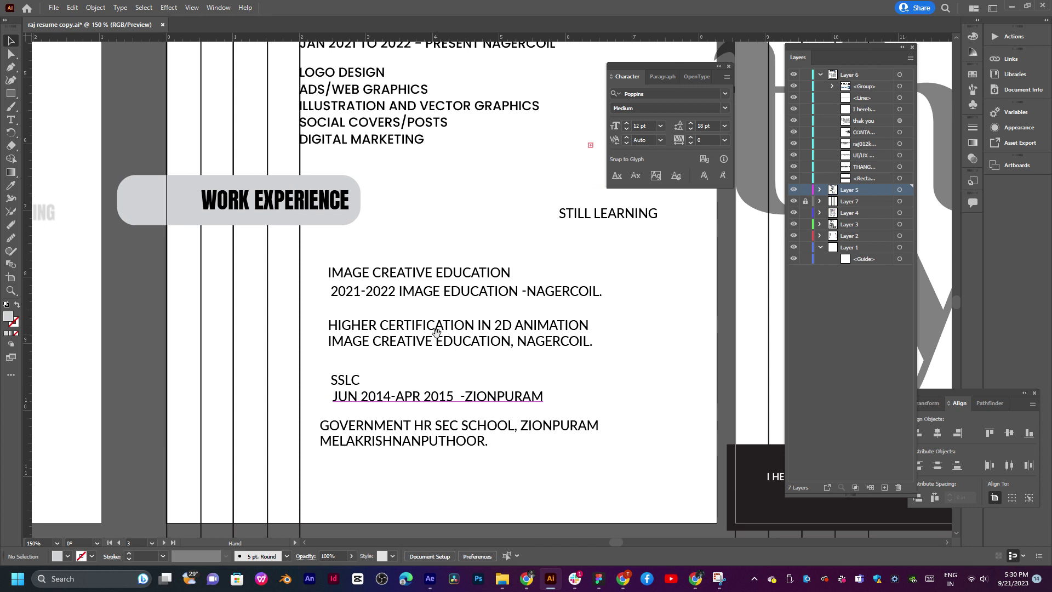
drag(464, 282, 450, 290)
drag(455, 252, 386, 508)
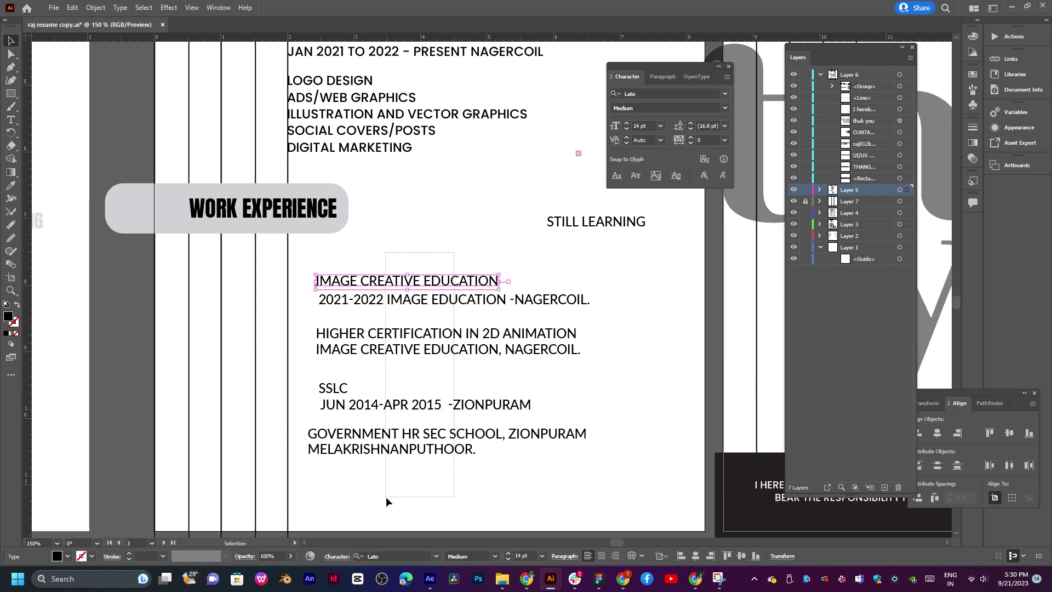
click(396, 418)
drag(435, 242, 380, 488)
click(711, 559)
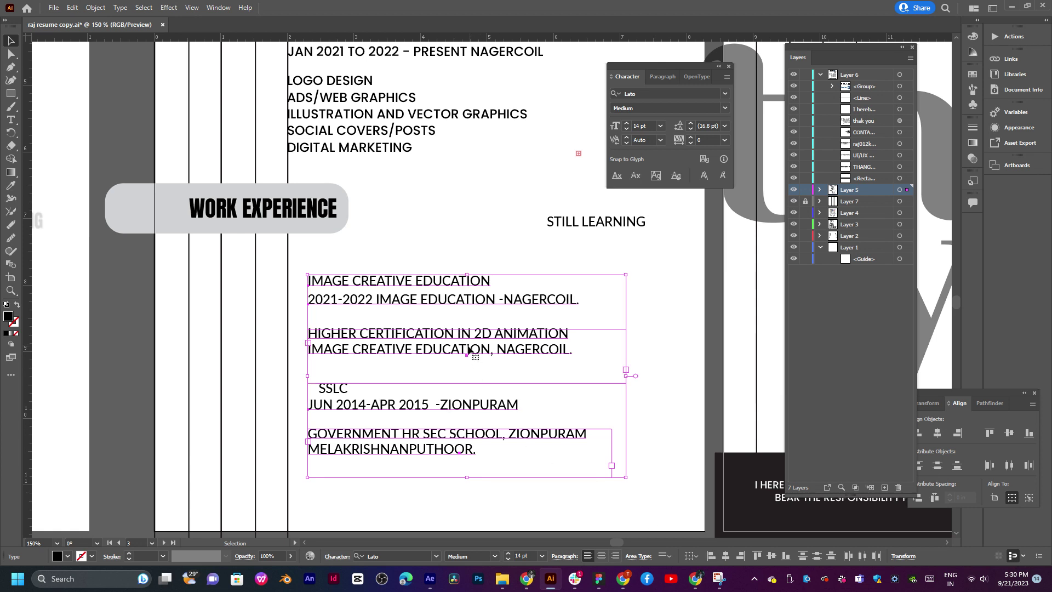
Move the education text blocks 0.29 in left onto the vertical line where the work experience text starts
drag(448, 348, 469, 349)
drag(430, 349, 410, 347)
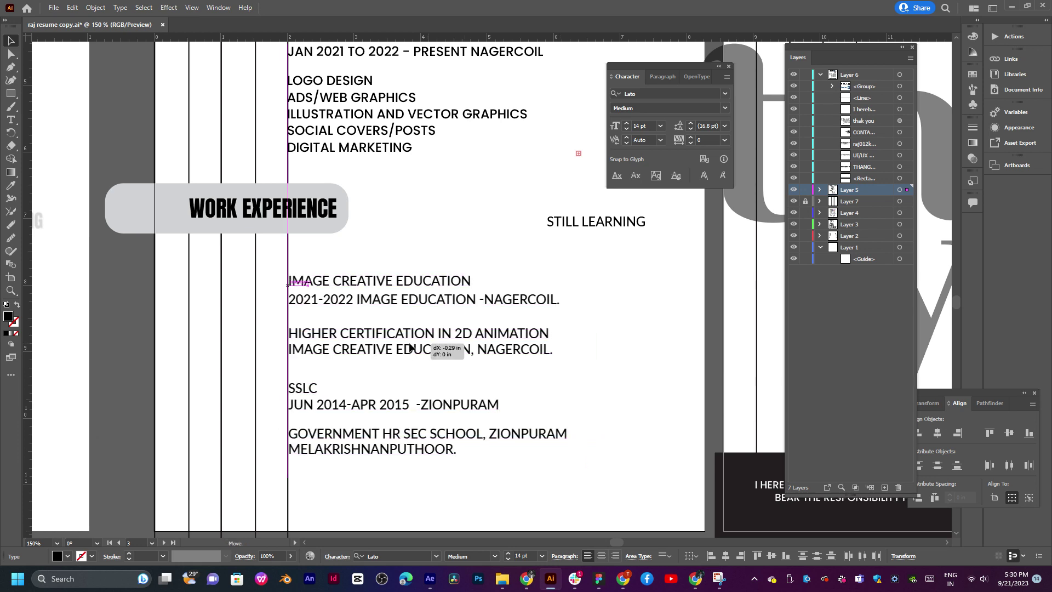
scroll(409, 347, up, 5)
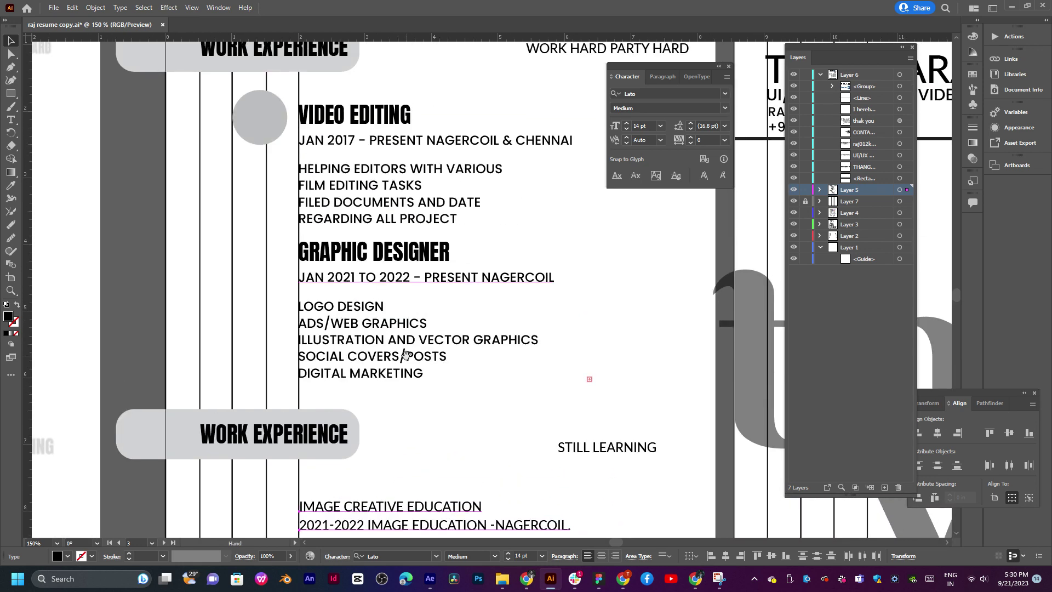
scroll(406, 355, down, 3)
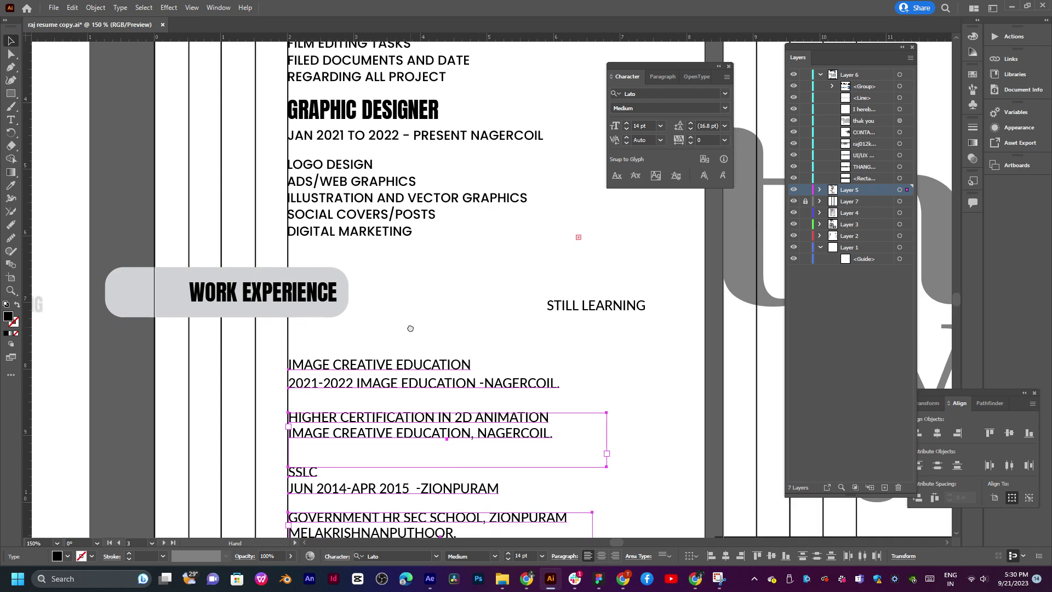
Change the font of the IMAGE CREATIVE EDUCATION heading line to Anton Regular
click(410, 329)
triple_click(409, 365)
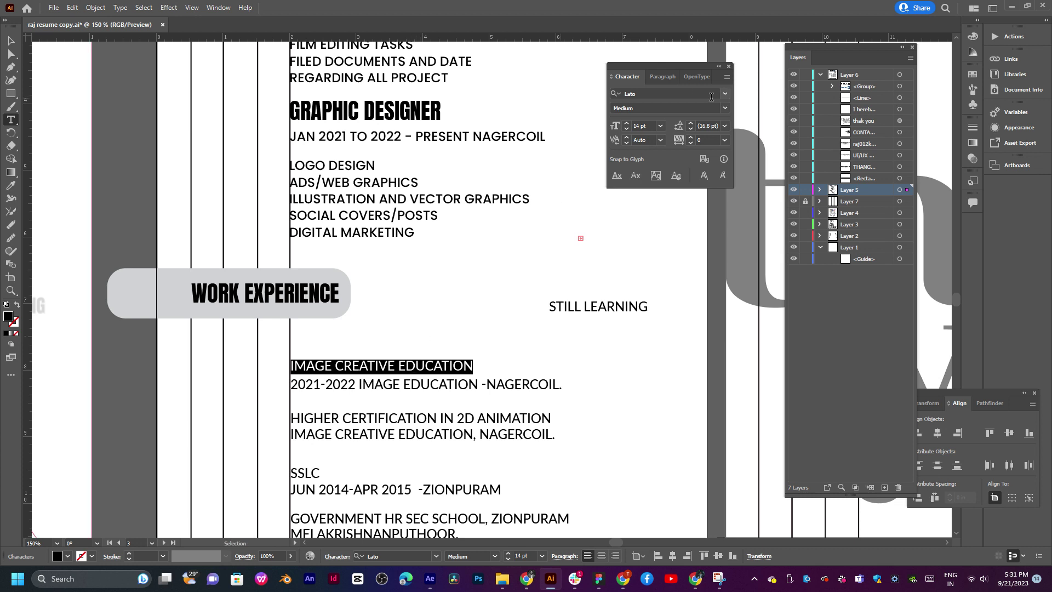
click(725, 93)
click(754, 167)
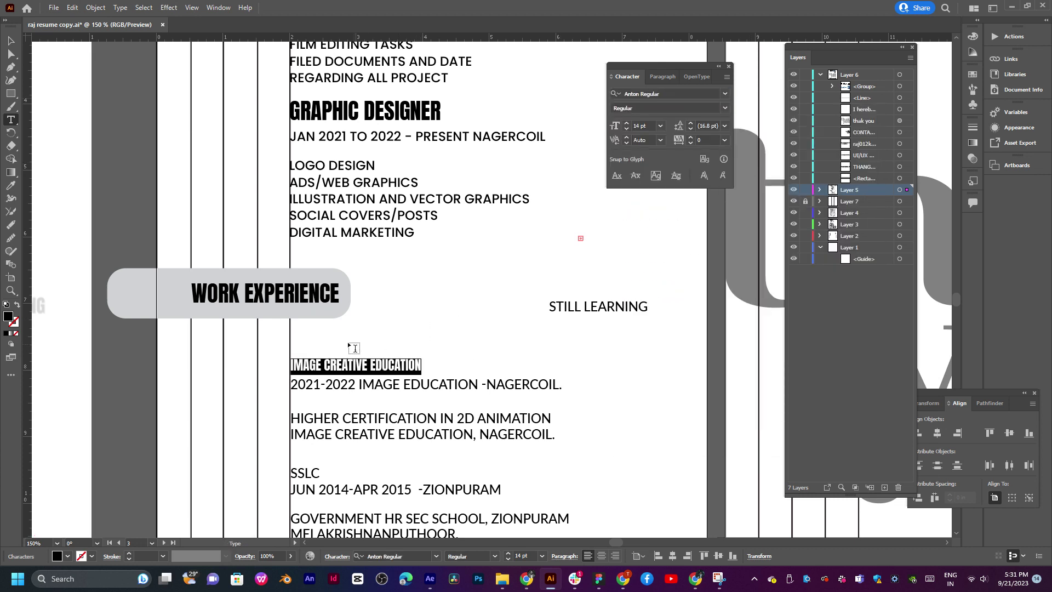
Set the IMAGE CREATIVE EDUCATION heading to 24 pt to match the GRAPHIC DESIGNER heading
triple_click(418, 108)
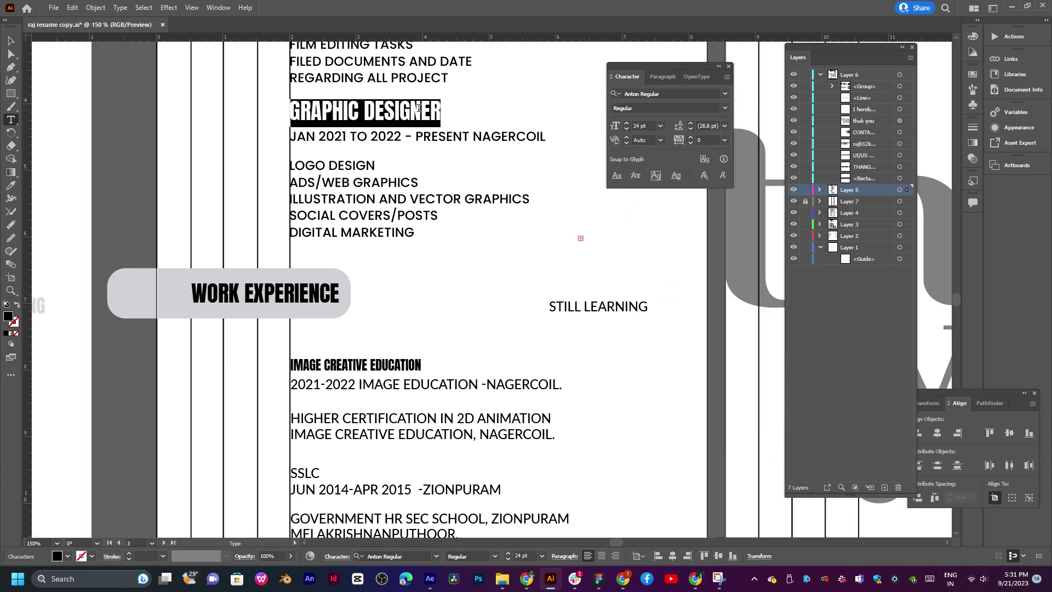
key(ctrl+z)
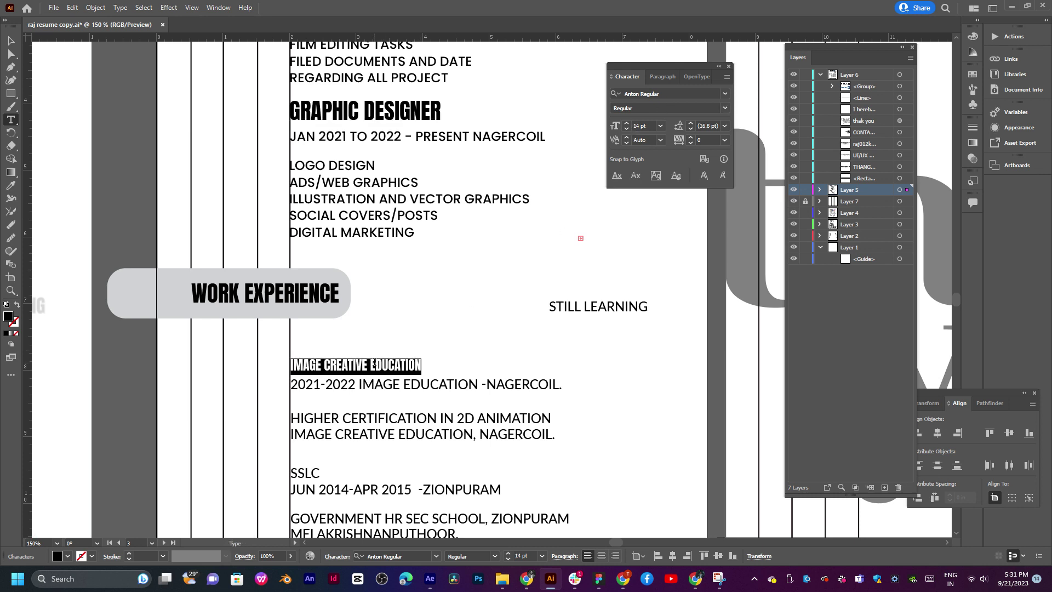
click(663, 126)
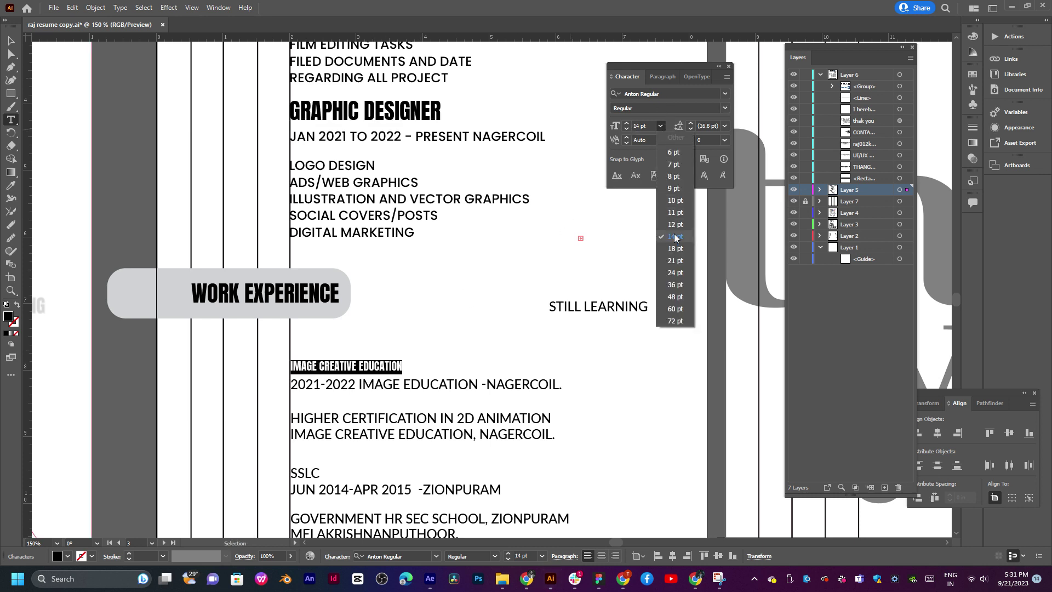
click(675, 272)
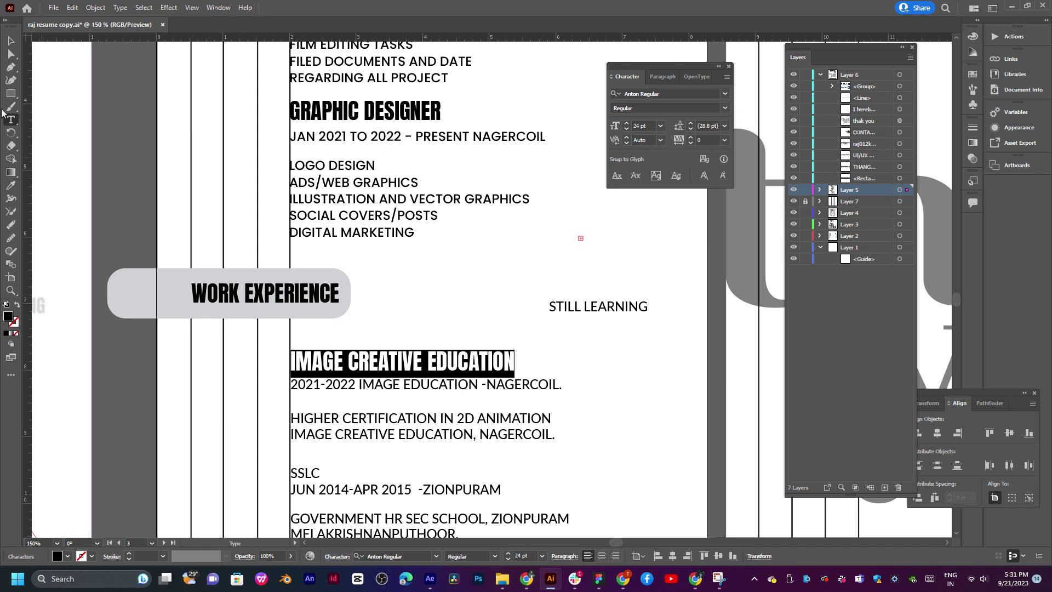
click(10, 41)
Change the 2021-2022 IMAGE EDUCATION line to Poppins Medium and compare its character settings with the DIGITAL MARKETING line
scroll(434, 363, down, 2)
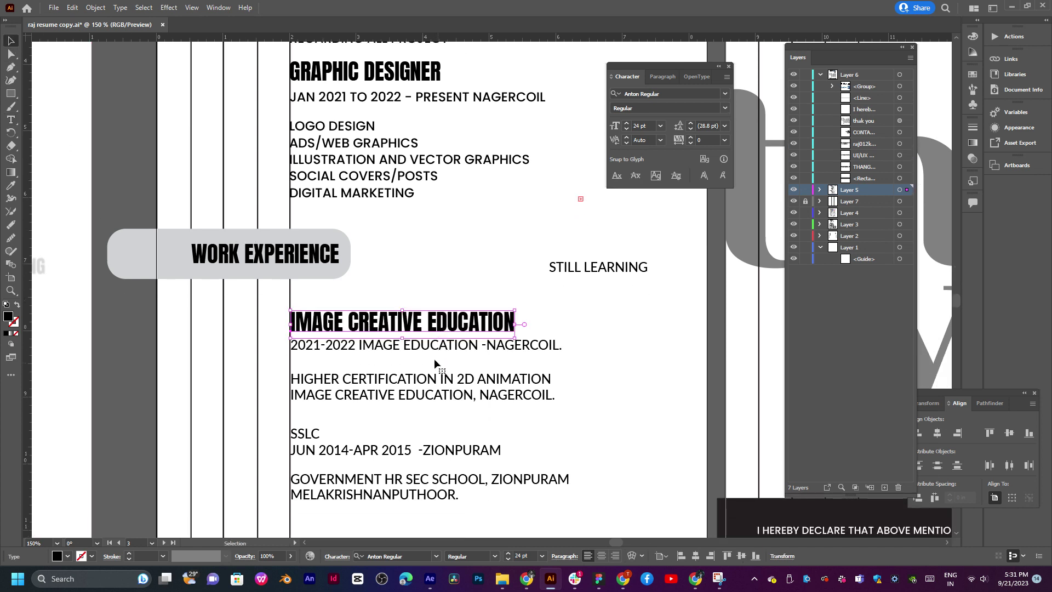
double_click(431, 345)
triple_click(431, 346)
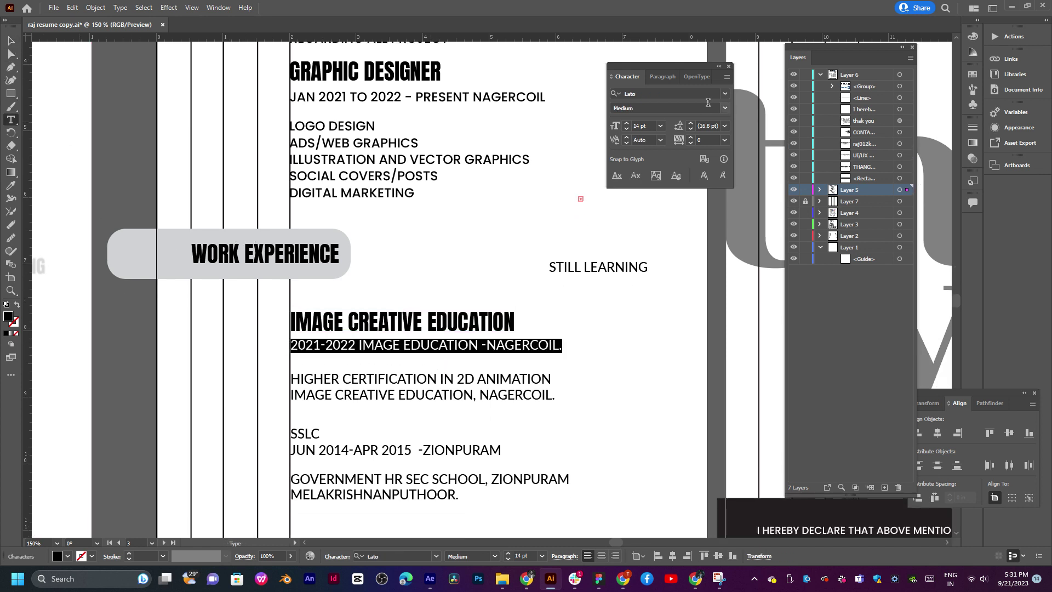
click(725, 94)
click(738, 163)
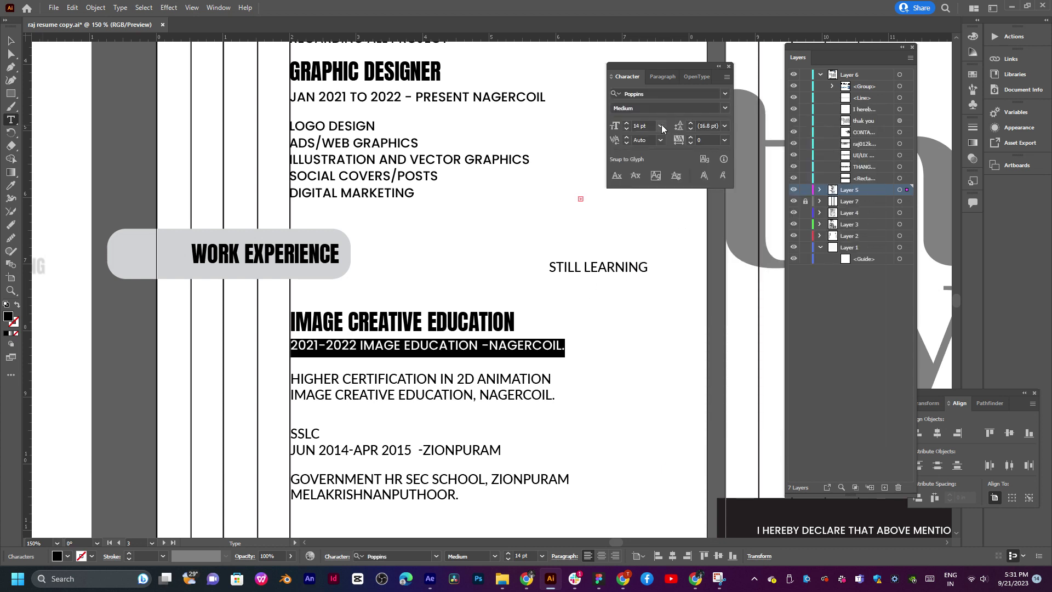
triple_click(395, 192)
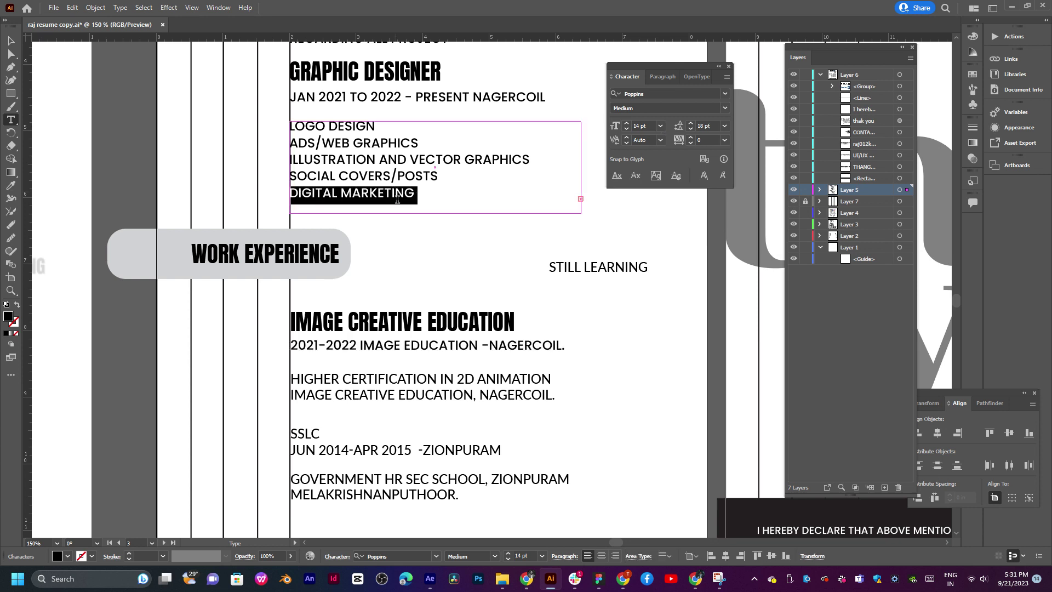
triple_click(375, 346)
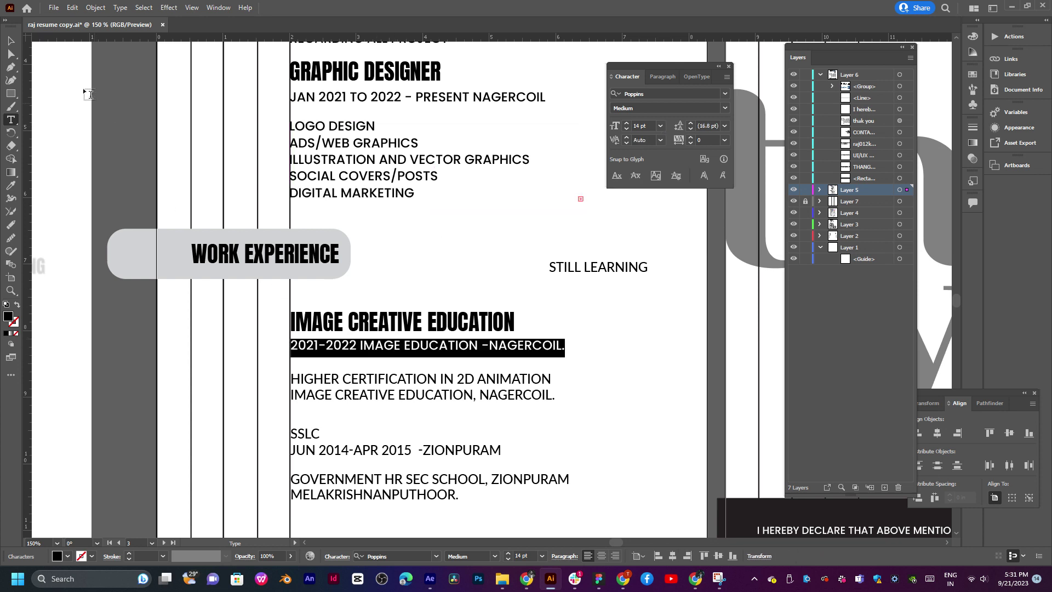
click(10, 41)
Change both lines of the HIGHER CERTIFICATION IN 2D ANIMATION text block to Poppins Medium
scroll(417, 356, down, 2)
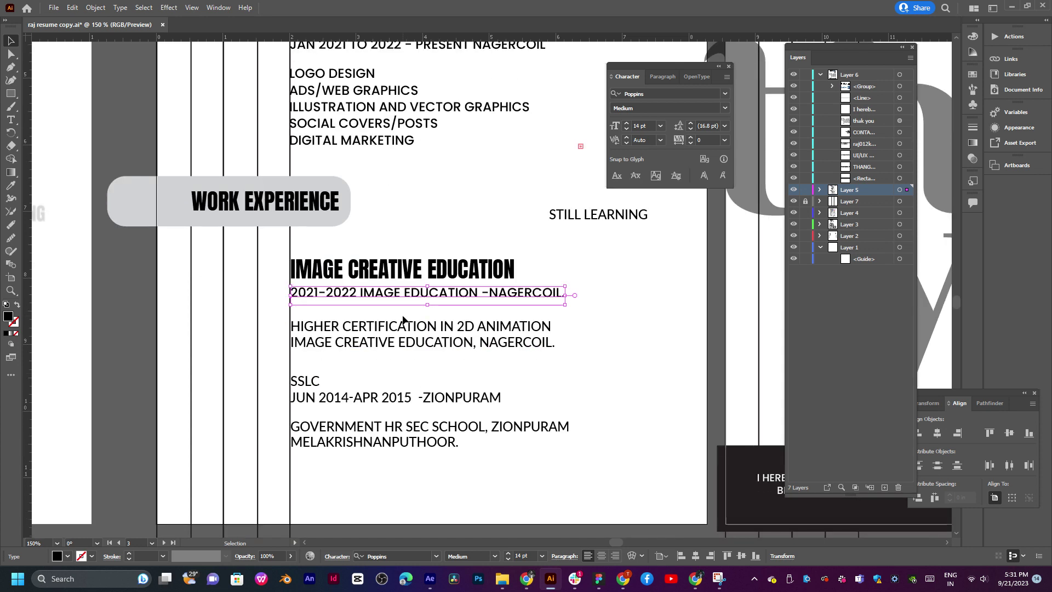
click(406, 340)
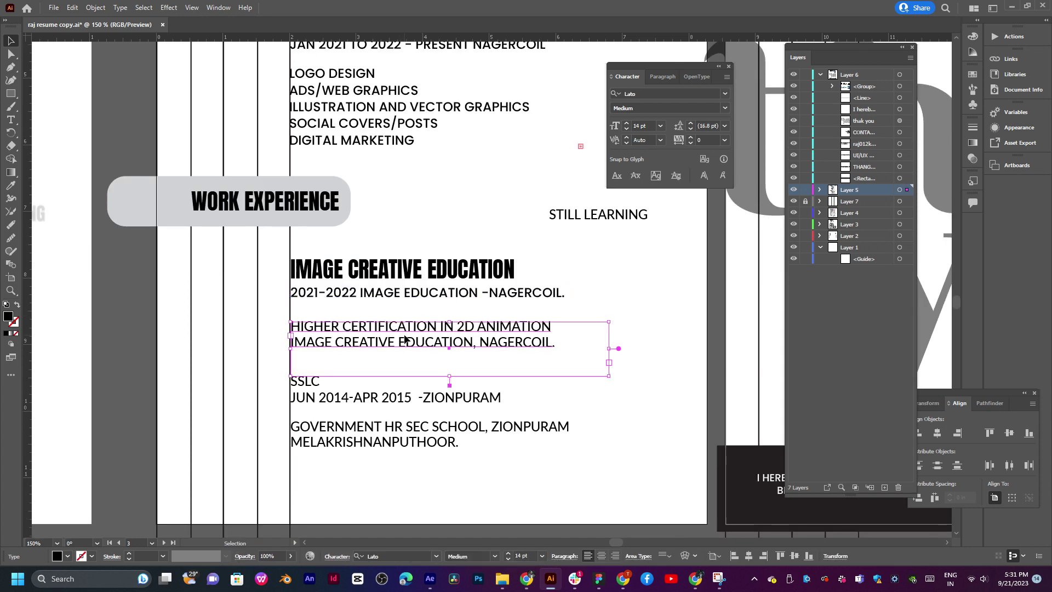
triple_click(404, 333)
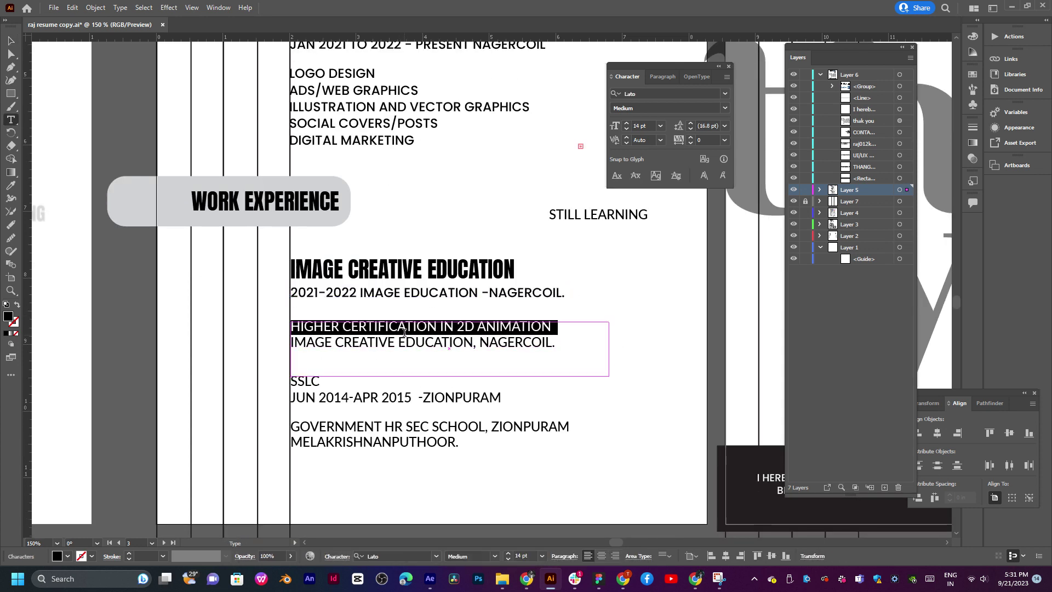
key(shift+Down)
click(725, 93)
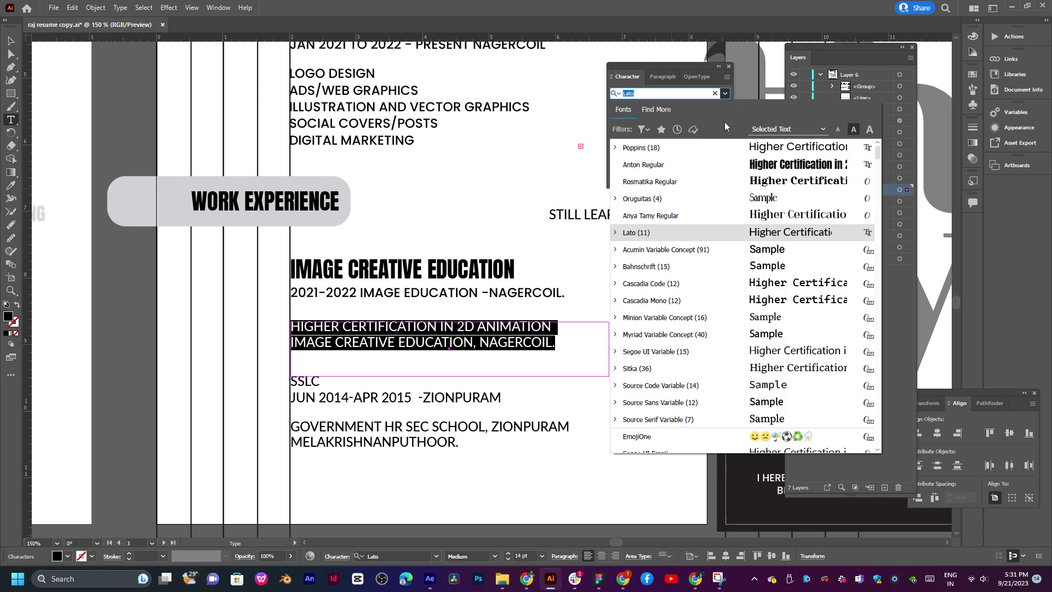
key(Escape)
text(Poppins)
key(Return)
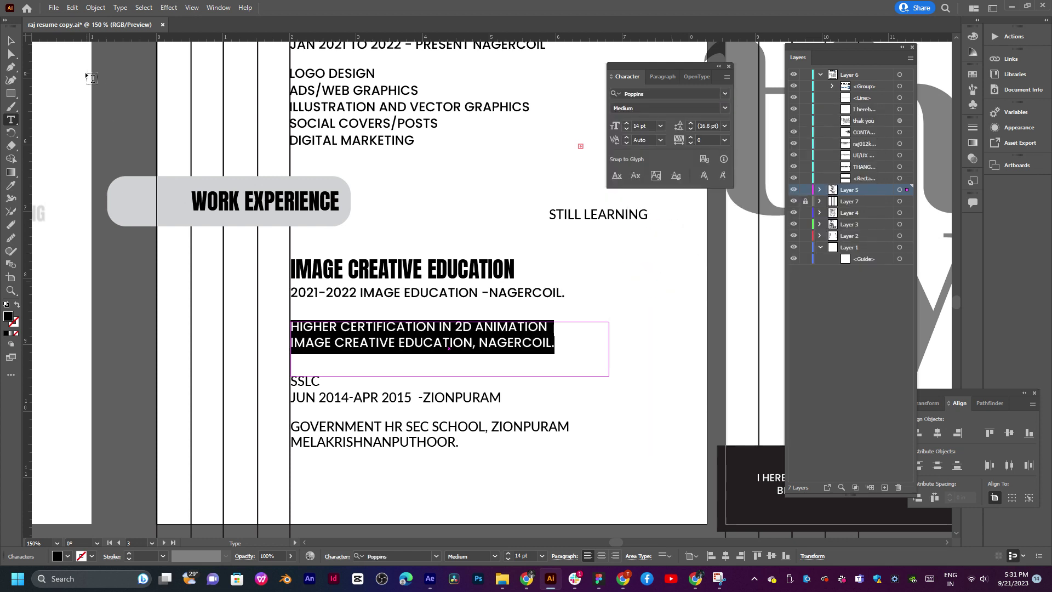
key(Escape)
Move the HIGHER CERTIFICATION text block slightly up, closer to the 2021-2022 line, and check its alignment with the heading
drag(380, 334, 381, 327)
shift+click(485, 273)
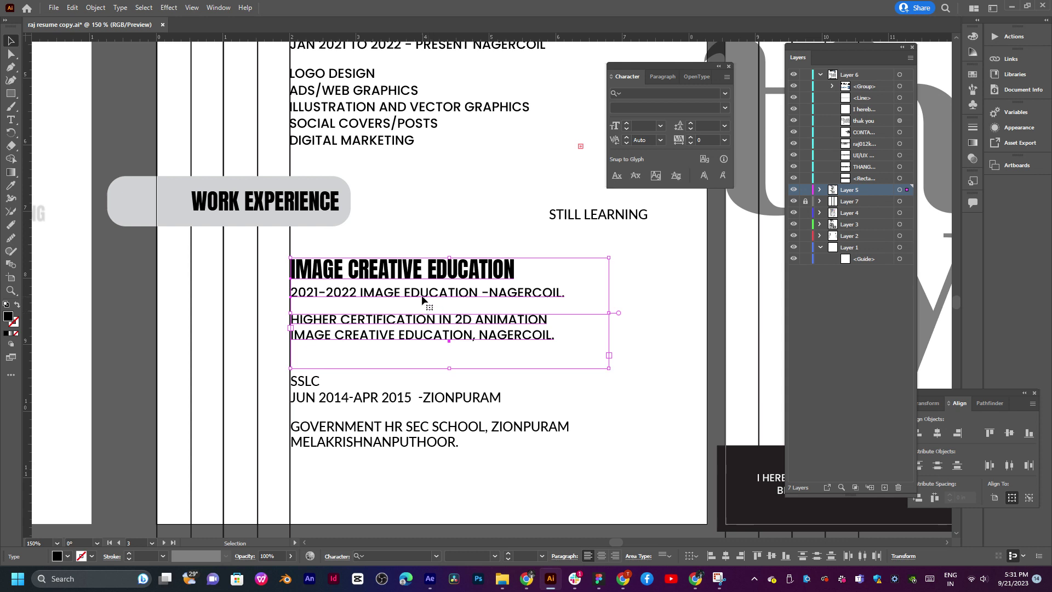
click(426, 237)
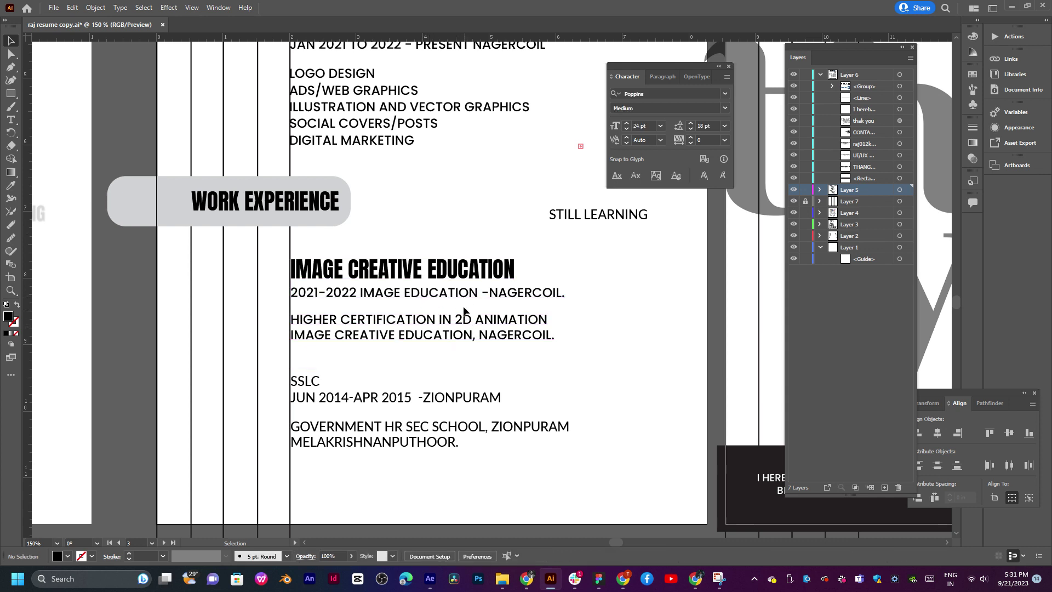
Change the font of the SSLC heading to Anton Regular
scroll(493, 323, down, 2)
key(t)
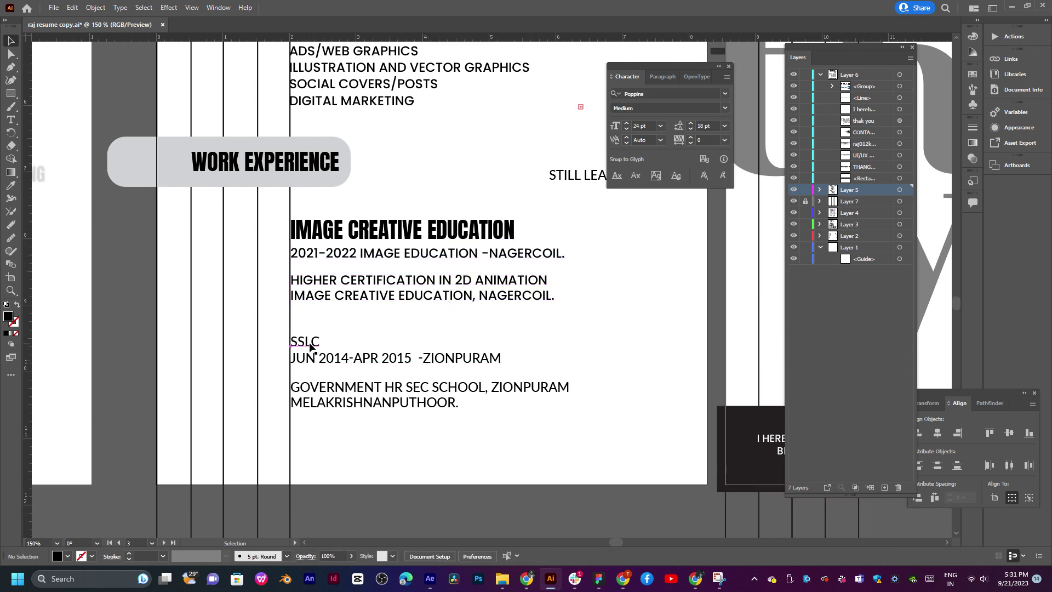
double_click(315, 342)
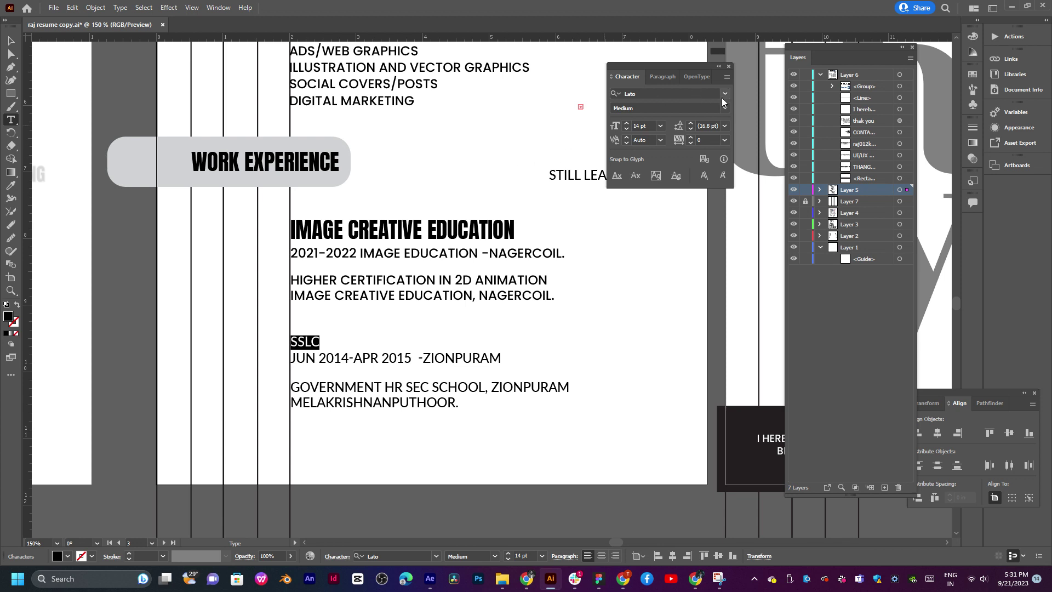
click(723, 94)
click(657, 164)
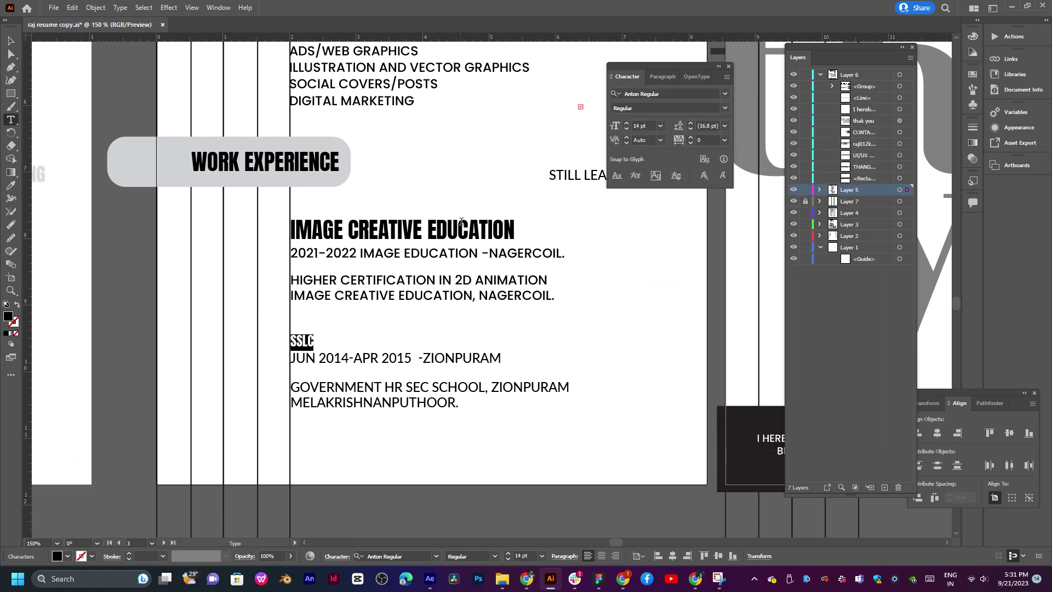
Set the SSLC heading to 24 pt to match the IMAGE CREATIVE EDUCATION heading and move it about 0.07 in up
click(661, 126)
click(671, 252)
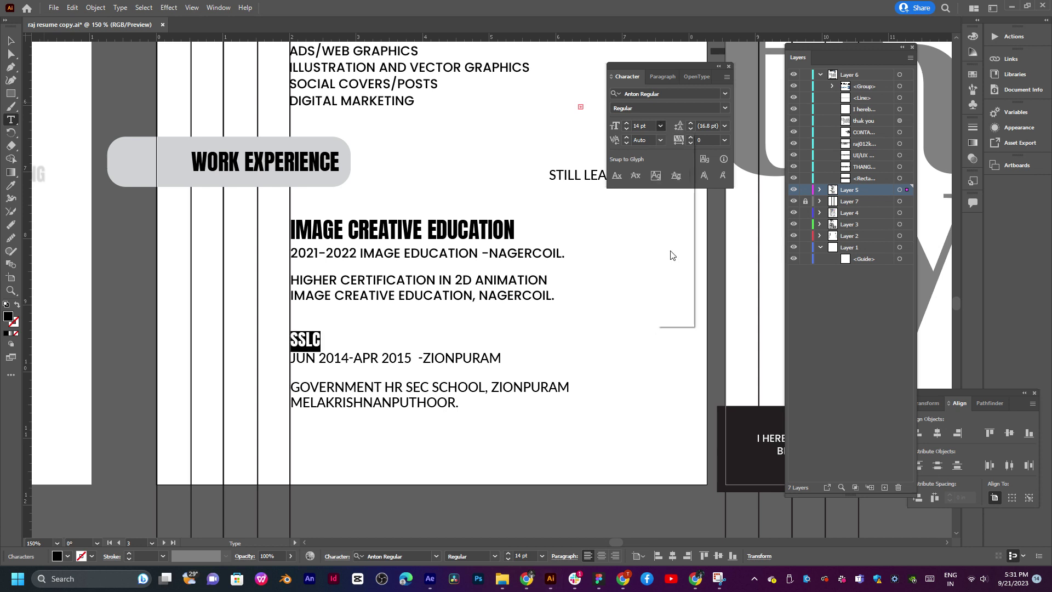
click(327, 225)
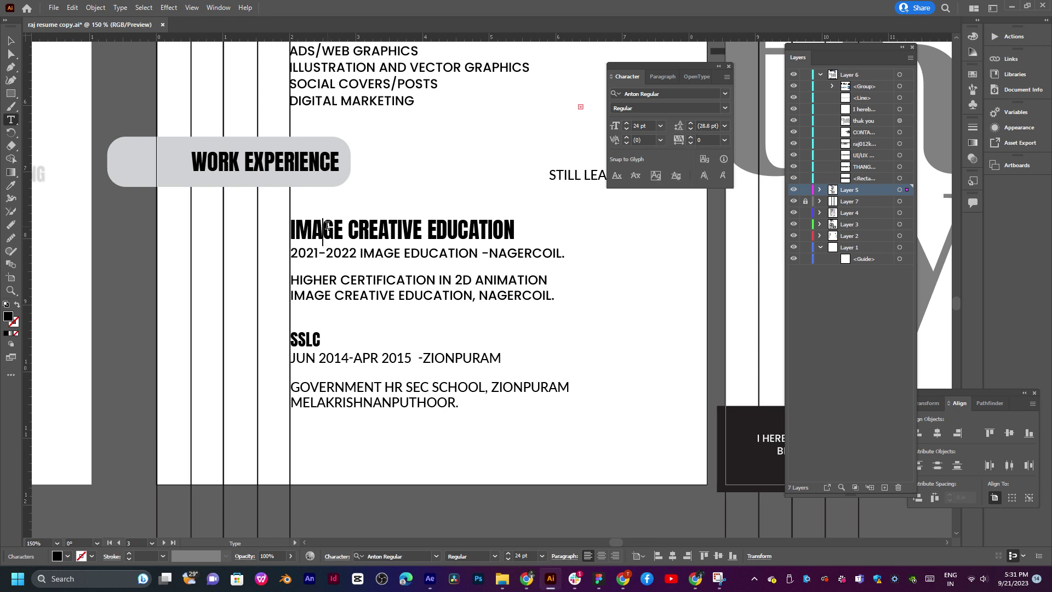
double_click(327, 226)
double_click(303, 337)
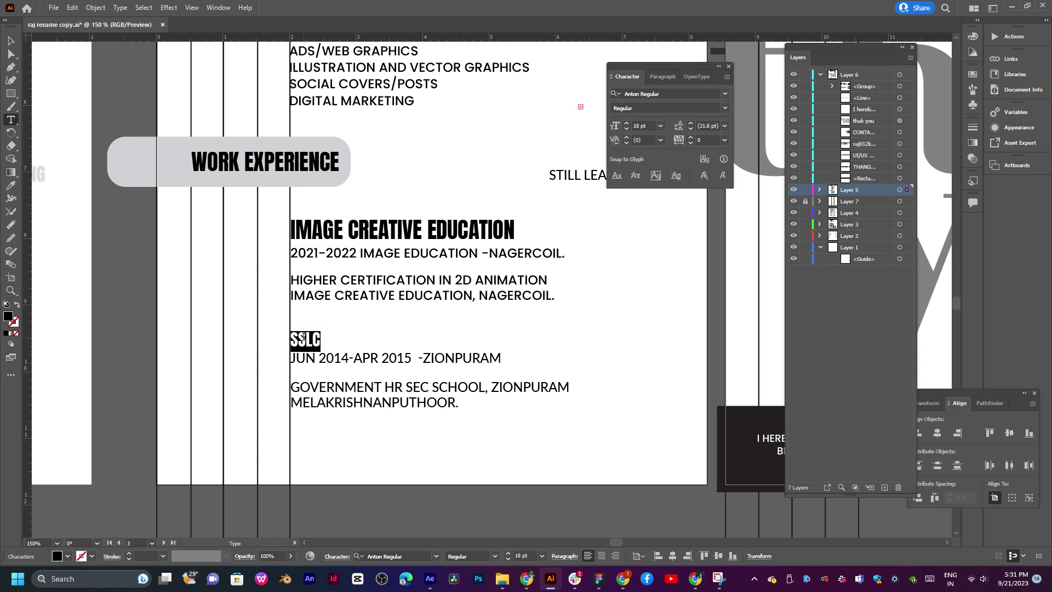
click(660, 125)
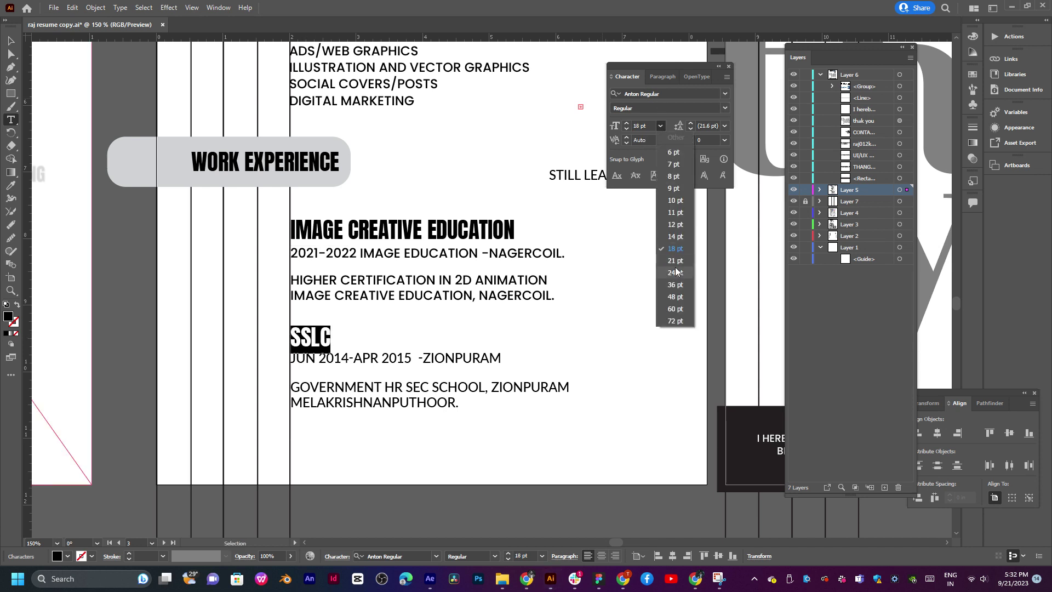
click(673, 275)
click(10, 41)
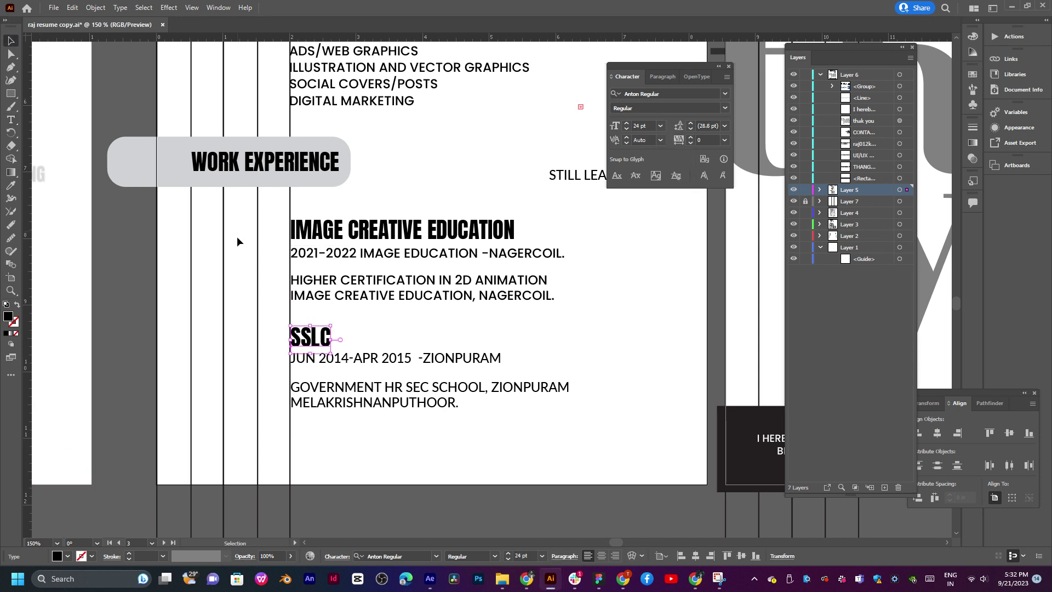
drag(317, 344, 315, 340)
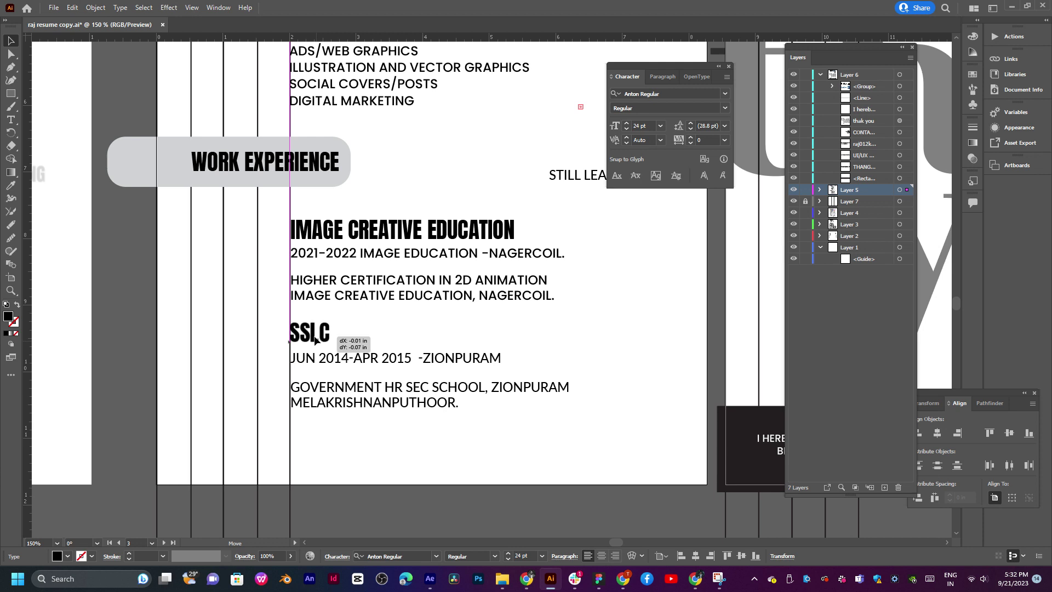
Change the font of the JUN 2014-APR 2015 line to Poppins Medium
click(363, 358)
triple_click(364, 358)
click(725, 93)
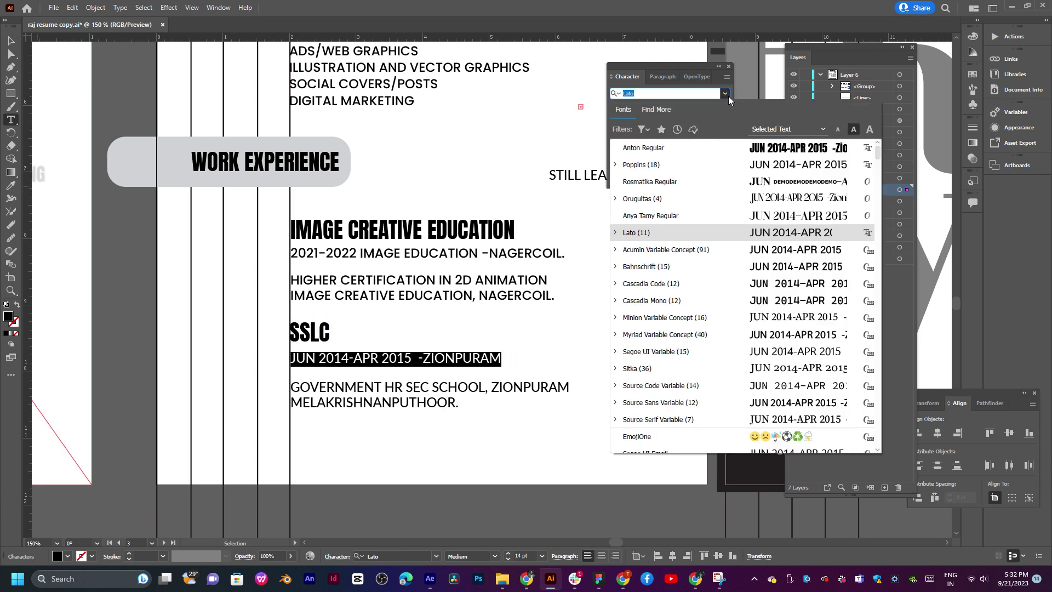
click(639, 164)
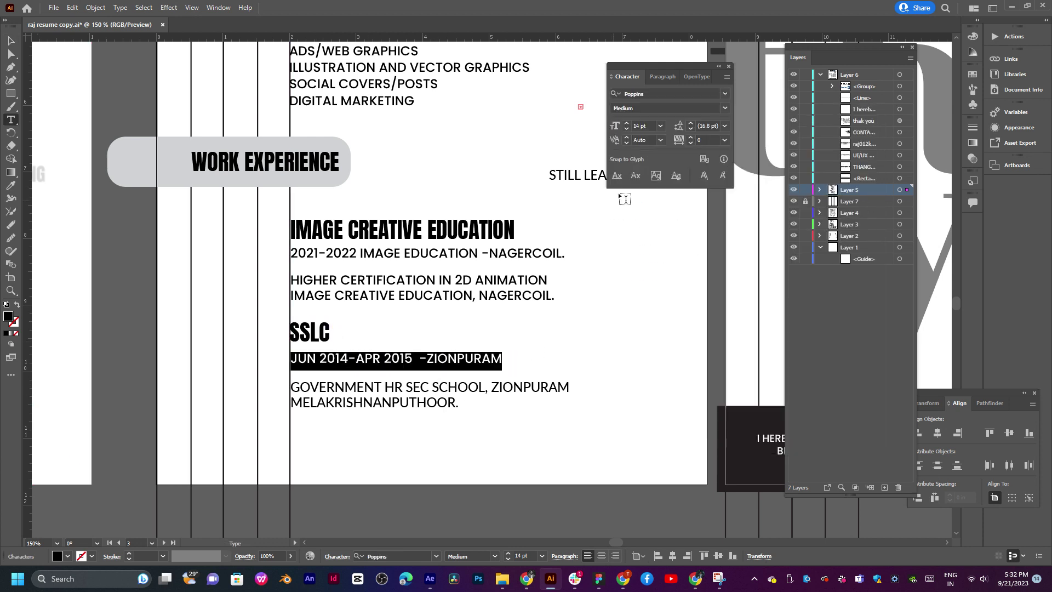
Change the whole GOVERNMENT HR SEC SCHOOL text block to Poppins Medium with 18 pt leading
triple_click(393, 387)
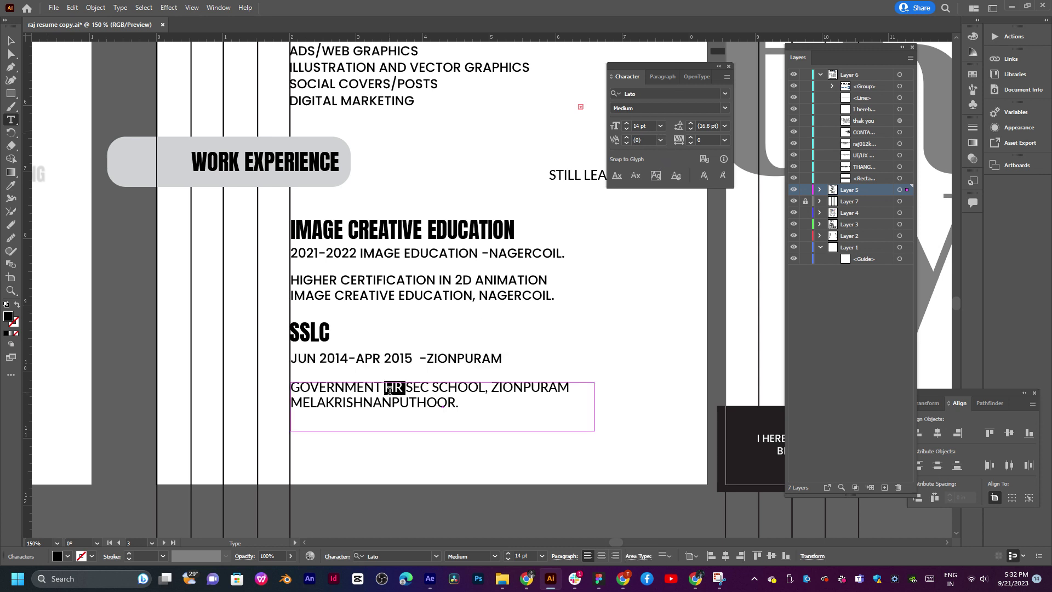
key(ctrl+a)
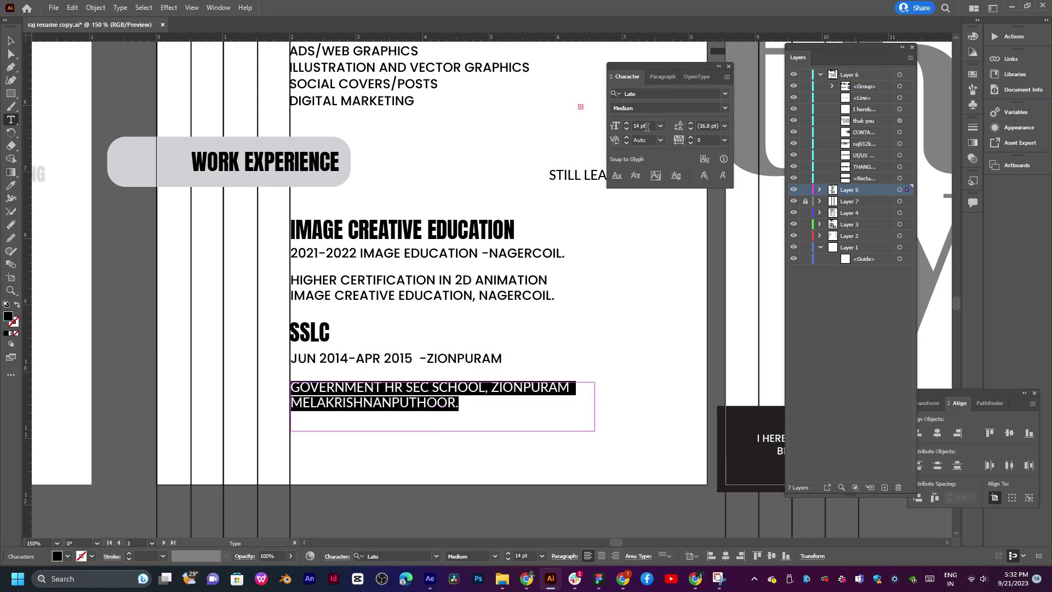
click(725, 93)
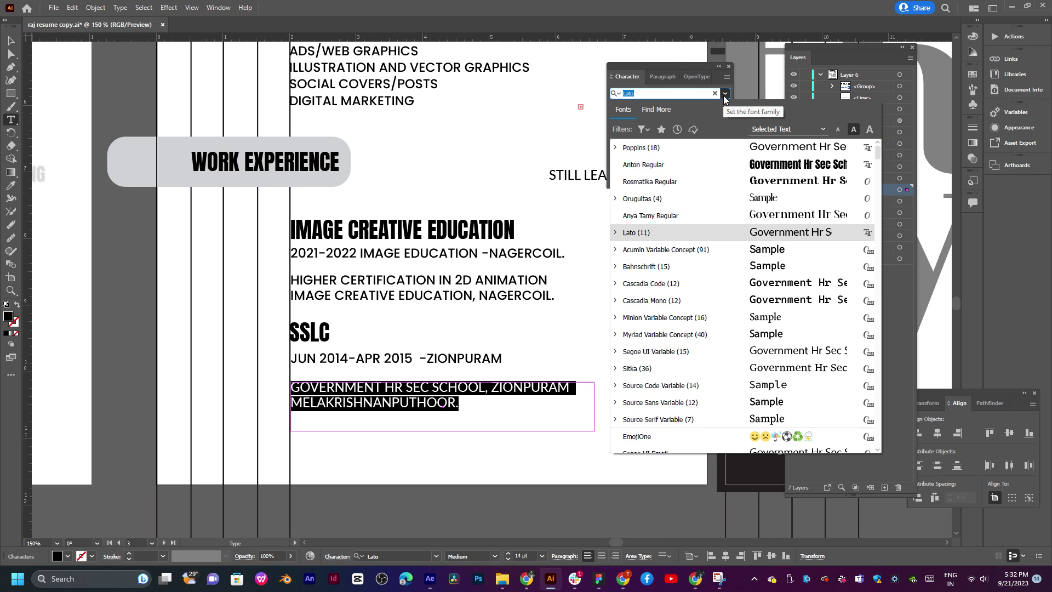
click(728, 143)
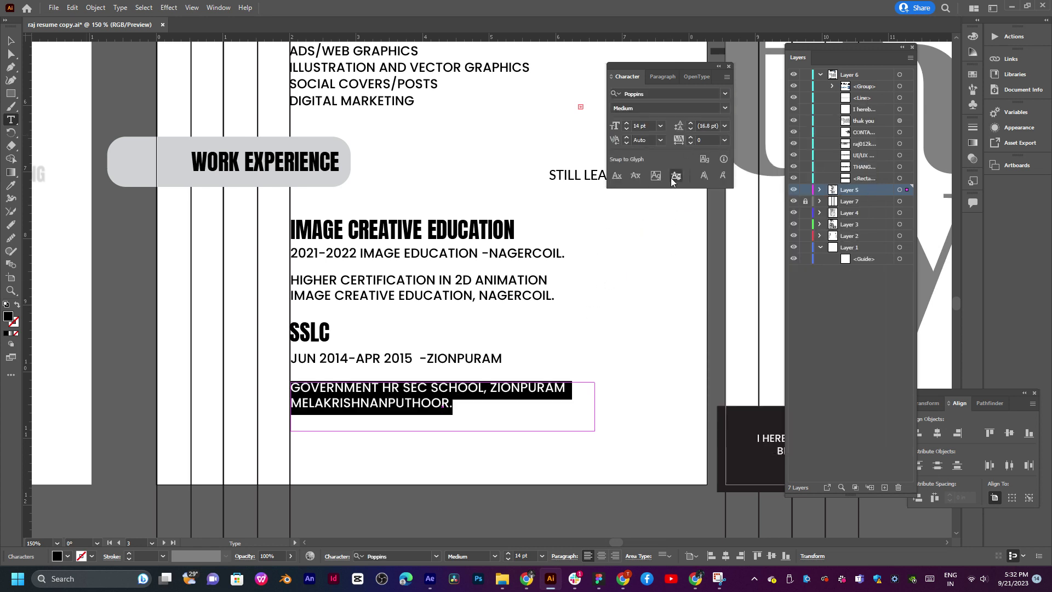
click(724, 125)
click(721, 261)
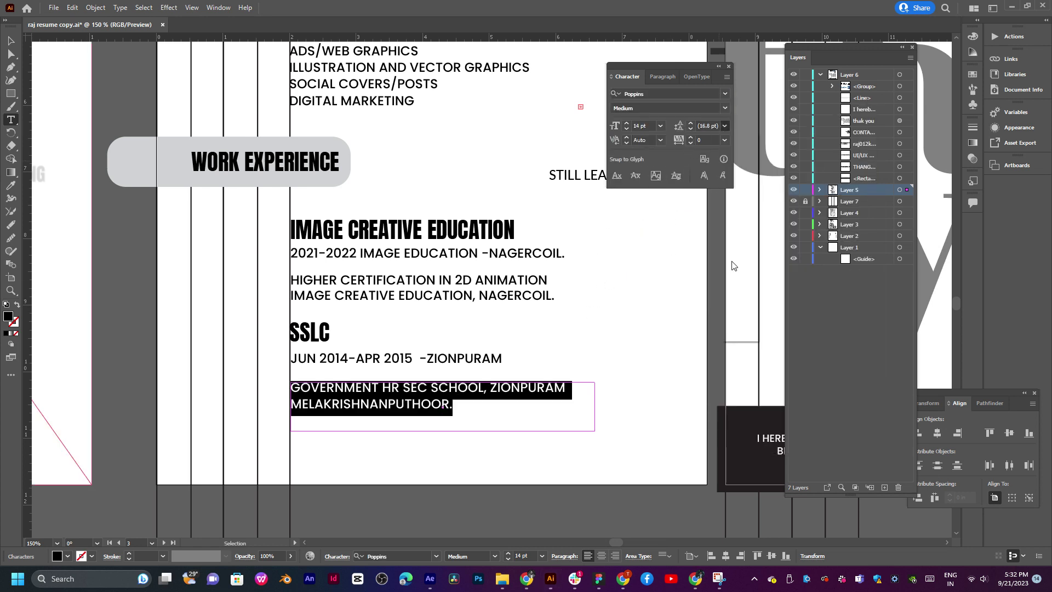
Set the leading of the HIGHER CERTIFICATION text block to 18 pt
triple_click(416, 294)
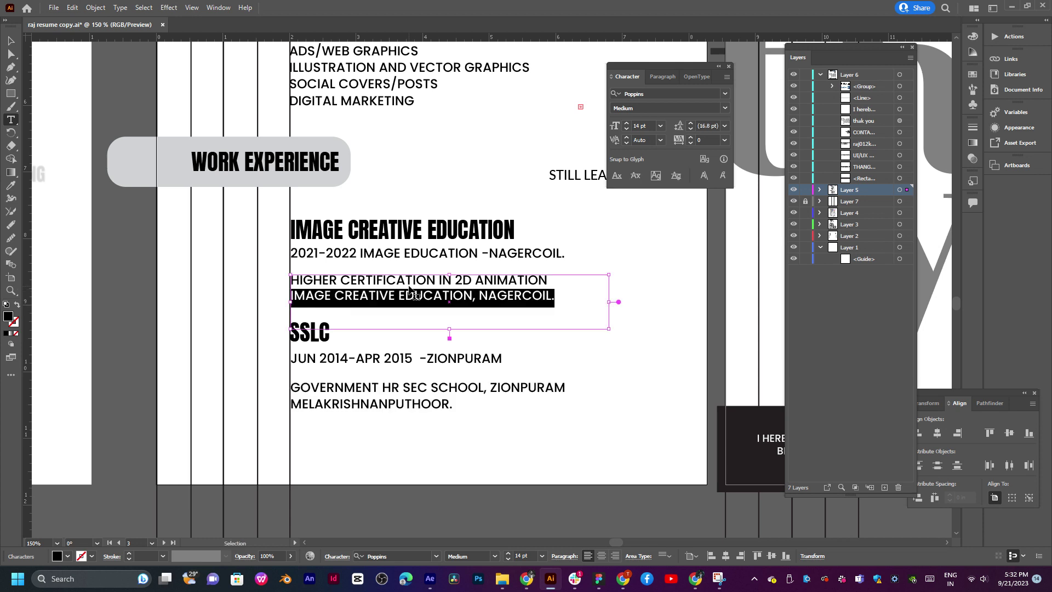
key(ctrl+a)
click(724, 125)
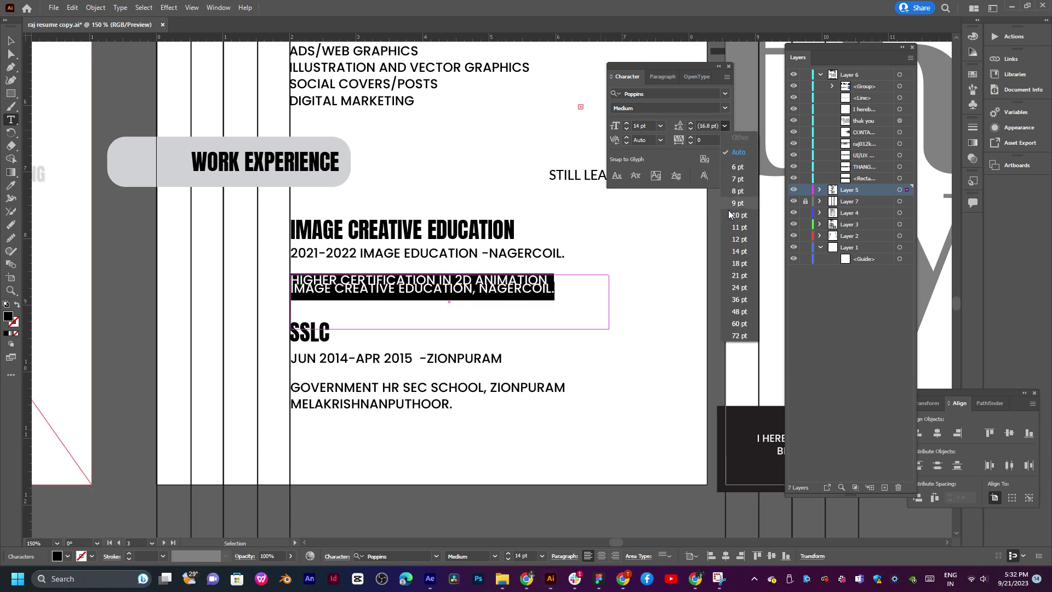
click(734, 272)
key(Escape)
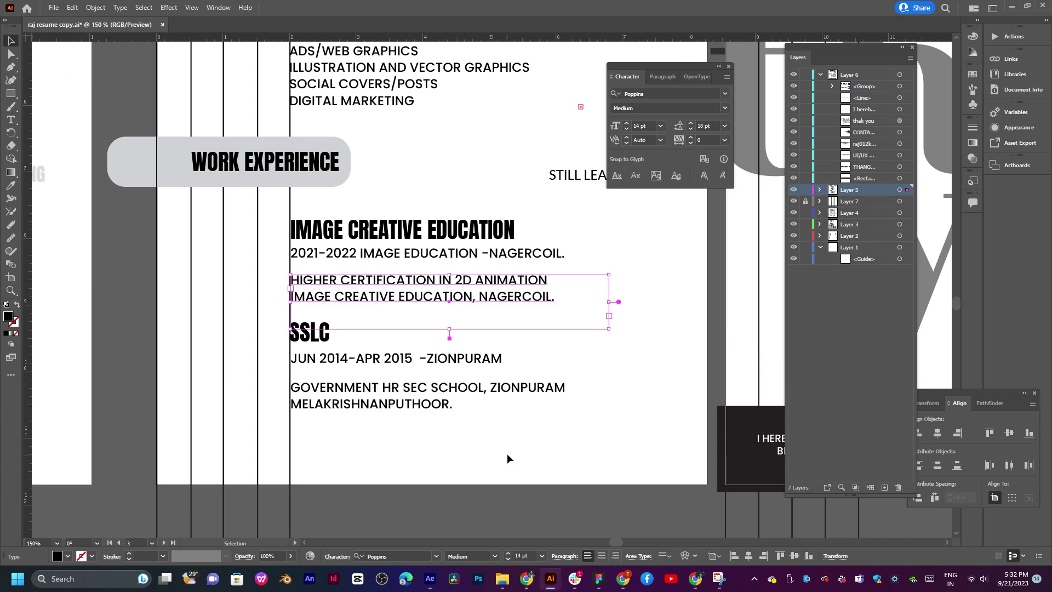
click(509, 441)
Align the SSLC heading, its date line and the GOVERNMENT HR SEC SCHOOL block by their left edges
drag(410, 371, 476, 364)
drag(340, 399, 489, 469)
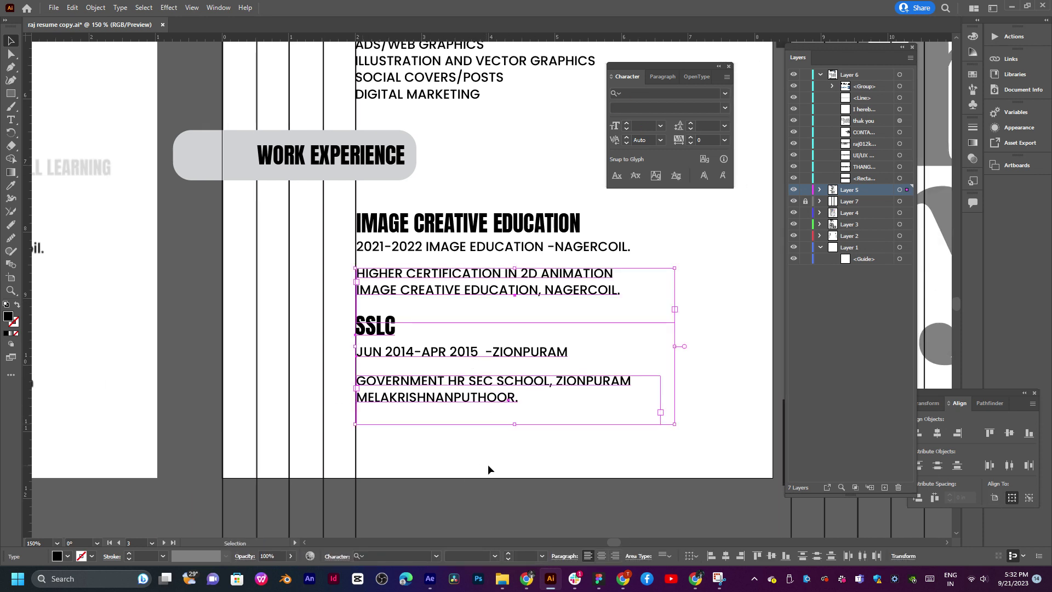
drag(384, 329, 562, 541)
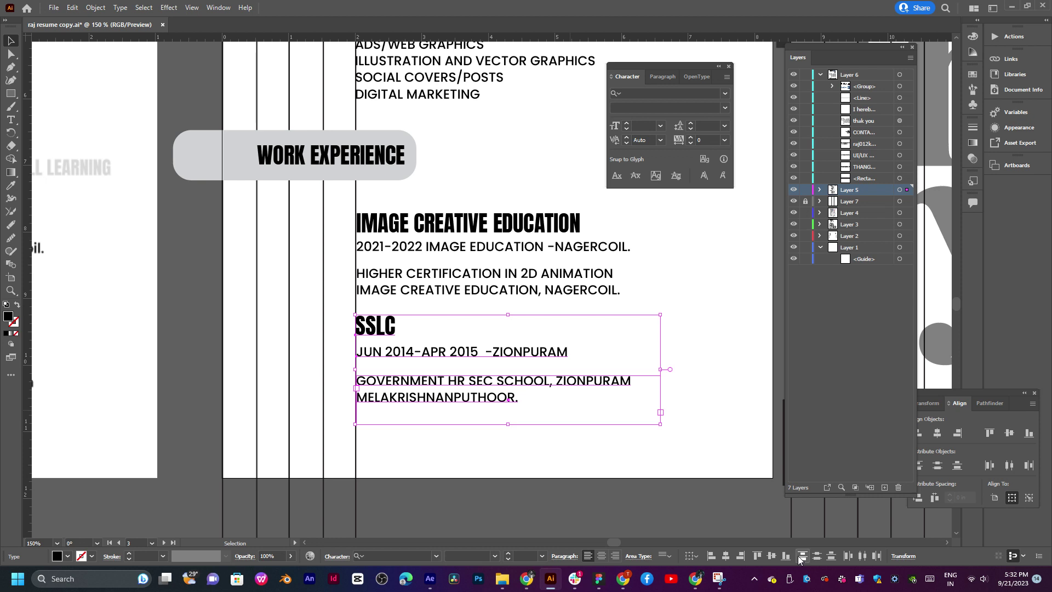
click(710, 556)
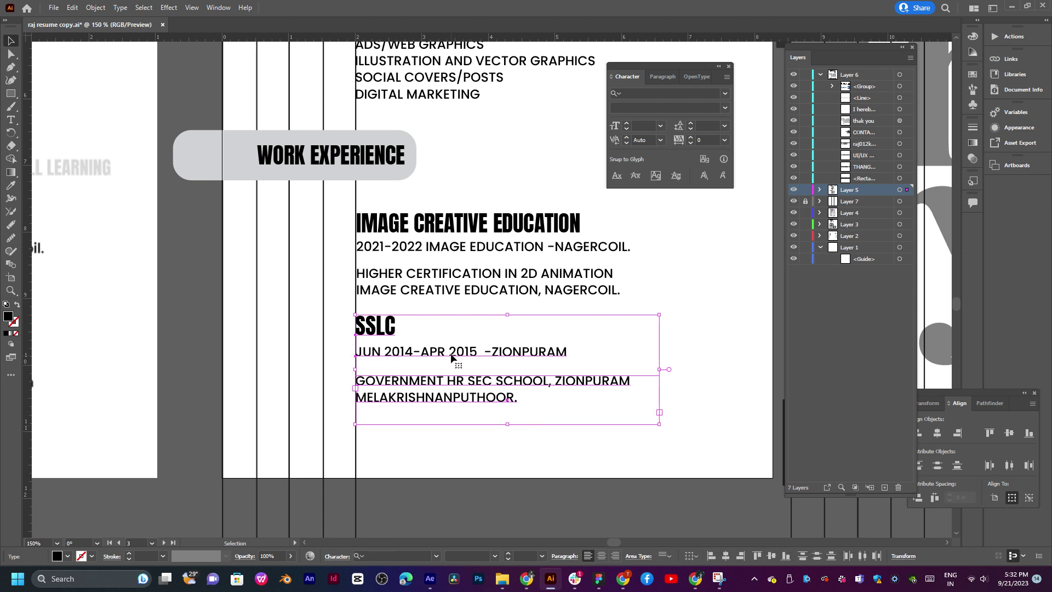
drag(685, 269, 555, 289)
click(630, 298)
scroll(555, 292, down, 3)
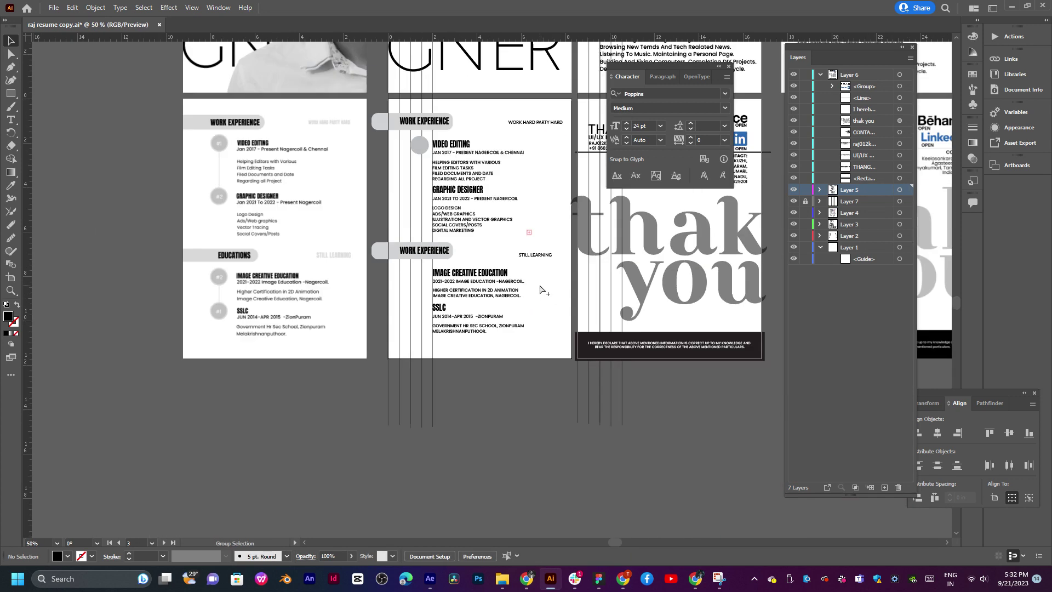
scroll(543, 289, up, 2)
drag(476, 215, 427, 327)
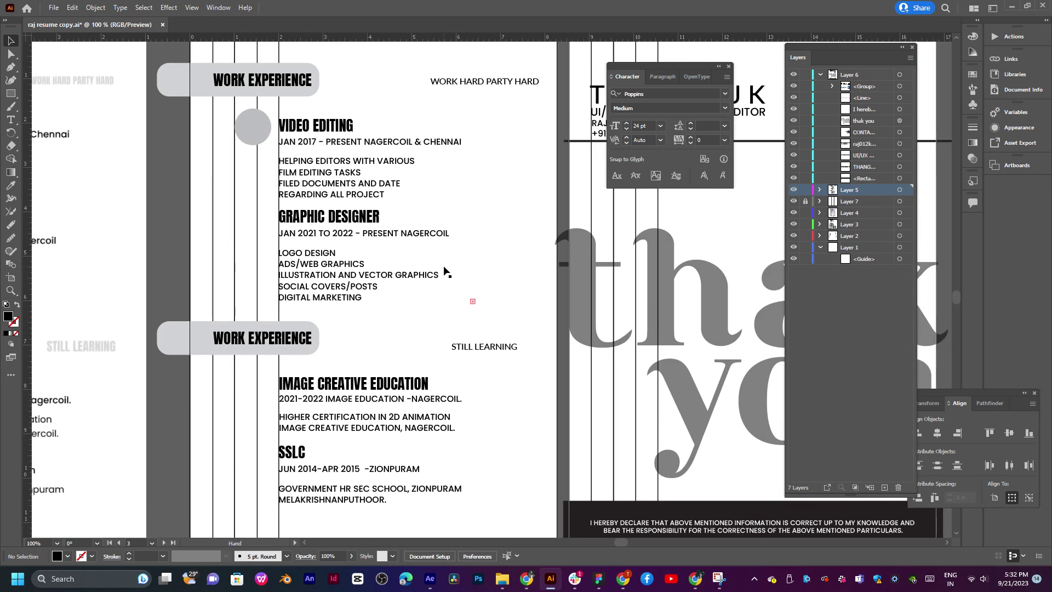
scroll(445, 272, down, 2)
drag(433, 252, 452, 281)
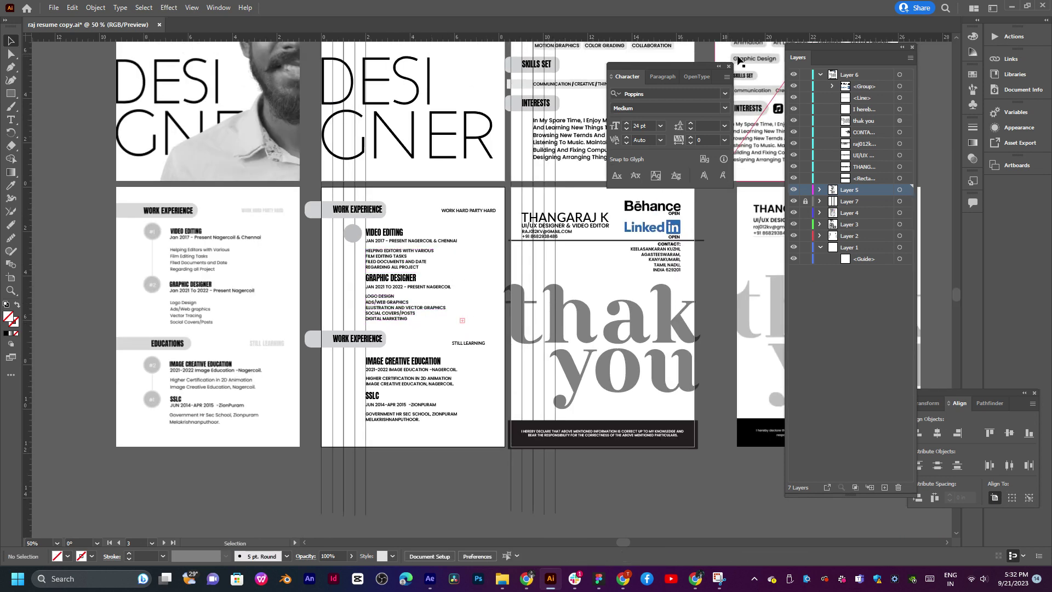
click(1011, 7)
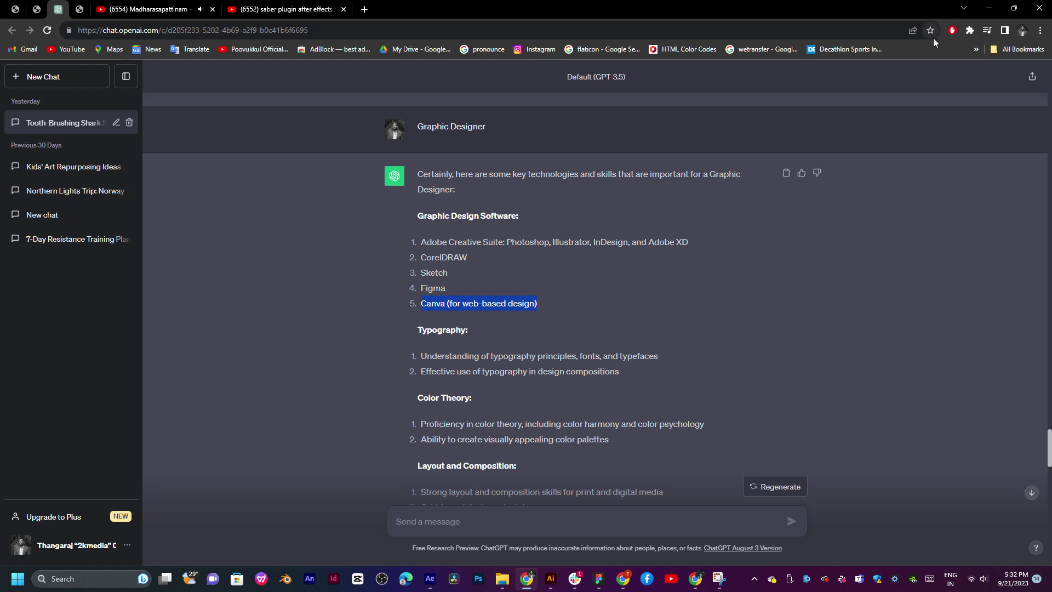
click(985, 10)
right_click(511, 220)
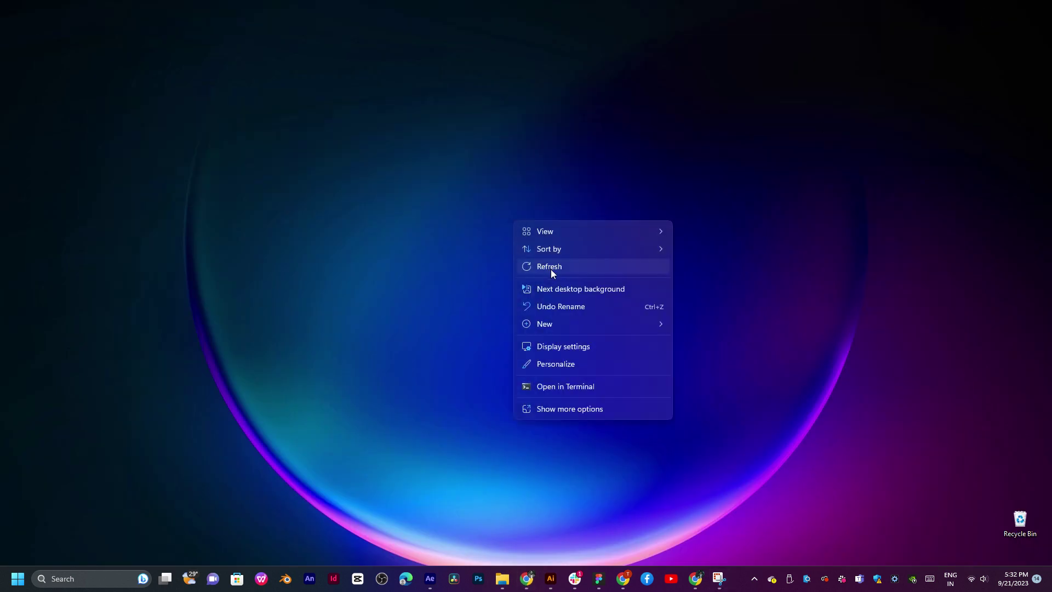
click(551, 269)
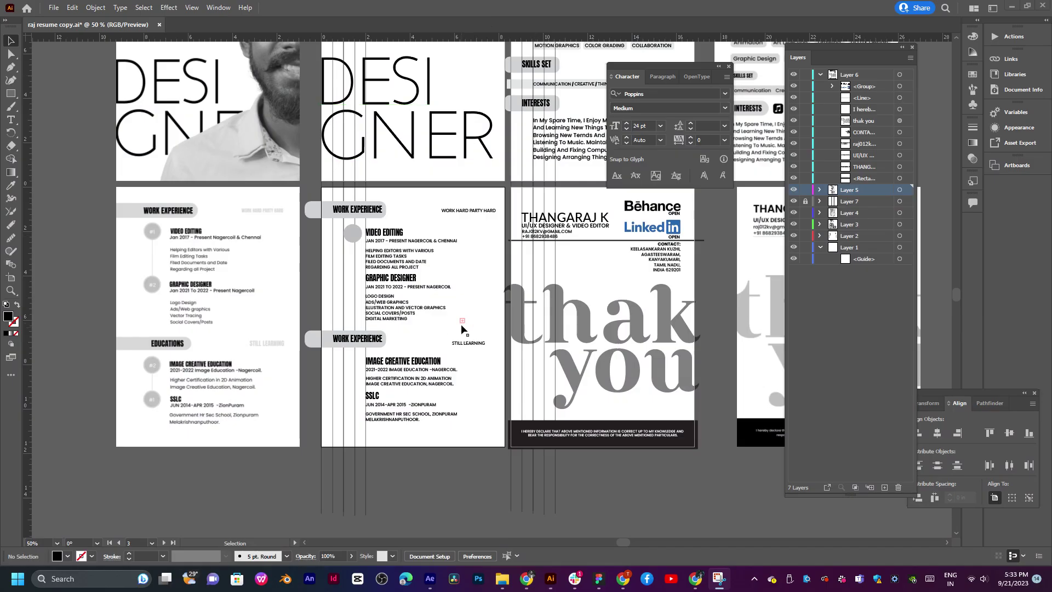
Change the font of the STILL LEARNING tagline beside the second WORK EXPERIENCE banner to Anton Regular
scroll(470, 324, up, 1)
scroll(403, 363, up, 4)
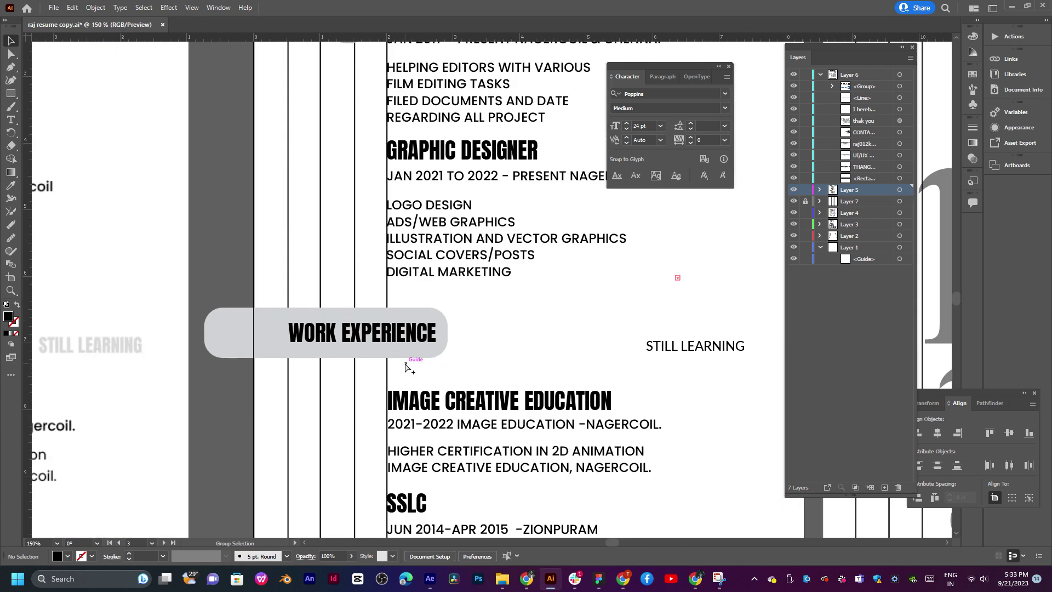
scroll(404, 363, down, 2)
double_click(596, 357)
triple_click(595, 351)
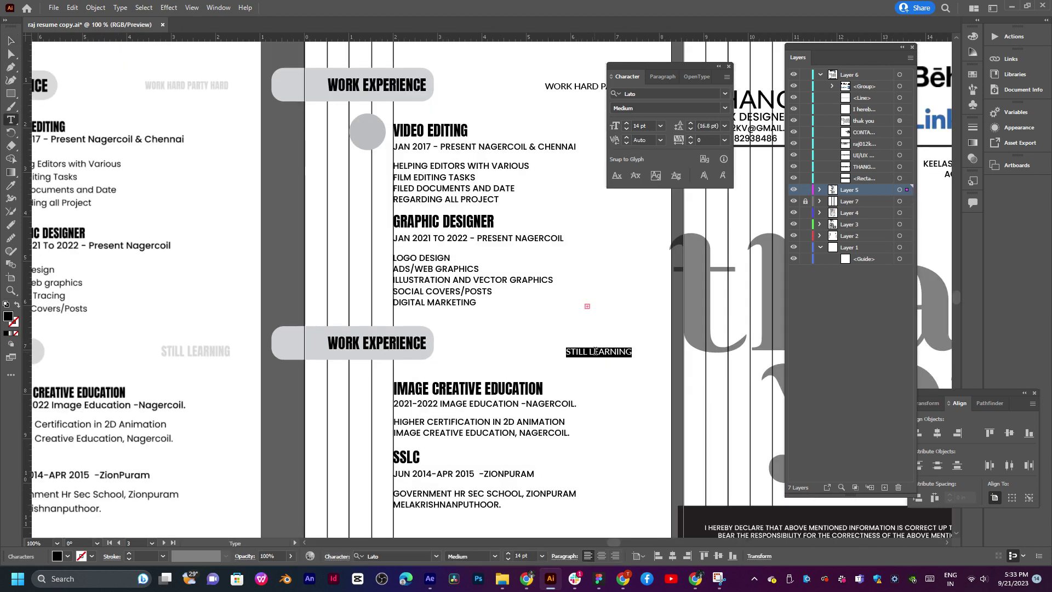
click(725, 94)
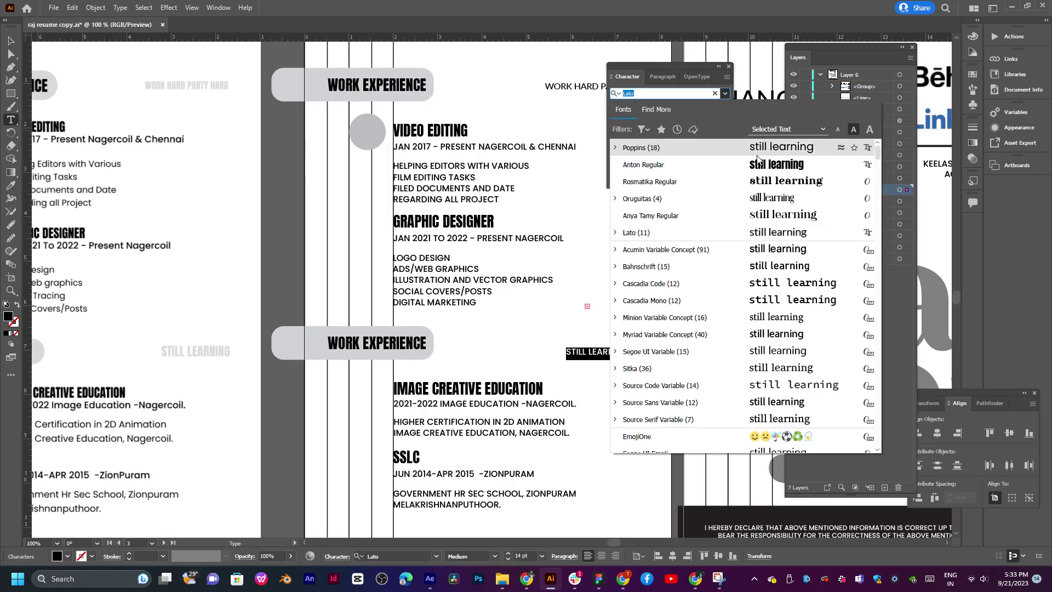
click(758, 163)
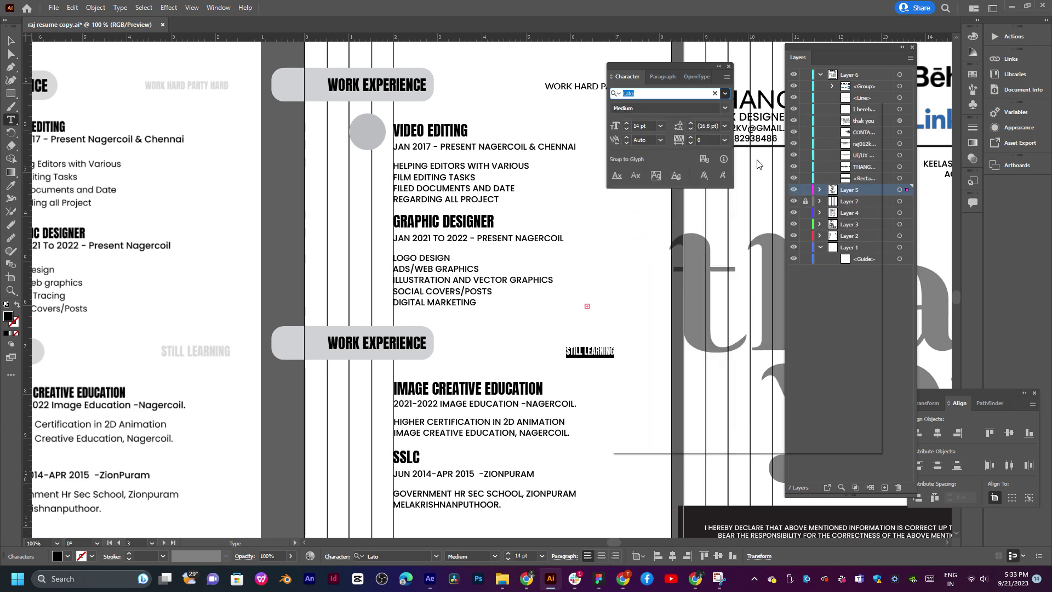
Try the STILL LEARNING tagline at 18 pt and return it to 14 pt
click(661, 126)
click(678, 248)
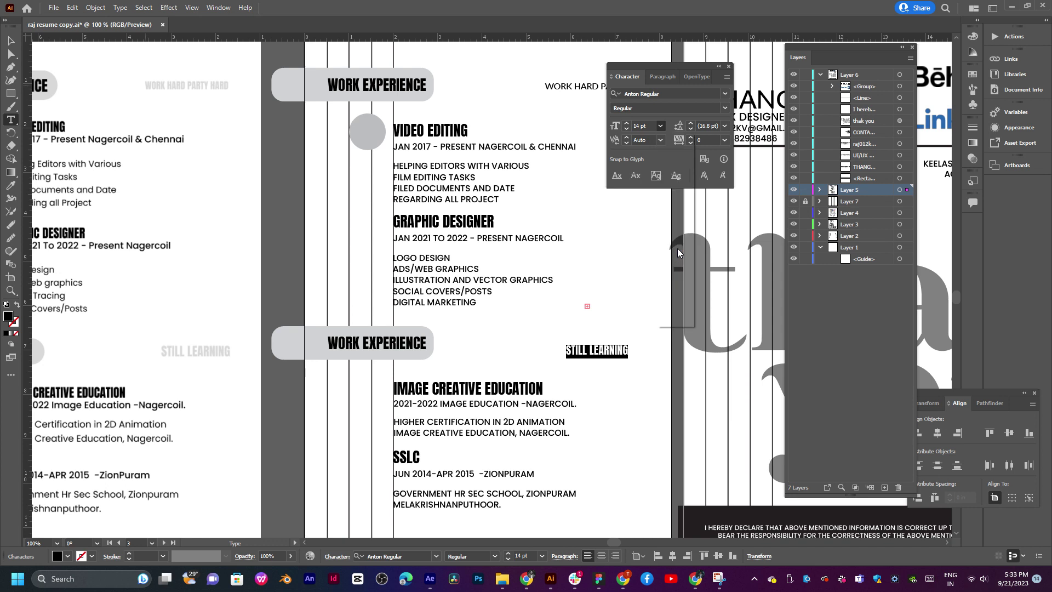
click(661, 125)
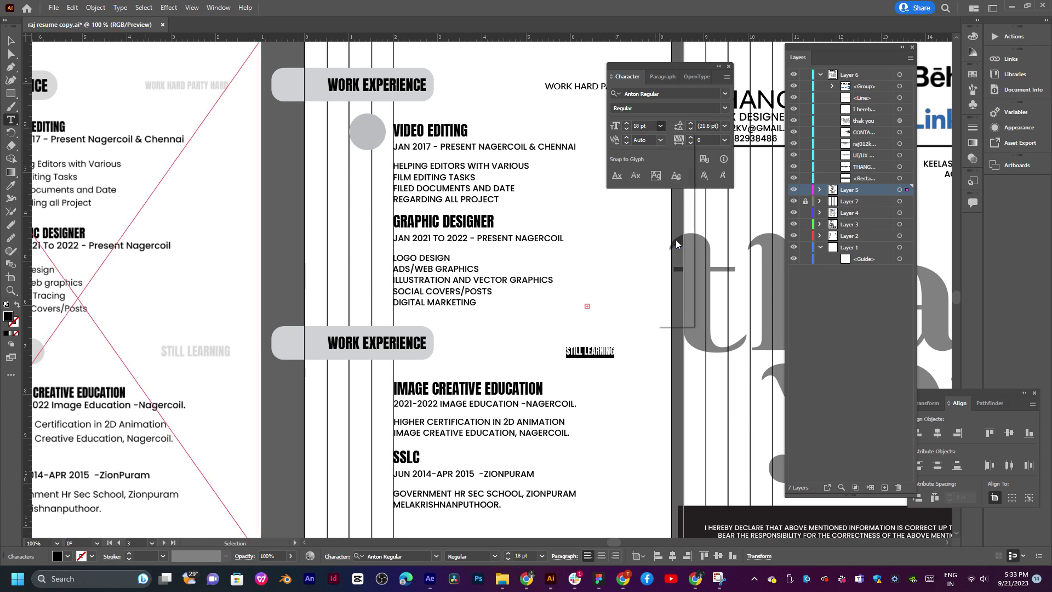
click(675, 239)
Move the STILL LEARNING tagline about 0.7 in toward the page's right edge, level with the second WORK EXPERIENCE banner
click(9, 43)
scroll(603, 351, left, 2)
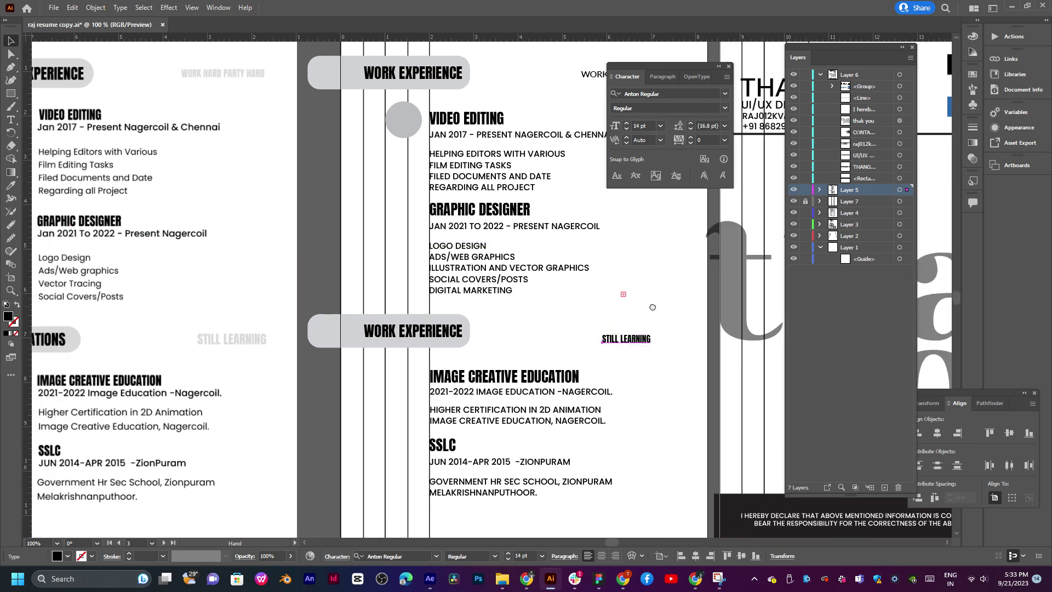
drag(643, 342, 672, 335)
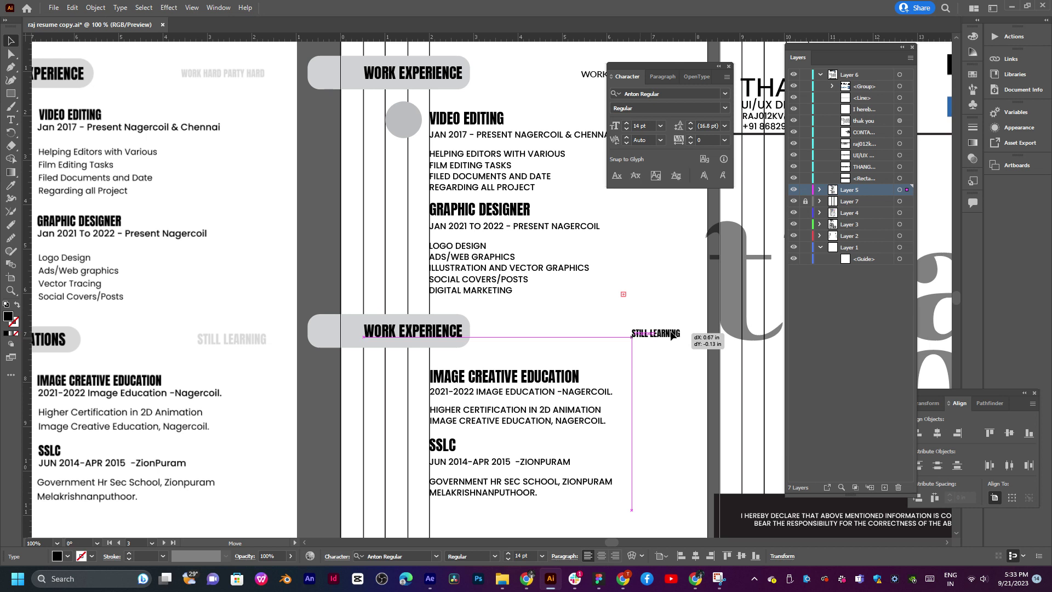
drag(671, 335, 673, 338)
Change the font of the WORK HARD PARTY HARD tagline to Anton Regular
drag(673, 301, 609, 371)
drag(634, 297, 617, 353)
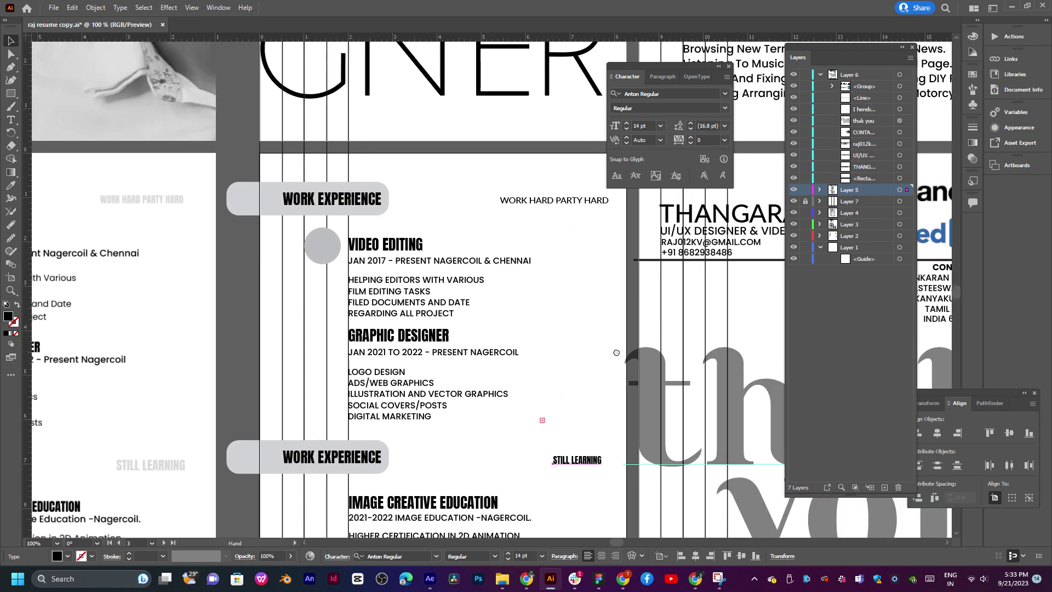
click(559, 200)
click(560, 200)
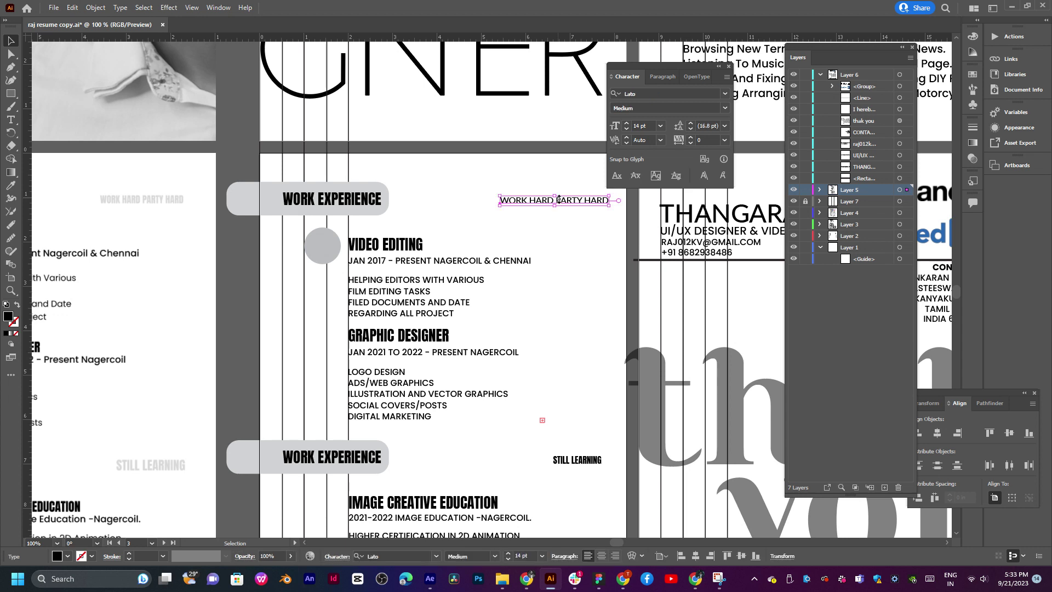
key(t)
triple_click(560, 201)
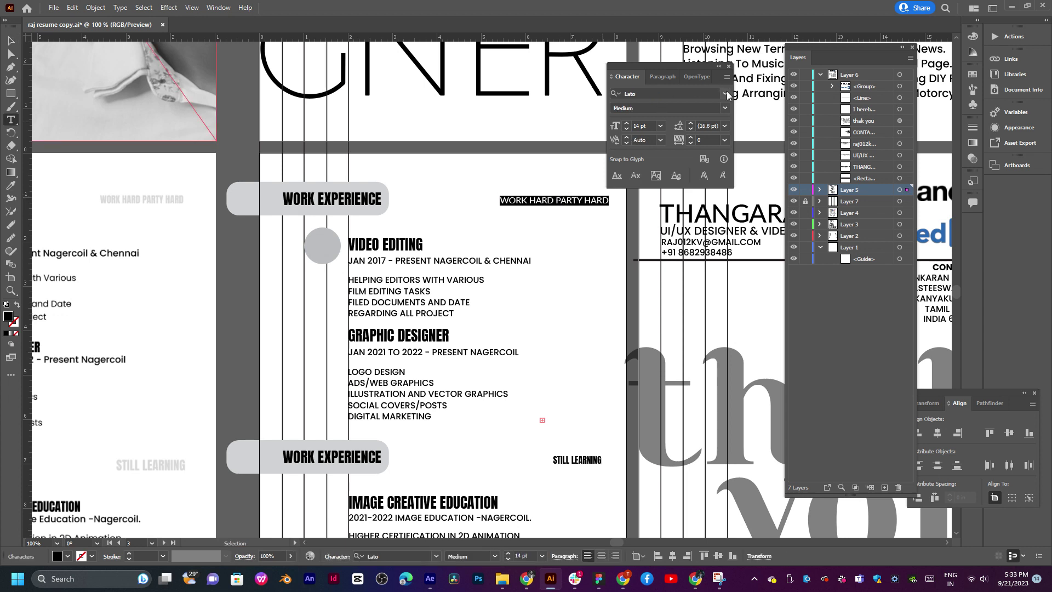
click(727, 95)
click(728, 165)
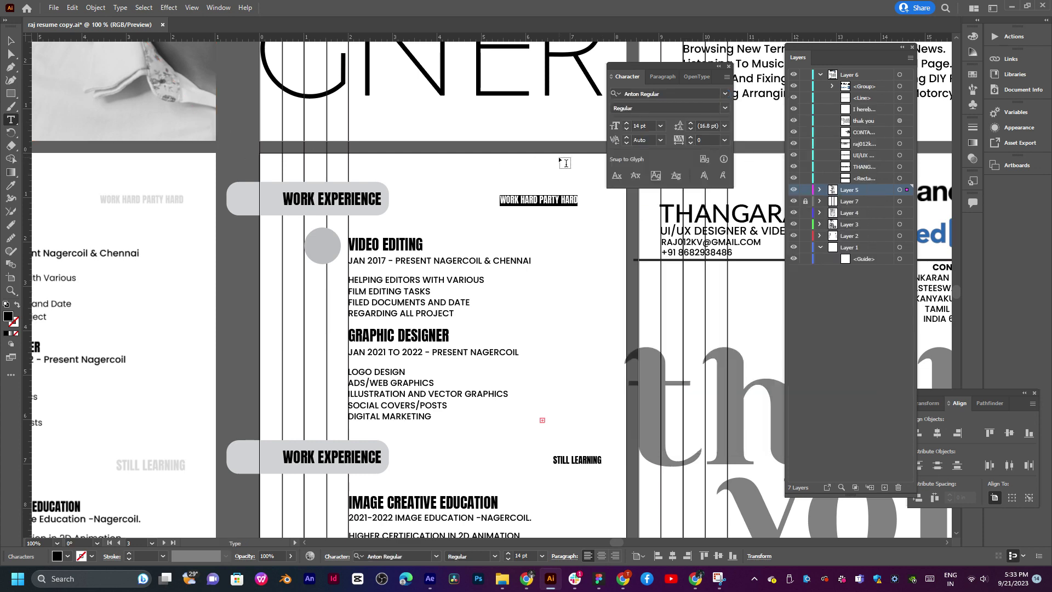
Move the WORK HARD PARTY HARD tagline about 0.58 in to the right and align it with STILL LEARNING by their right edges
click(11, 41)
drag(550, 203, 574, 202)
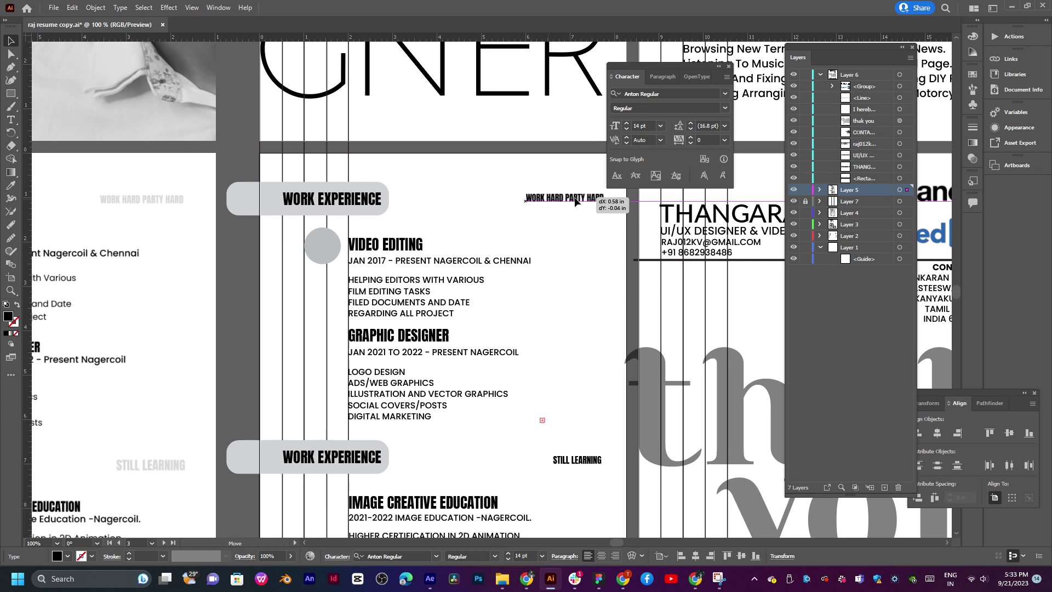
shift+click(584, 465)
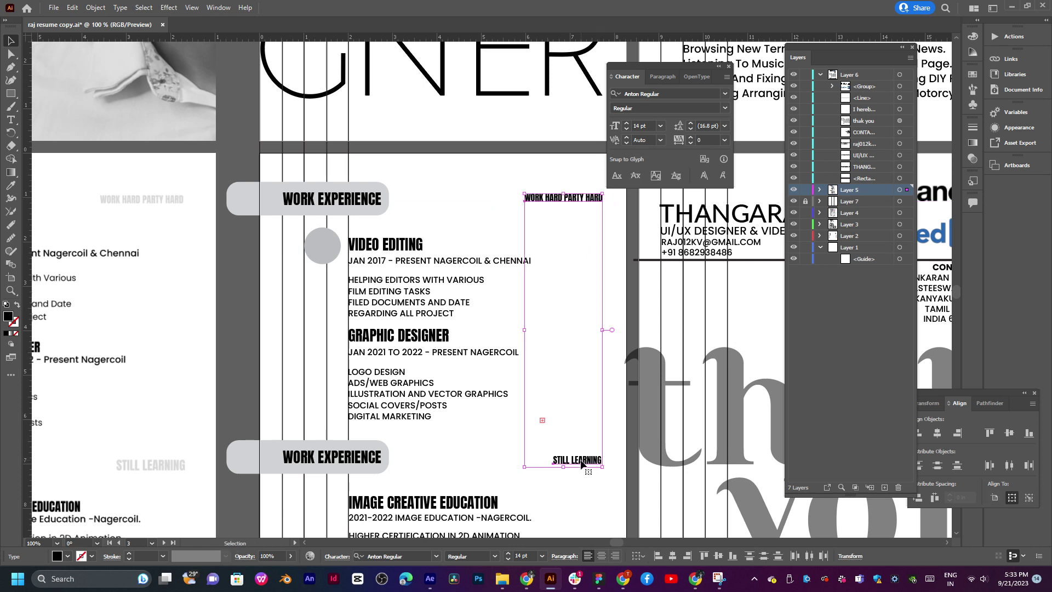
click(693, 557)
click(631, 285)
key(ctrl+minus)
key(ctrl+minus)
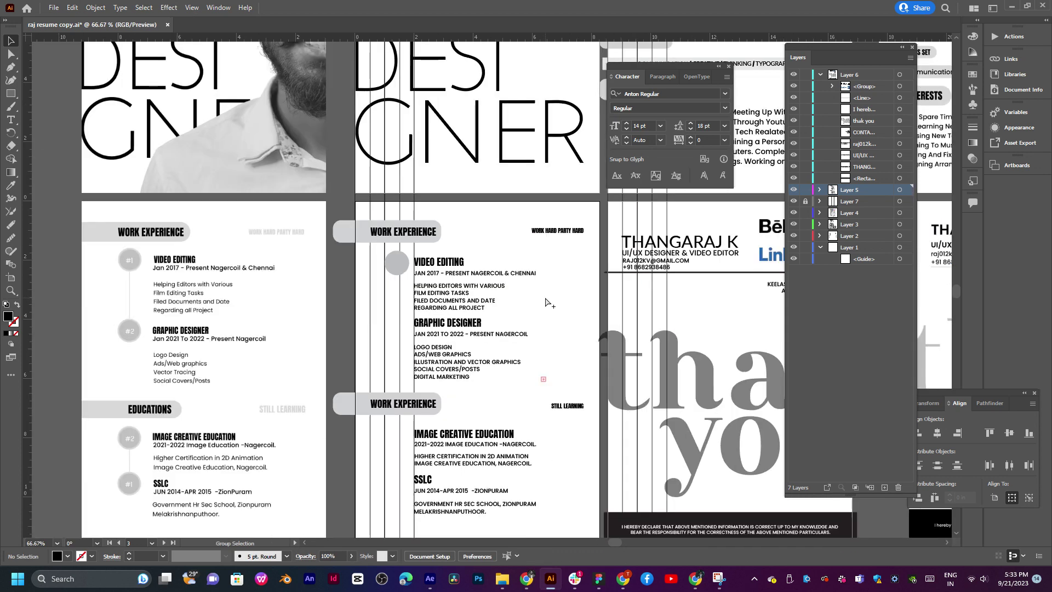
key(ctrl+plus)
key(ctrl+plus)
click(557, 203)
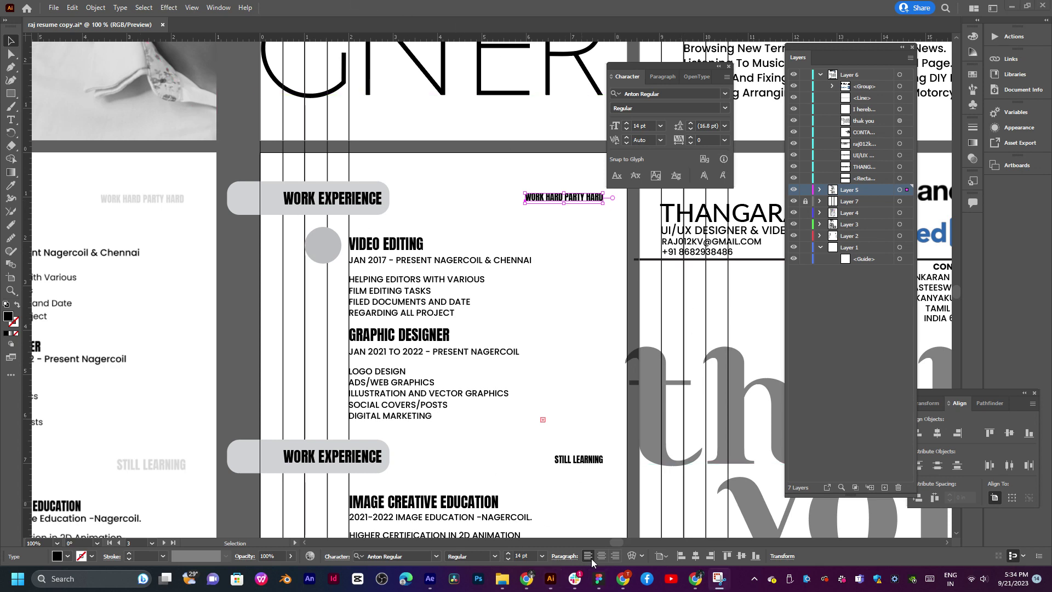
click(527, 579)
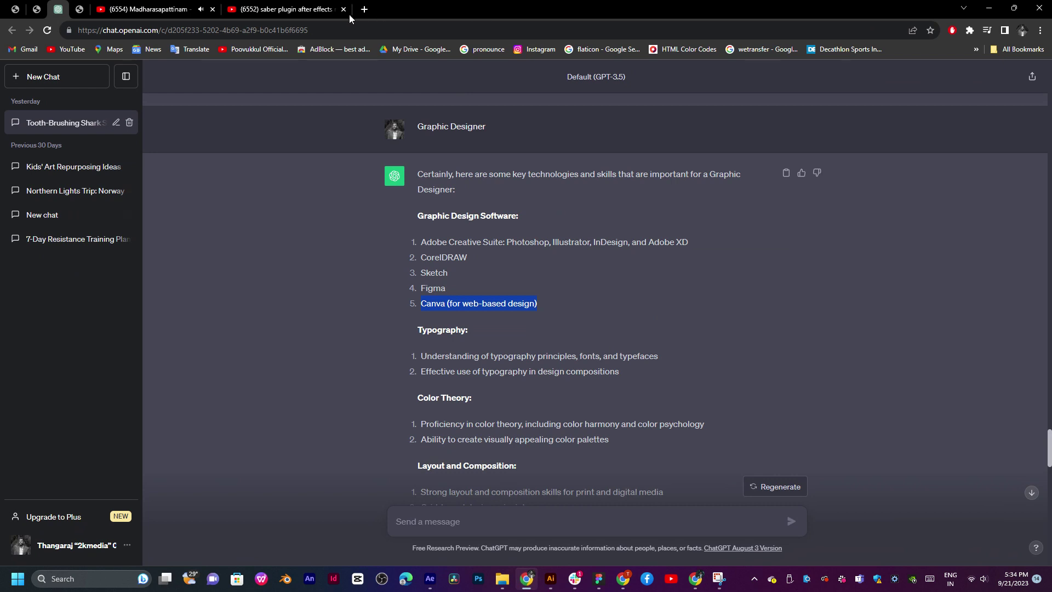
click(364, 8)
click(465, 352)
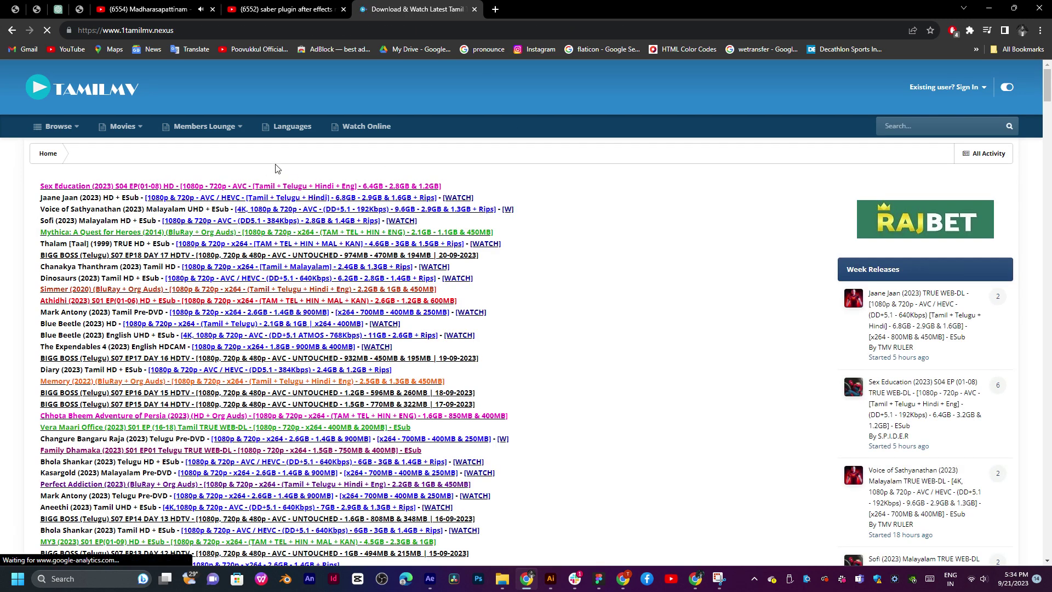
drag(417, 10, 468, 80)
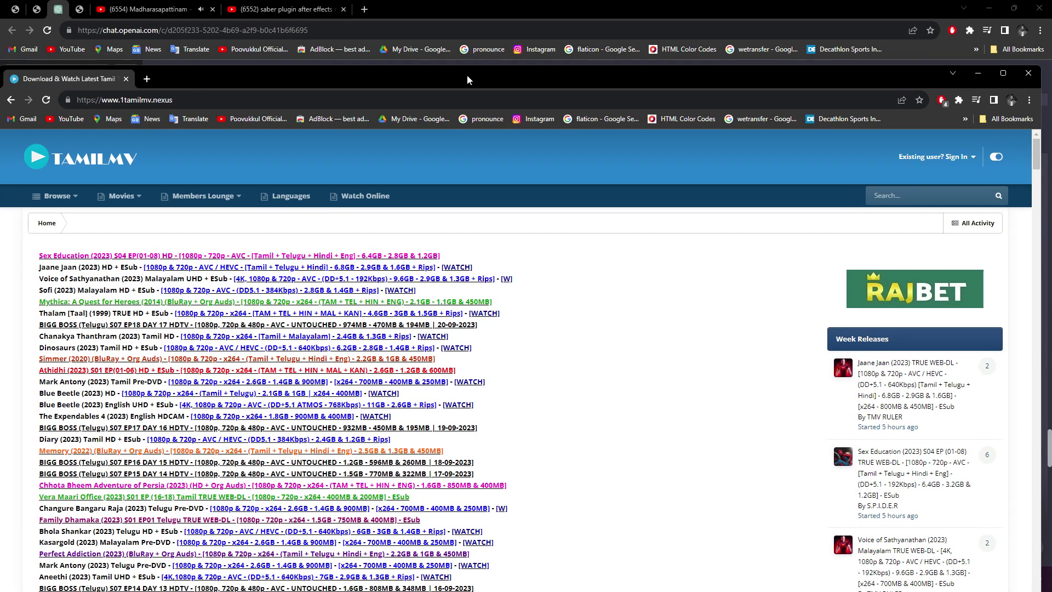
click(1028, 73)
click(989, 8)
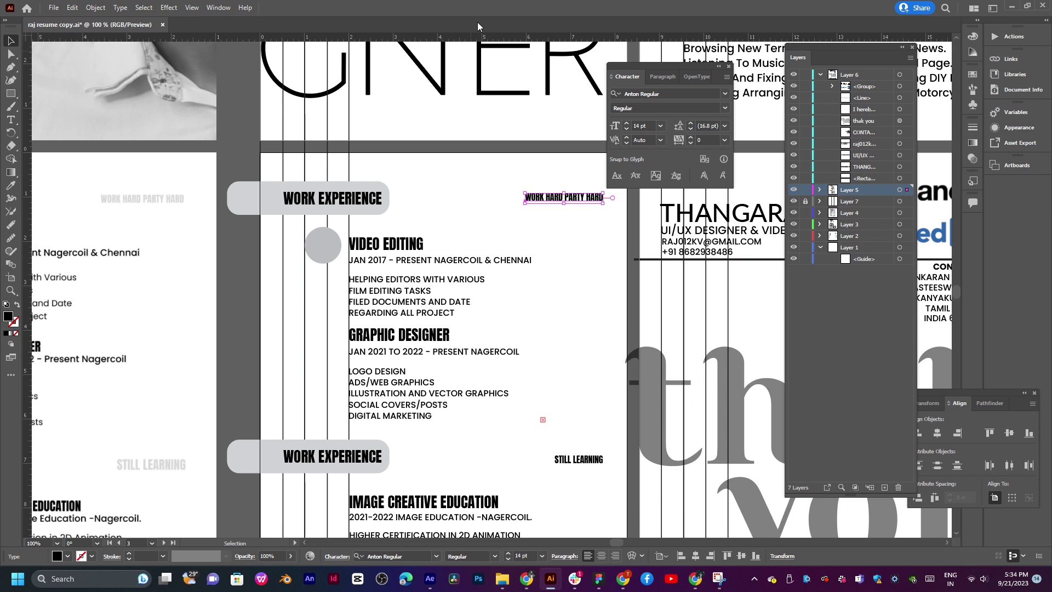
Switch to File Explorer and open New folder inside the 01 subfolder of the raj folder on drive D
mouse_move(502, 579)
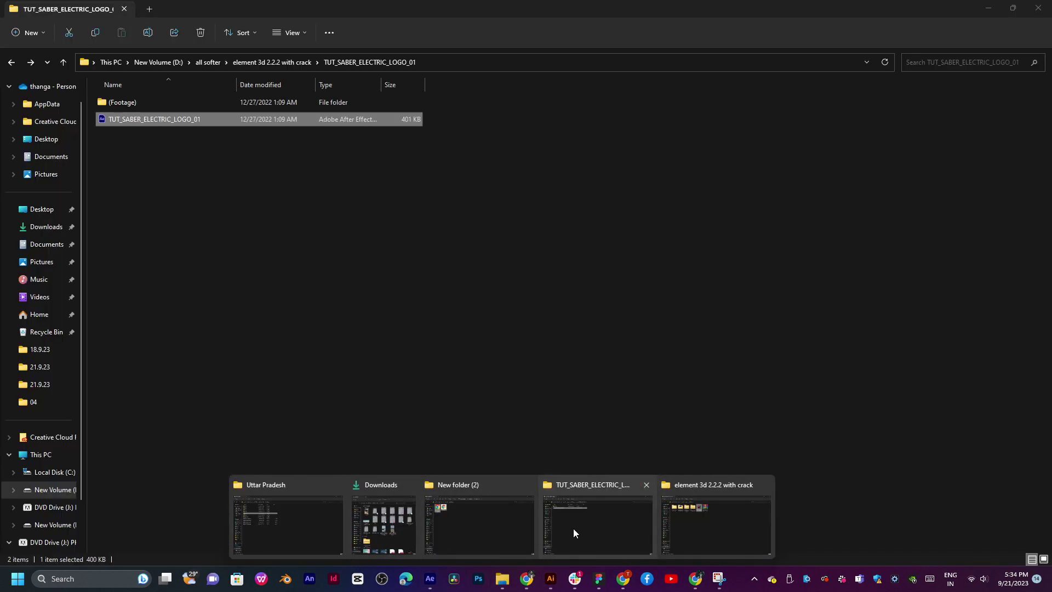
click(486, 527)
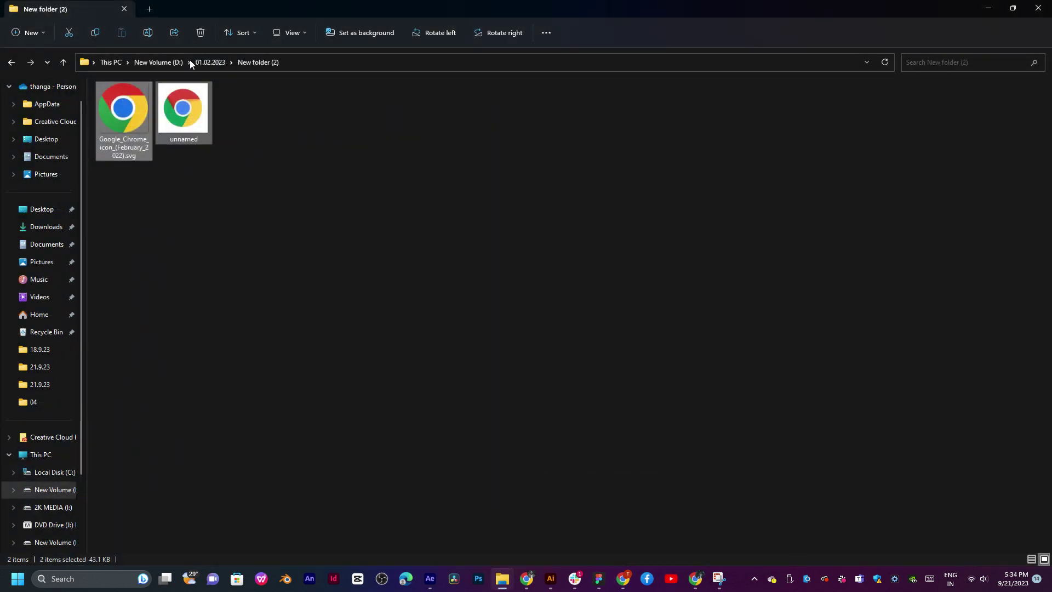
click(149, 62)
double_click(373, 212)
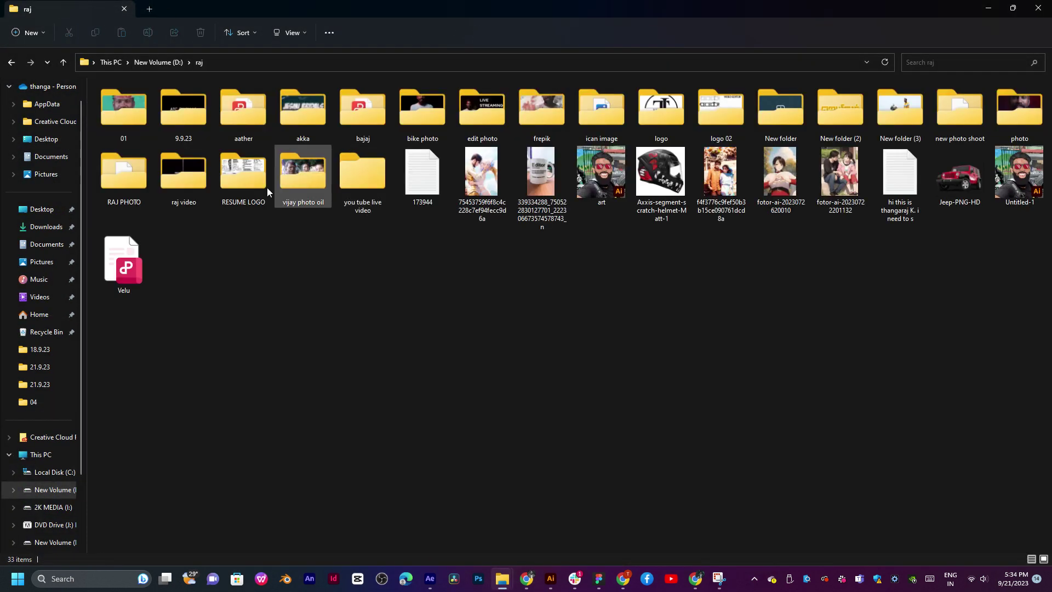
double_click(141, 117)
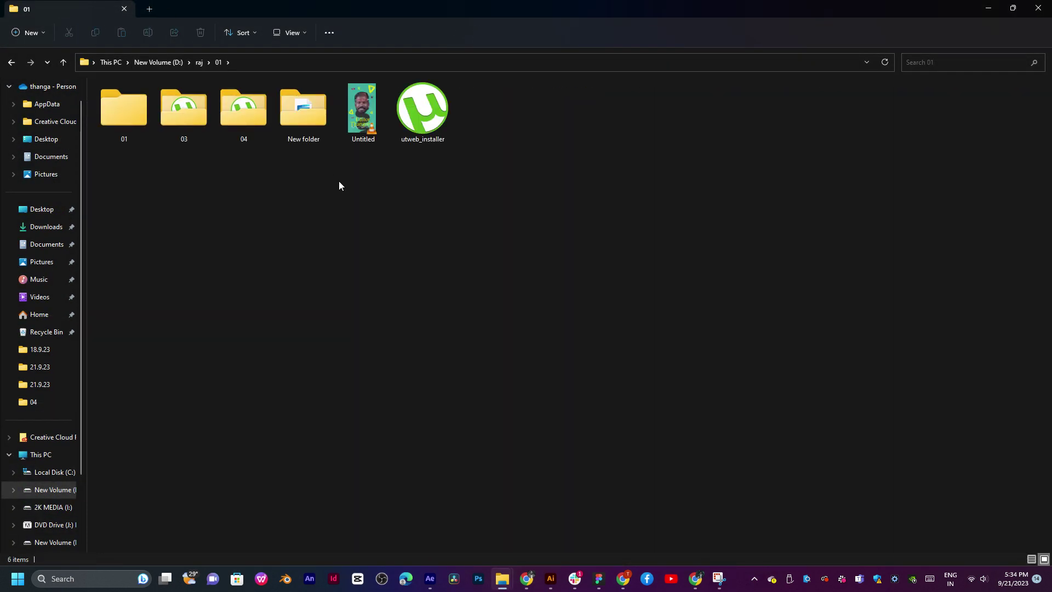
double_click(304, 120)
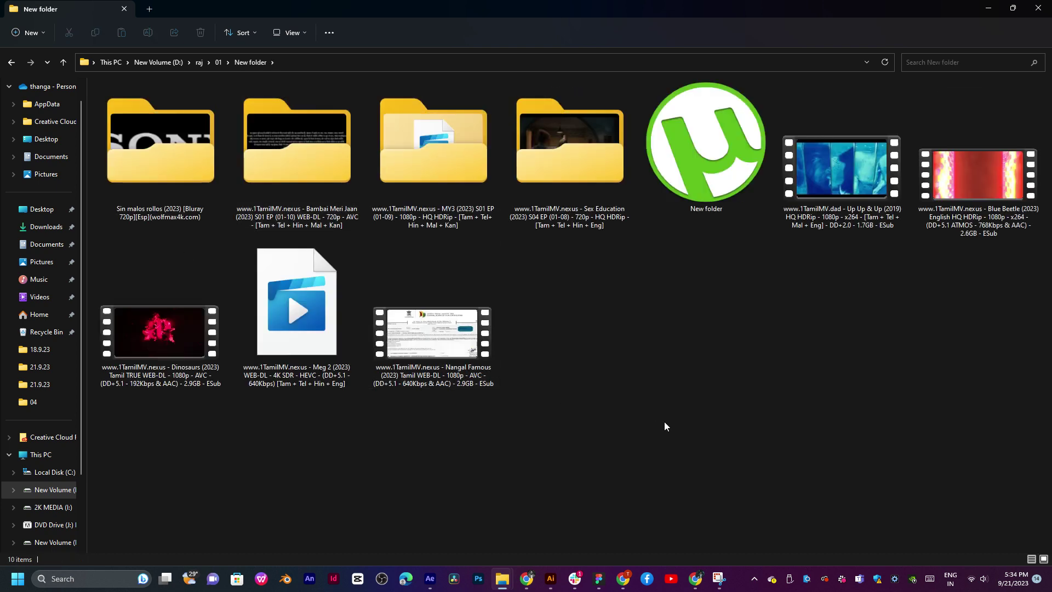
Play the Blue Beetle (2023) video and skip to several points along its timeline
double_click(985, 186)
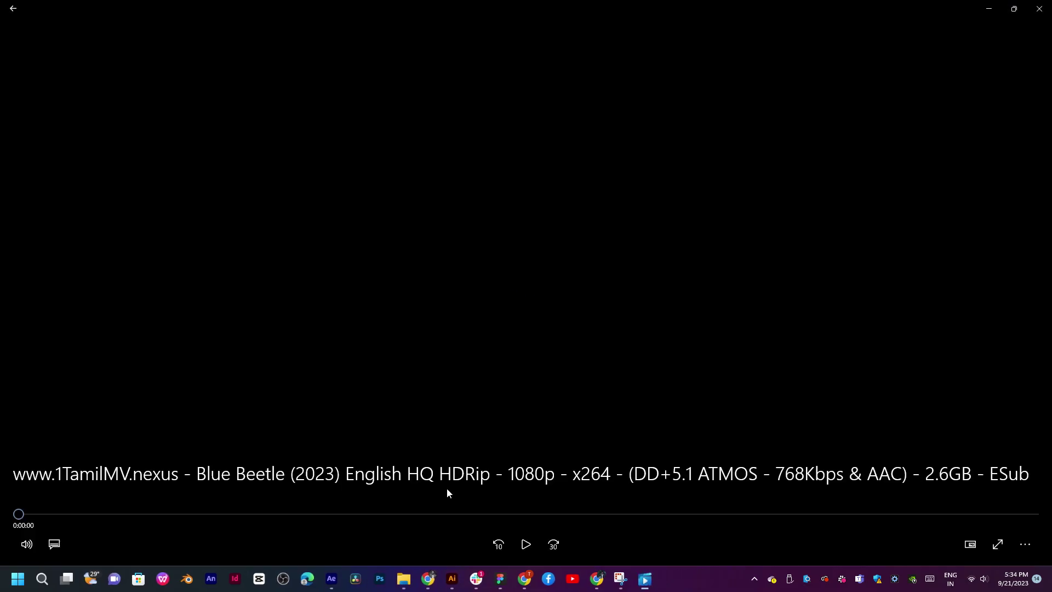
drag(341, 531, 914, 539)
drag(904, 537, 737, 539)
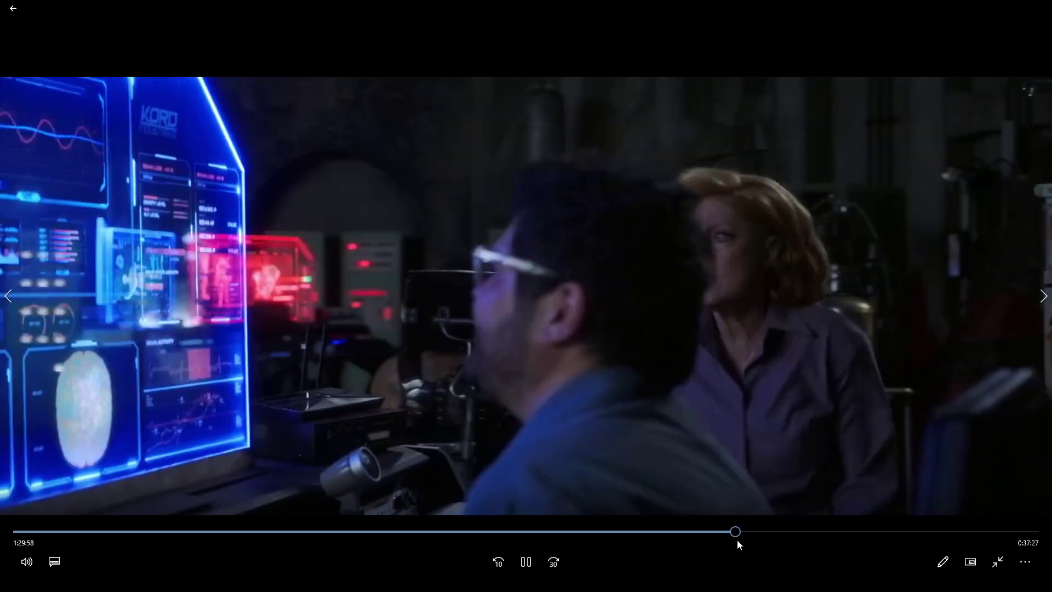
click(615, 530)
drag(625, 537, 403, 530)
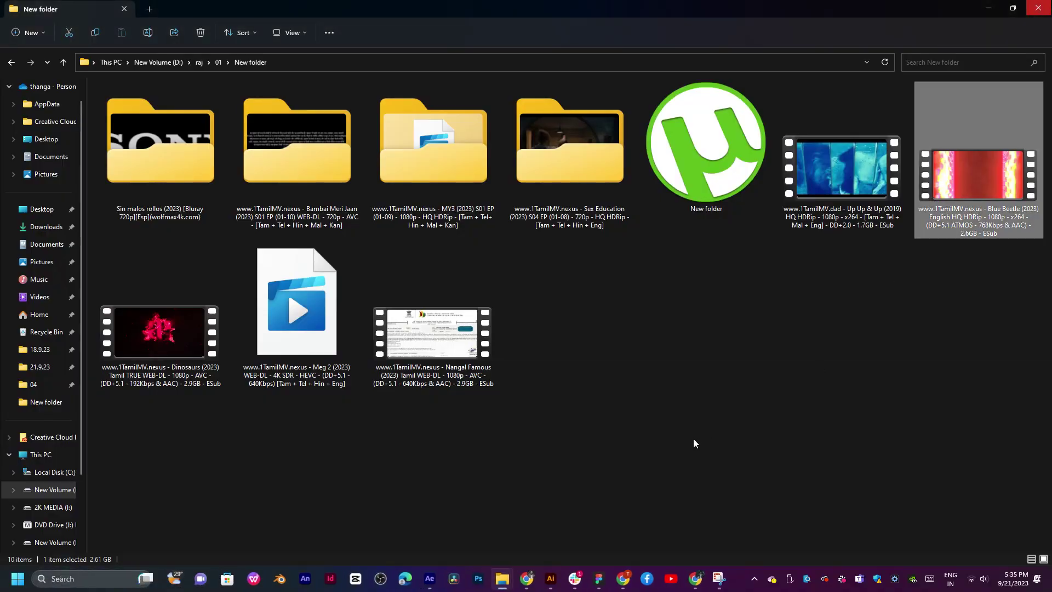
click(694, 442)
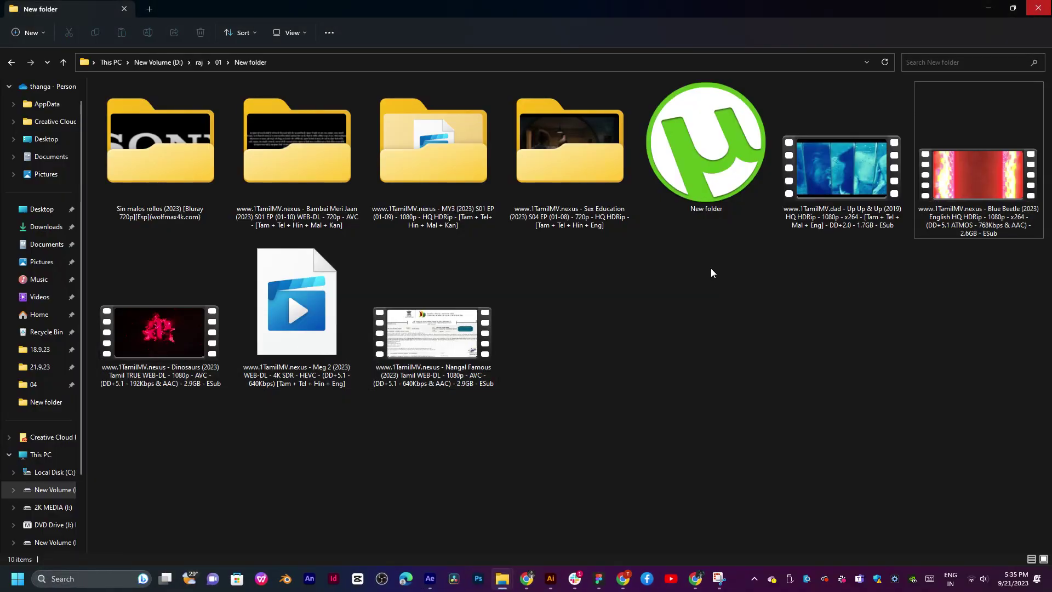
click(178, 161)
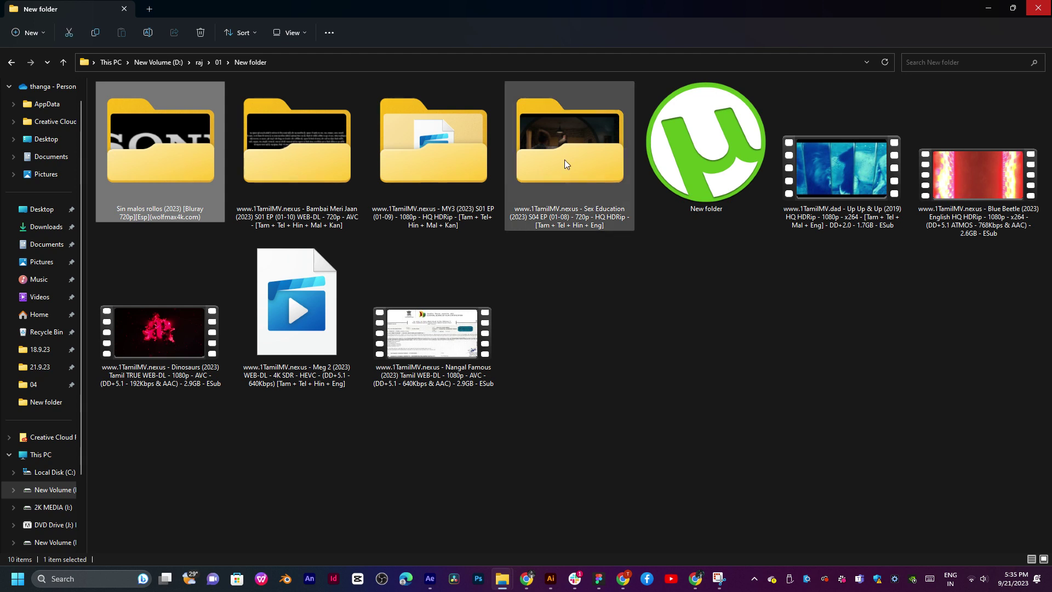
Look inside the Sin malos rollos, Bambai Meri Jaan and MY3 folders, returning to New folder after each
double_click(162, 149)
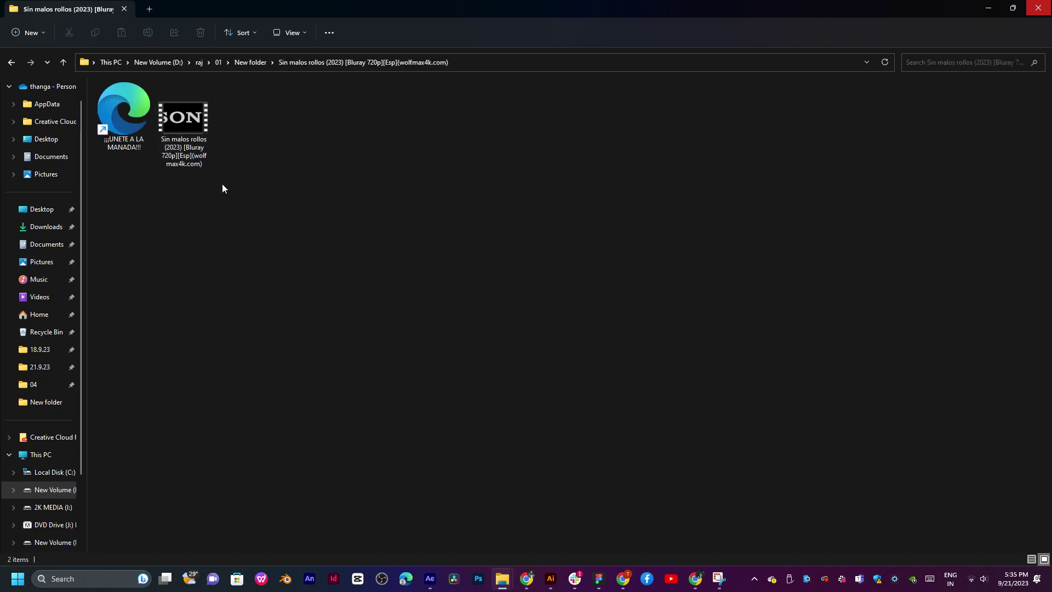
click(195, 132)
click(369, 242)
key(alt+Left)
double_click(312, 141)
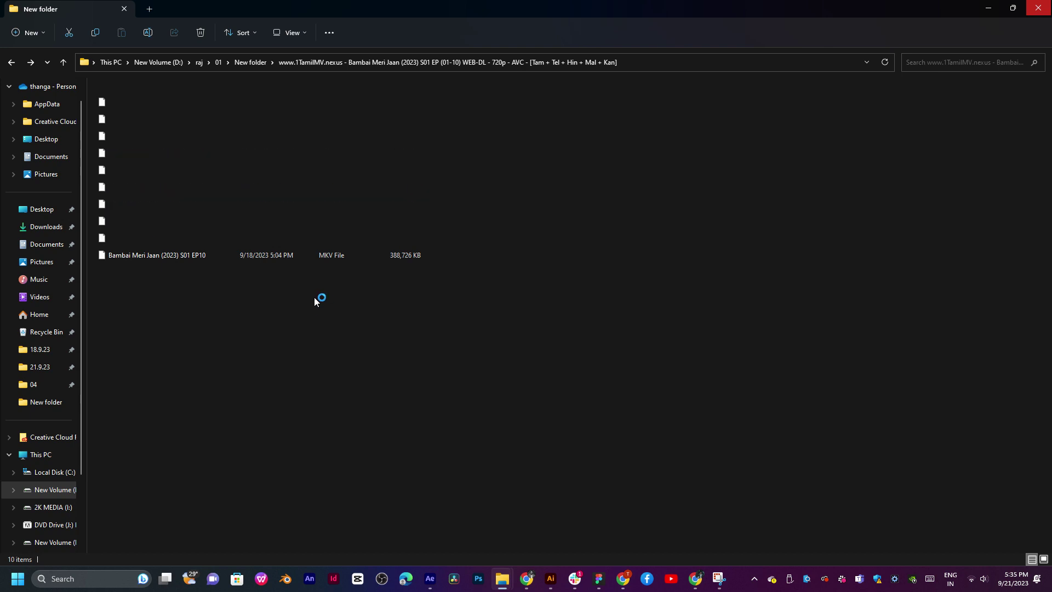
key(alt+Left)
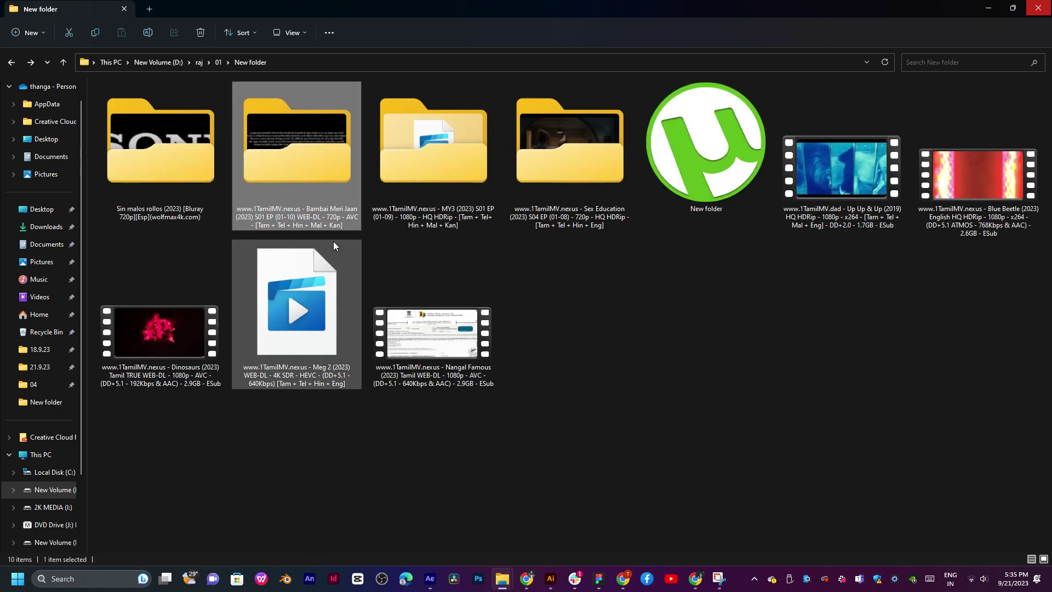
double_click(406, 159)
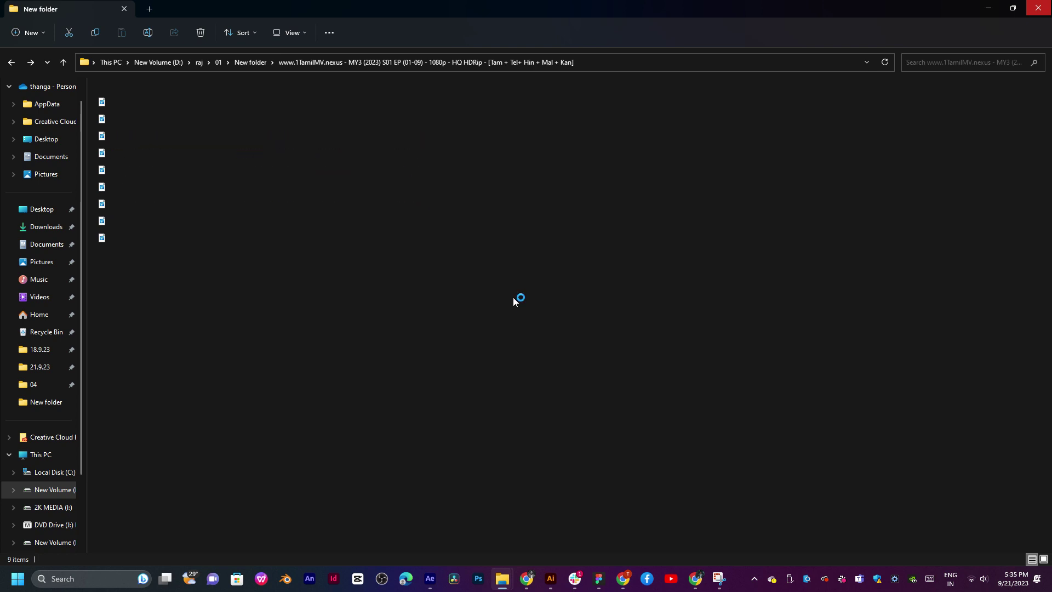
key(alt+Left)
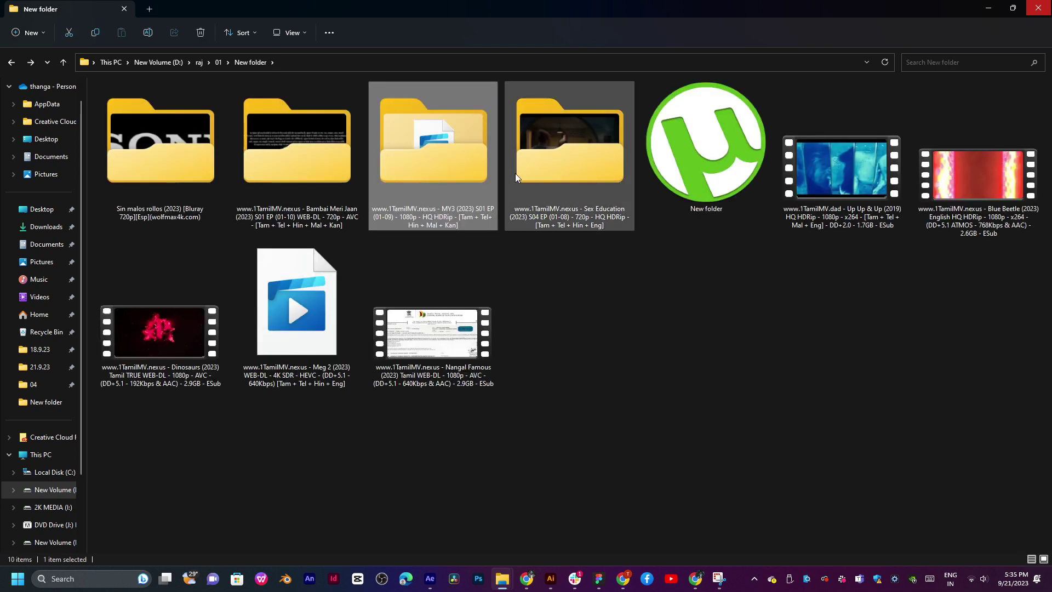
Check the combined size of the MY3 and Sex Education folders with the Nangal Famous, Meg 2 and Dinosaurs videos
ctrl+click(574, 156)
ctrl+click(453, 343)
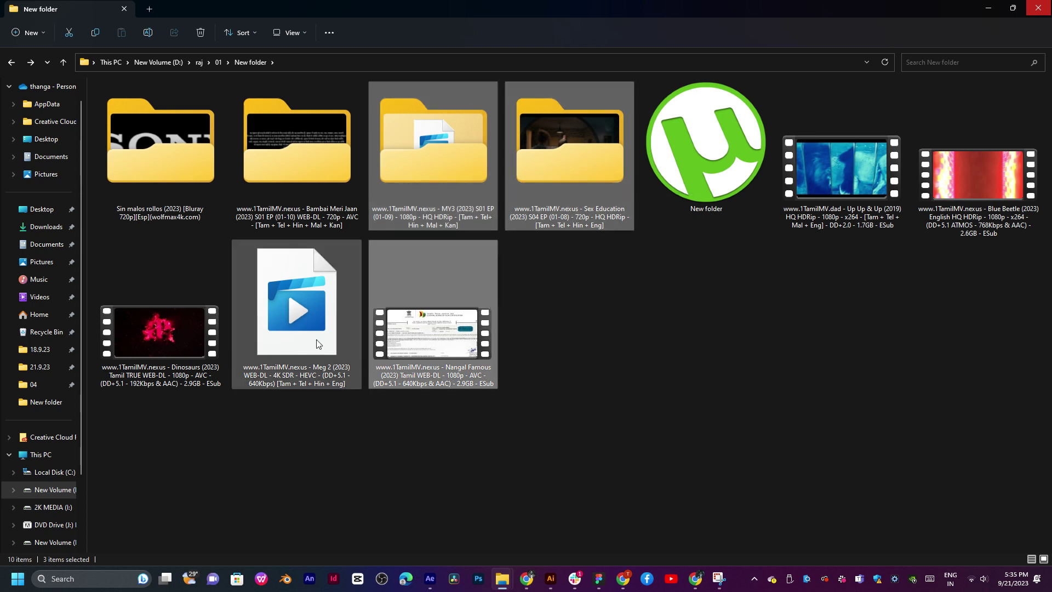
ctrl+click(318, 343)
ctrl+click(189, 352)
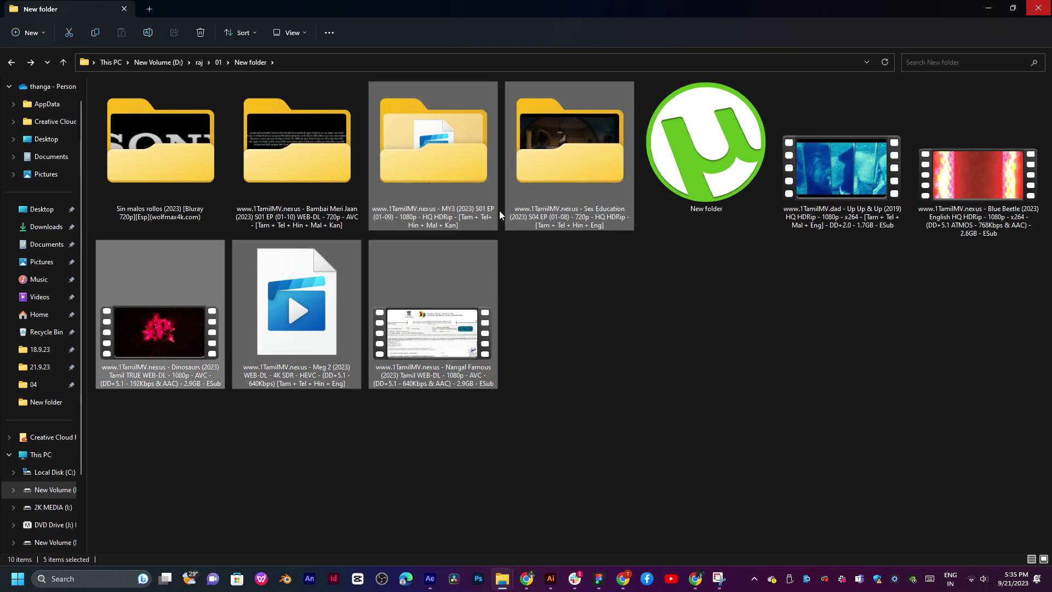
key(alt+Return)
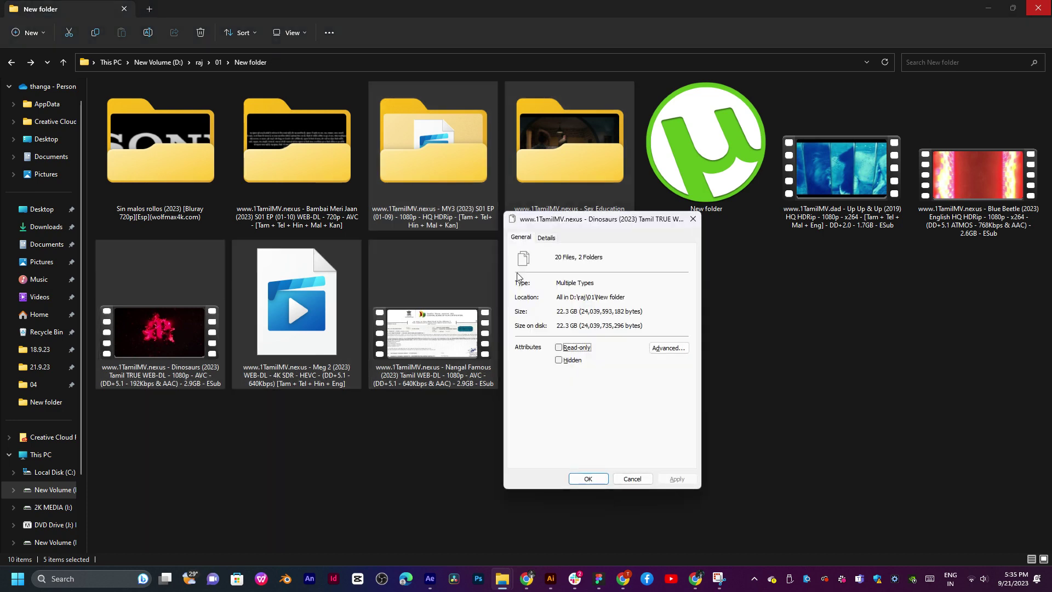
click(633, 478)
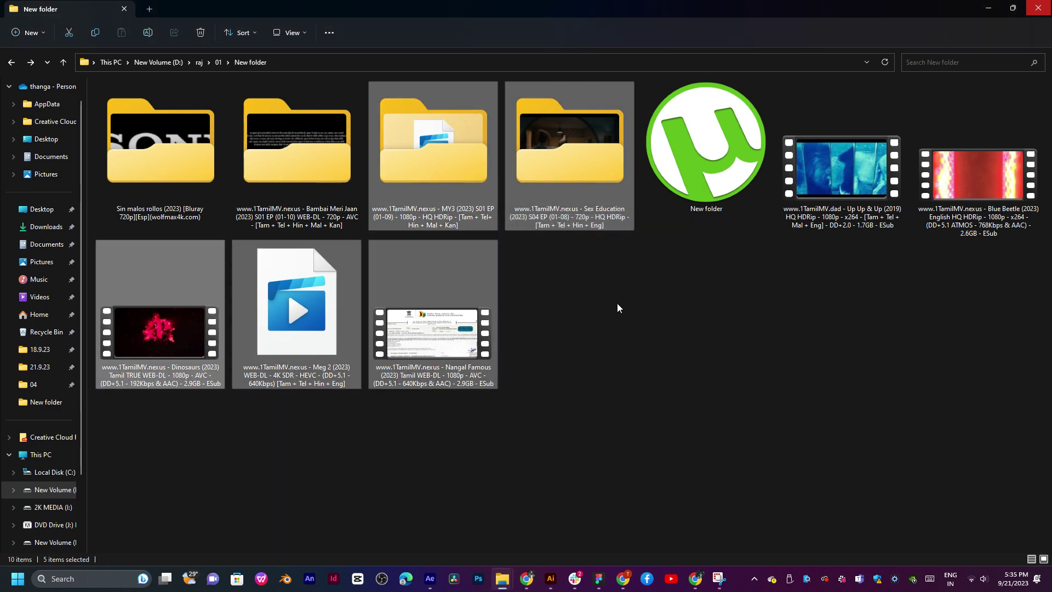
click(617, 308)
Switch to Slack, read the unread direct message, and return to File Explorer
click(559, 527)
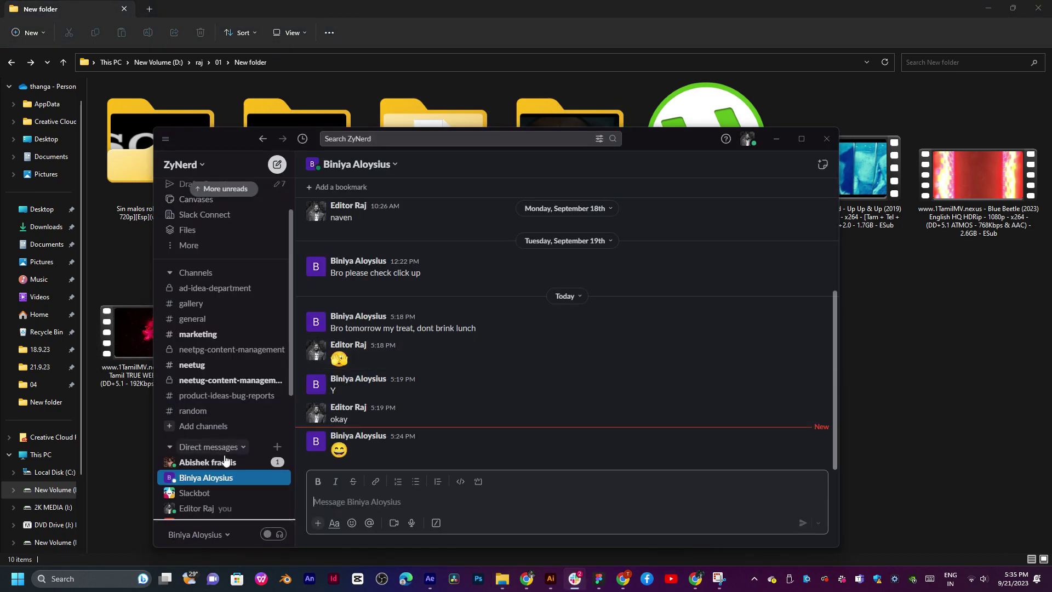
click(234, 463)
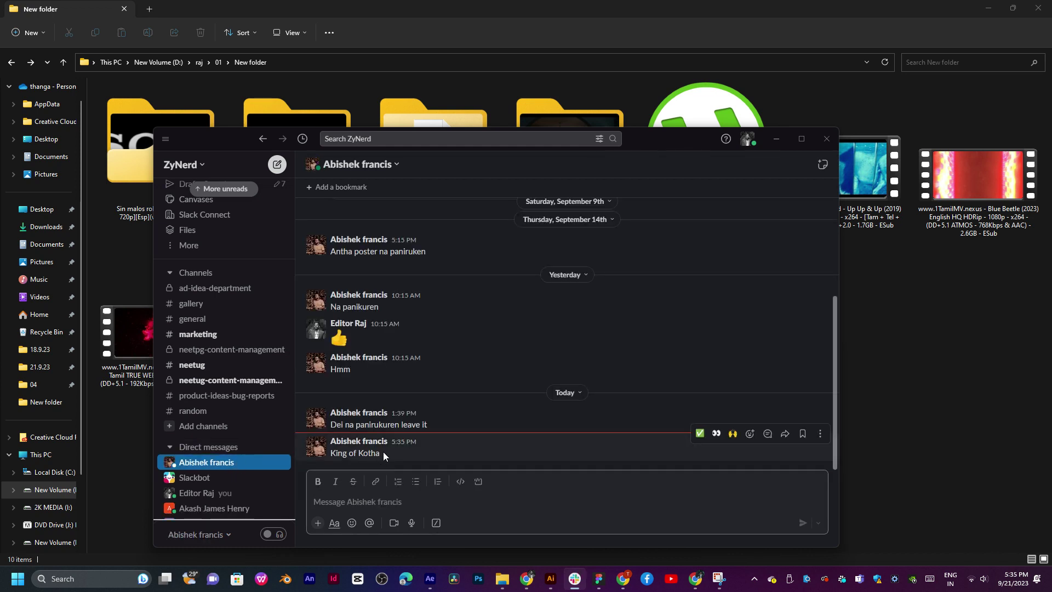
click(897, 301)
Select the Up Up & Up, Blue Beetle, Dinosaurs and Nangal Famous videos plus the Sex Education folder, and check their combined size
drag(975, 264, 951, 236)
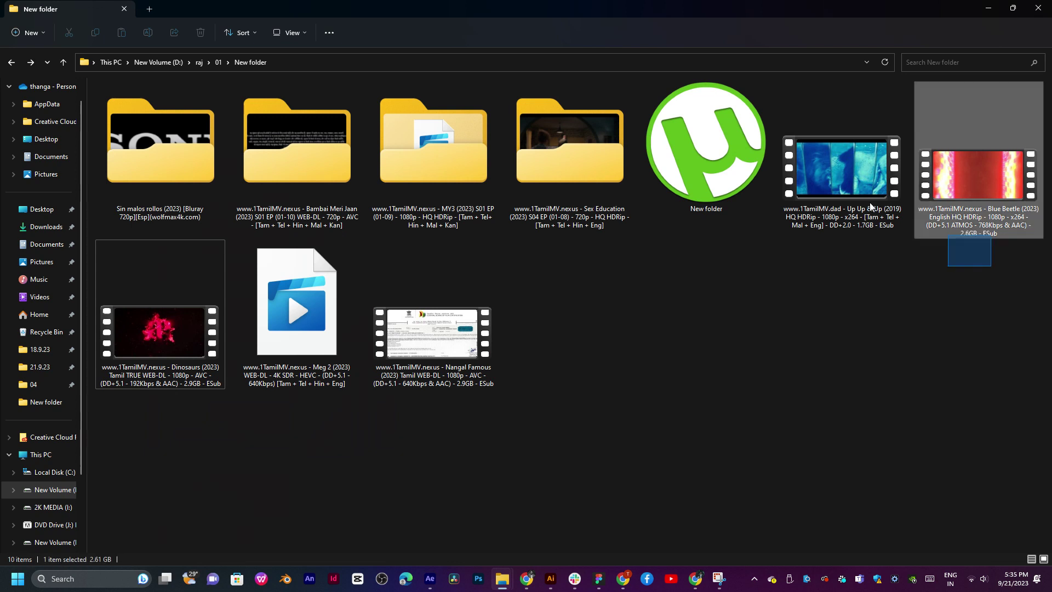
drag(869, 202, 868, 200)
drag(634, 339, 193, 370)
ctrl+click(978, 175)
ctrl+click(842, 170)
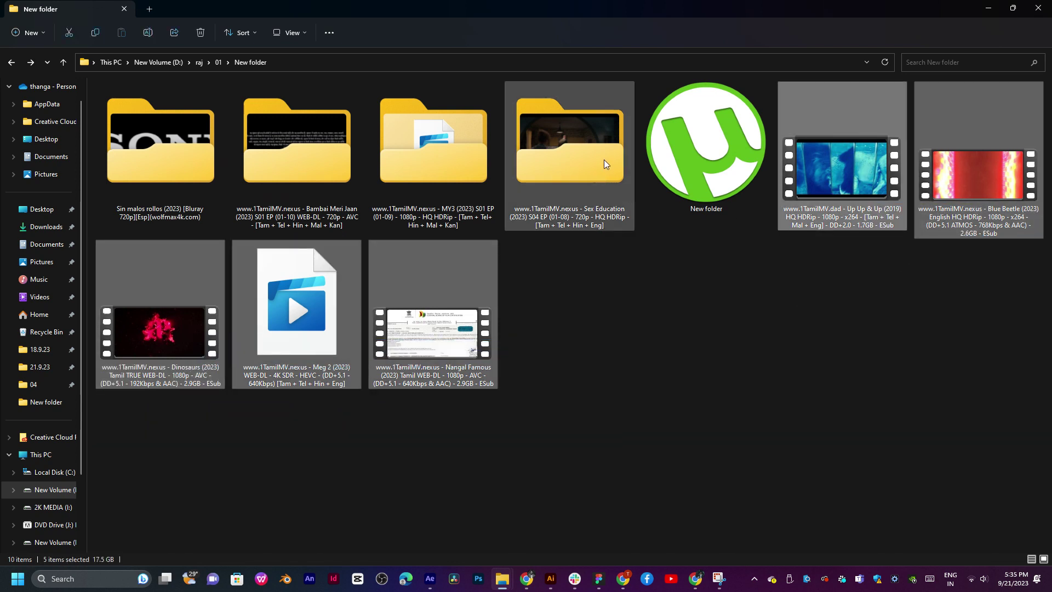
ctrl+click(586, 153)
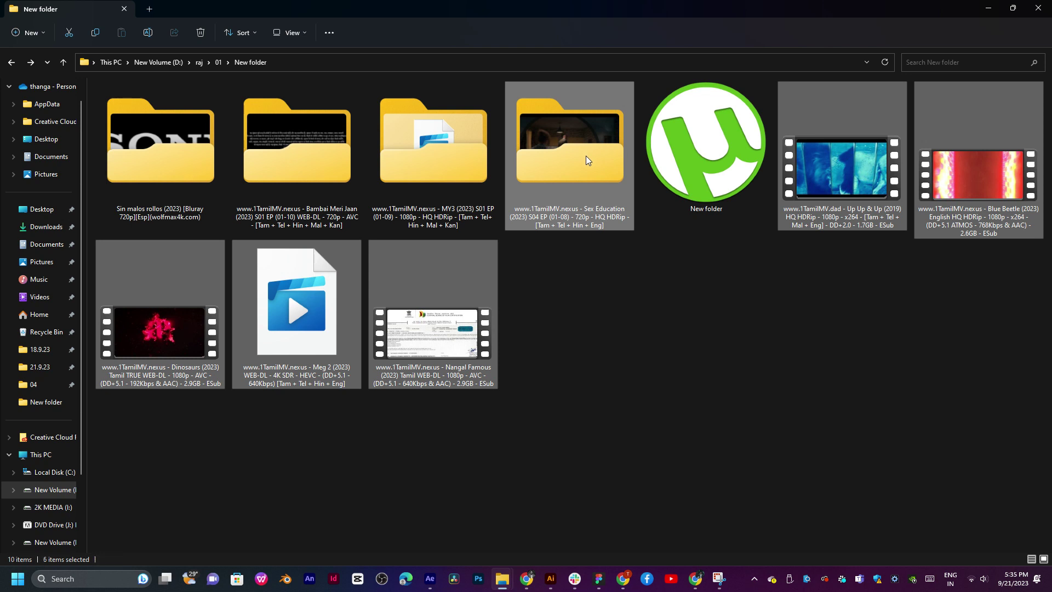
ctrl+click(317, 362)
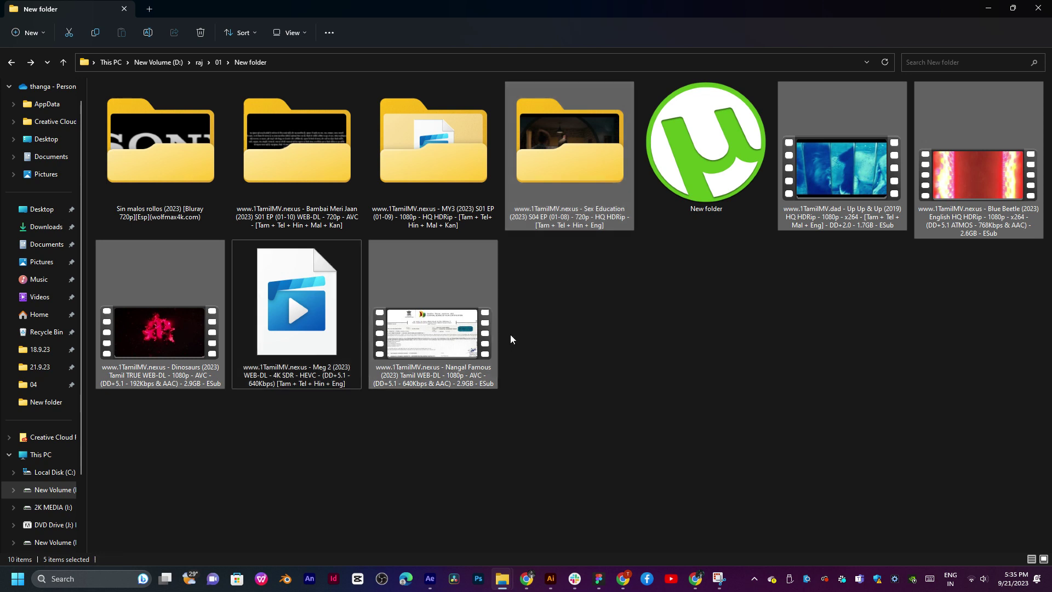
key(alt+Return)
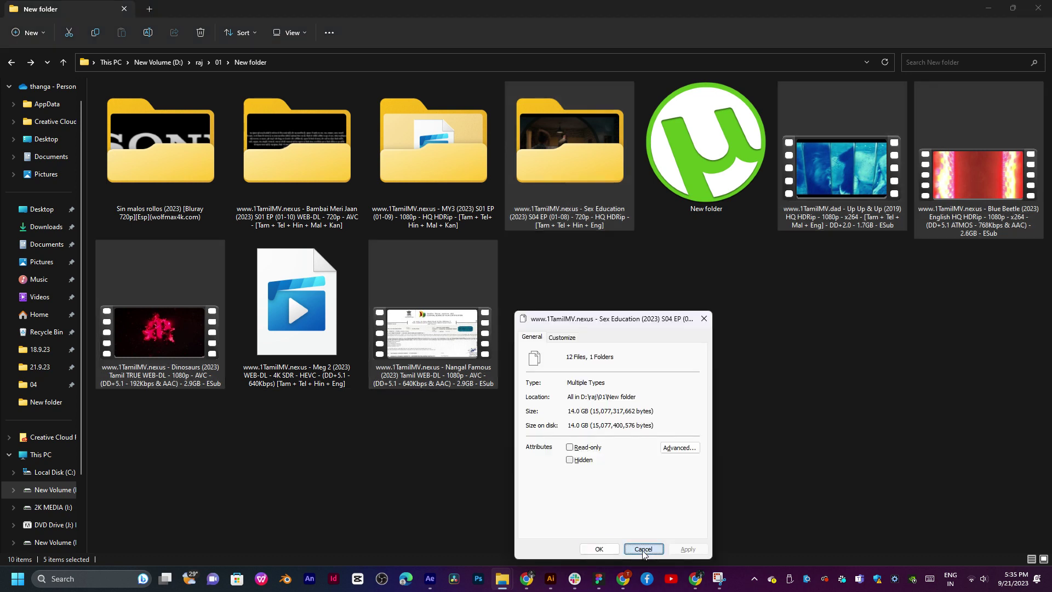
click(643, 551)
Add the MY3 folder to the selection, check the total size, and cut the selected items
ctrl+click(435, 132)
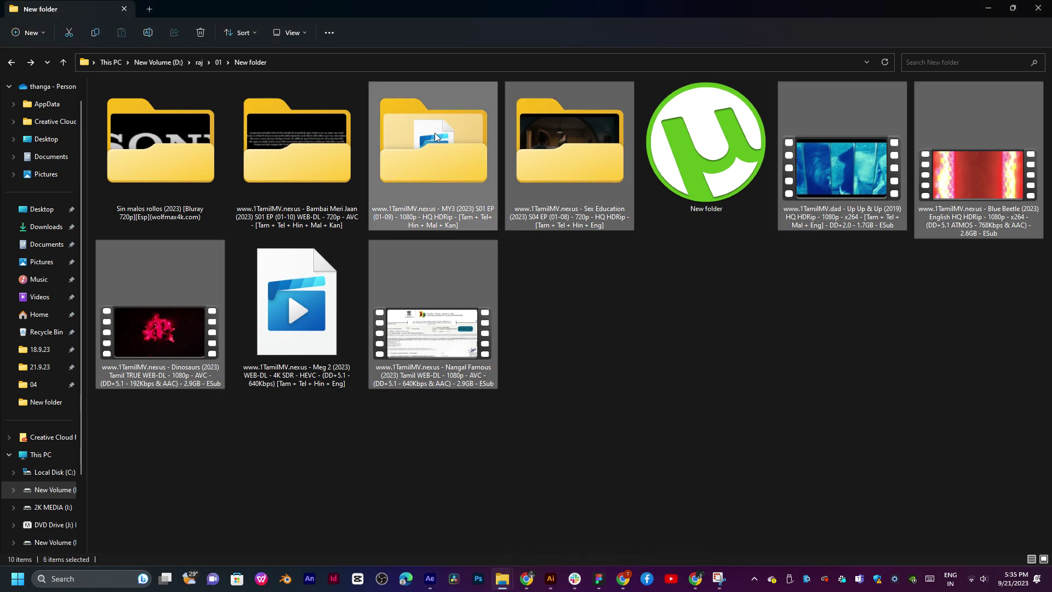
key(alt+Return)
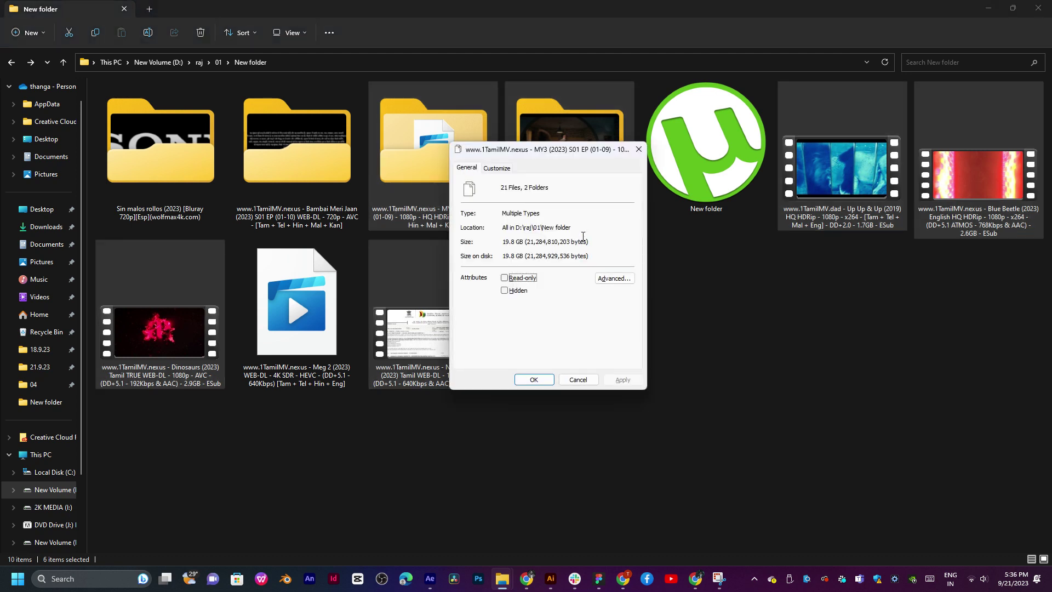
click(579, 378)
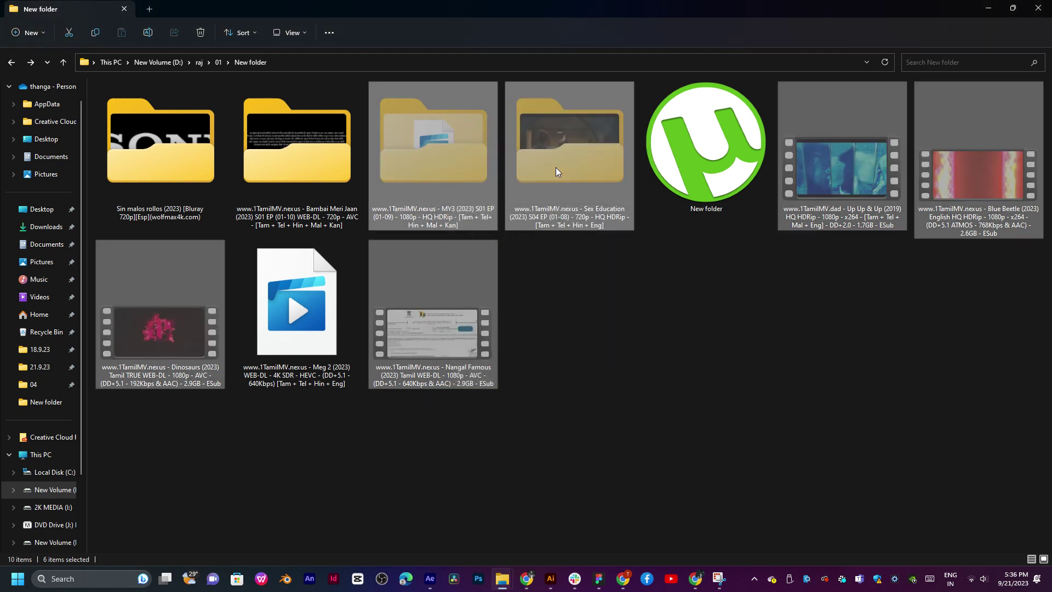
Open the n folder on the 2K MEDIA (I:) drive and permanently delete everything in it
click(116, 67)
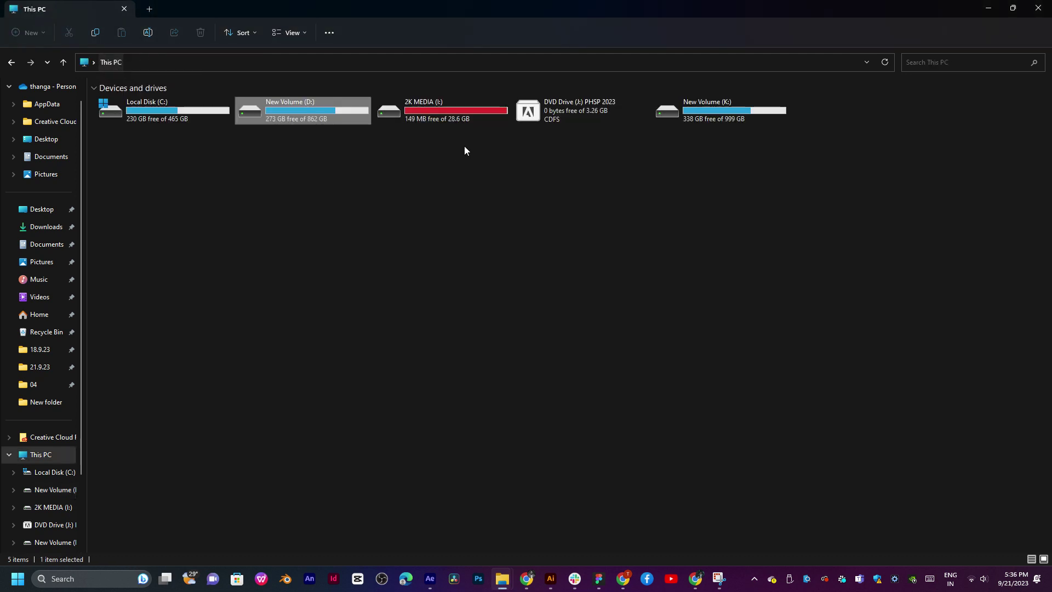
double_click(450, 117)
double_click(704, 203)
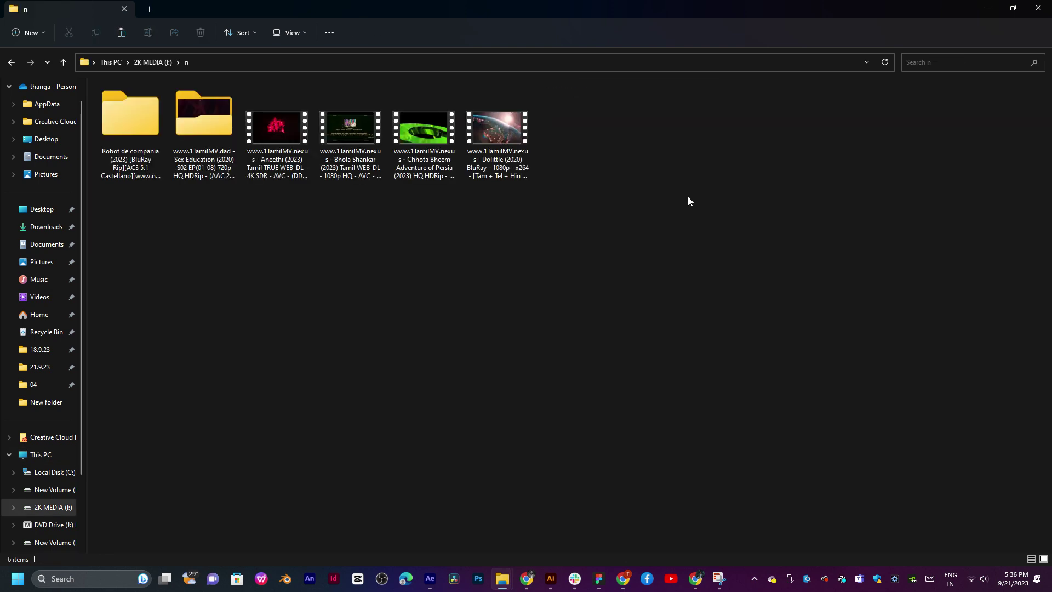
drag(717, 248, 137, 115)
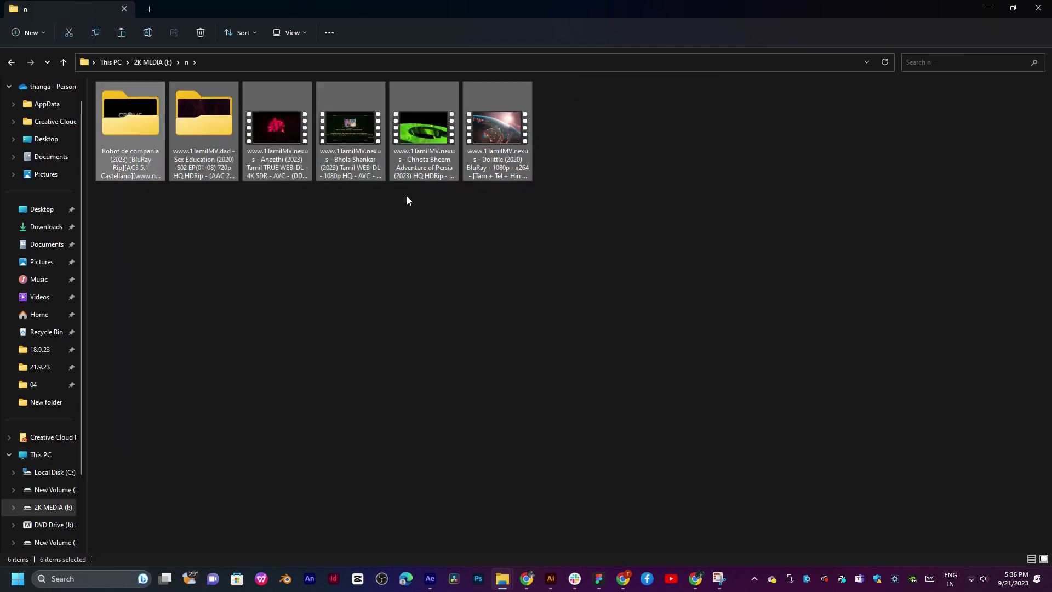
key(shift+Delete)
key(Return)
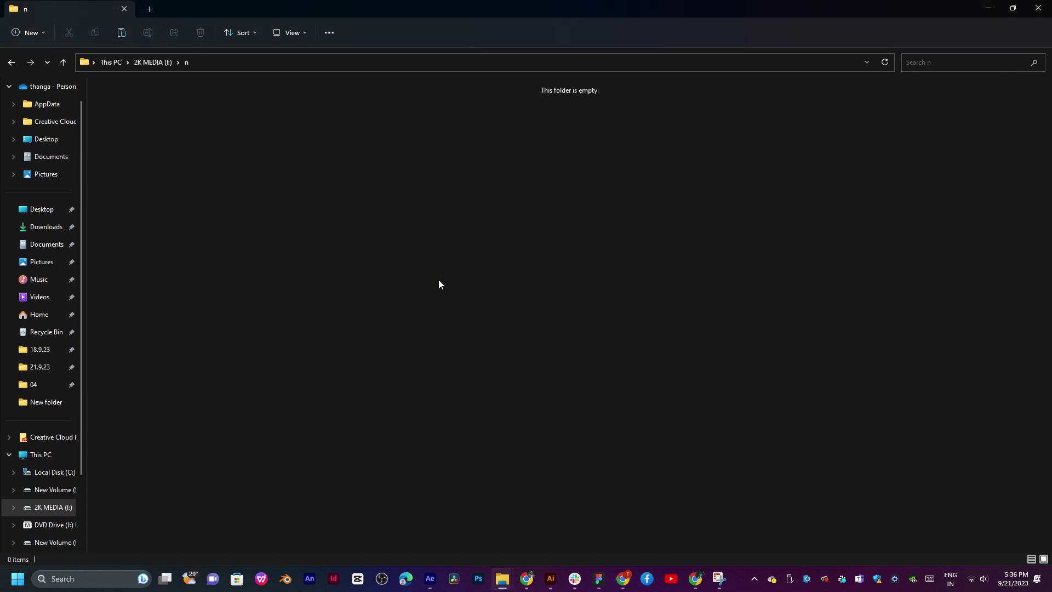
Paste the cut videos and folders into the n folder and go back to This PC
key(ctrl+v)
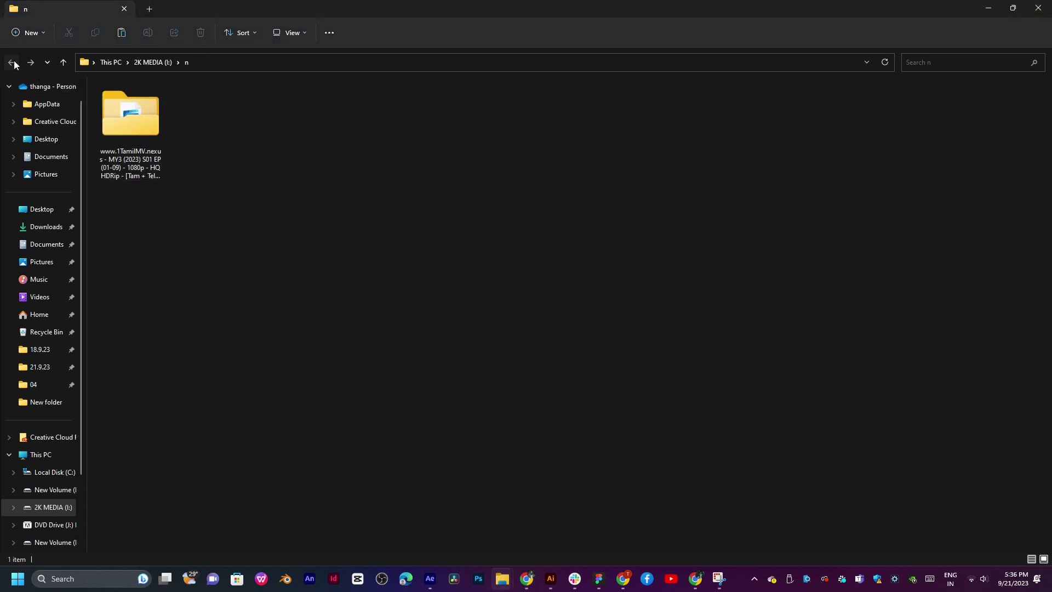
click(11, 62)
click(912, 361)
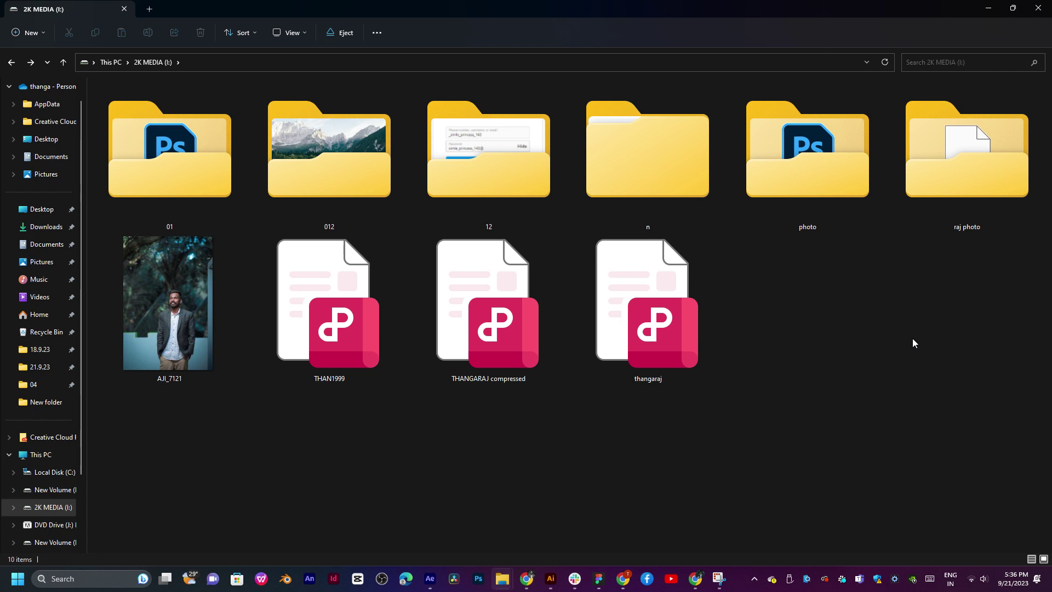
click(11, 62)
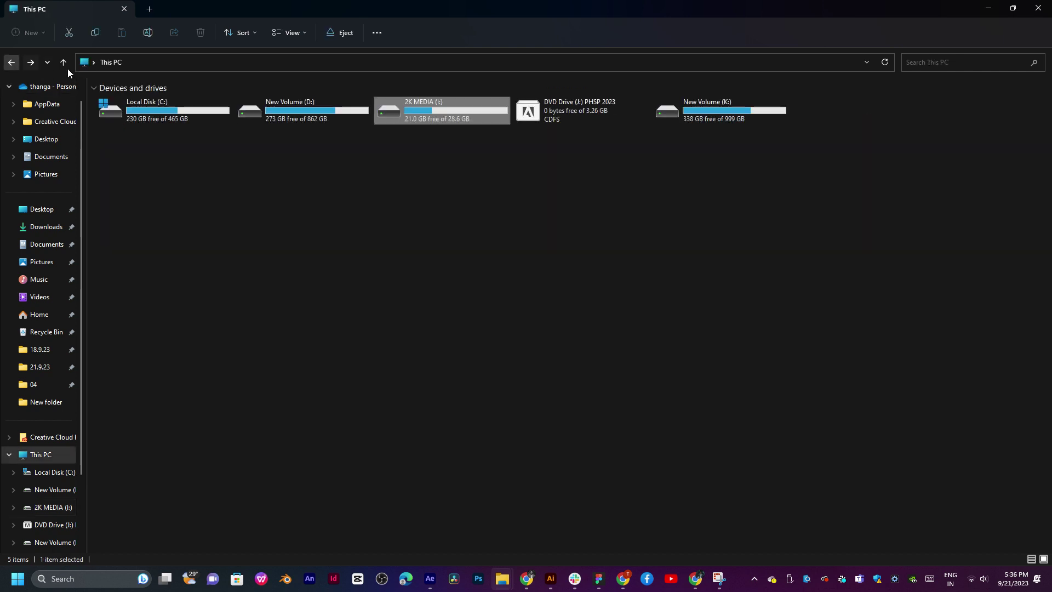
click(432, 204)
Switch back to Illustrator and set the opacity of the WORK HARD PARTY HARD tagline to 50%
click(986, 8)
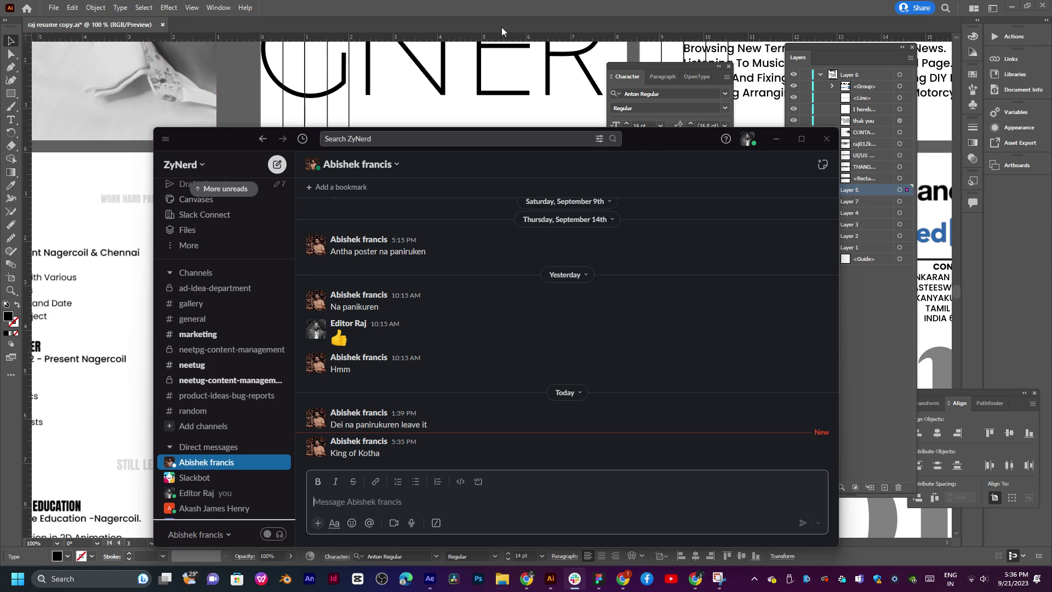
click(771, 149)
click(568, 308)
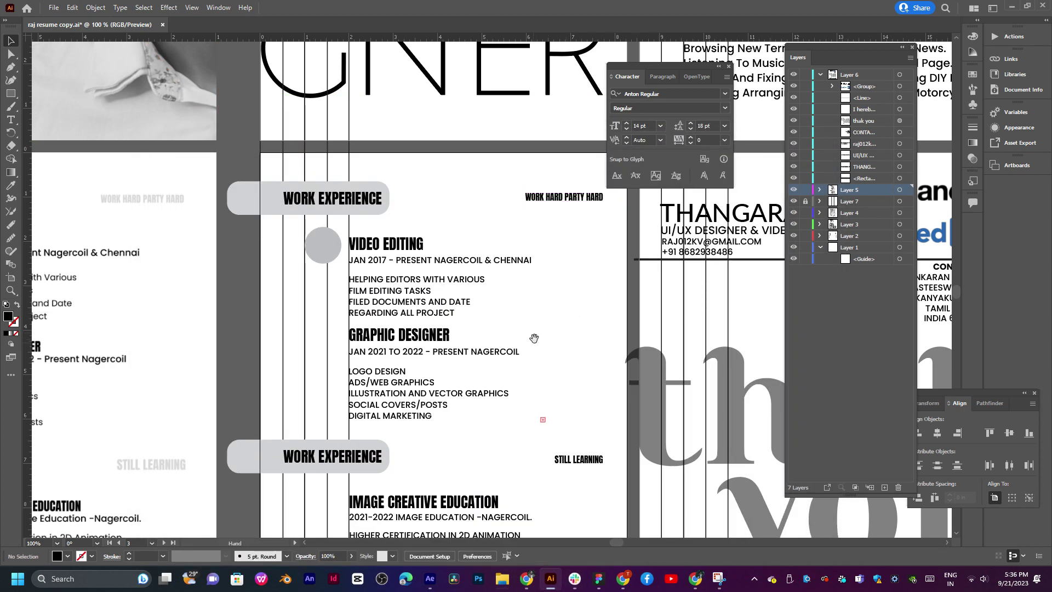
drag(535, 329, 480, 254)
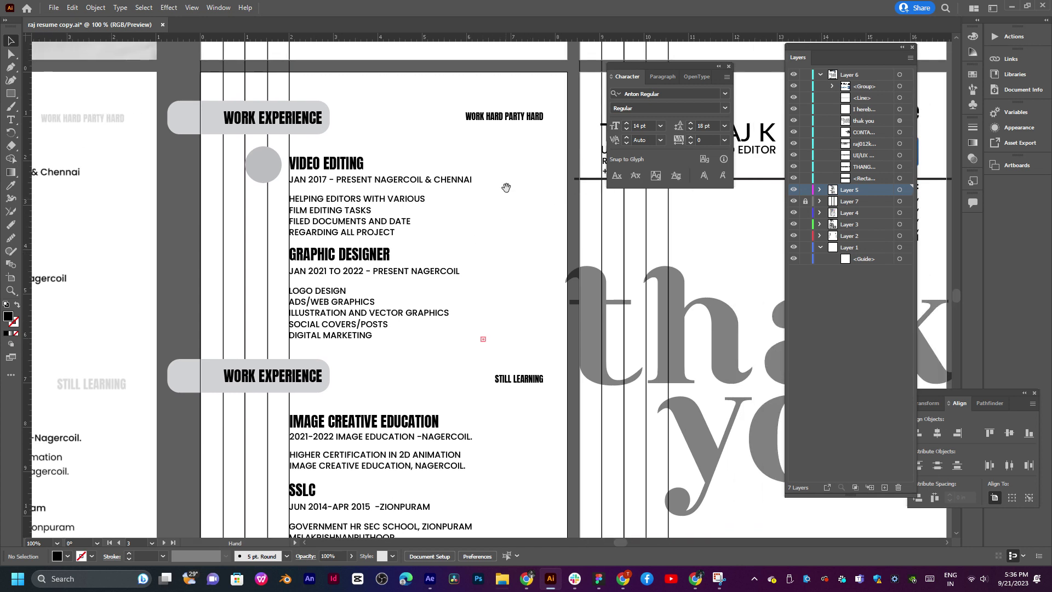
double_click(504, 118)
triple_click(503, 115)
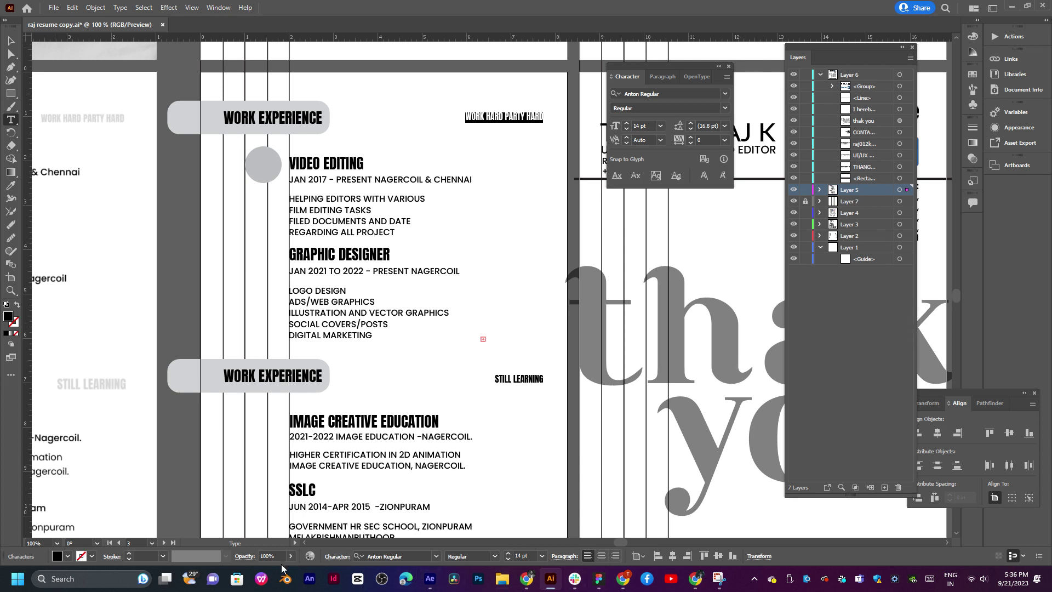
click(268, 555)
text(50)
key(Return)
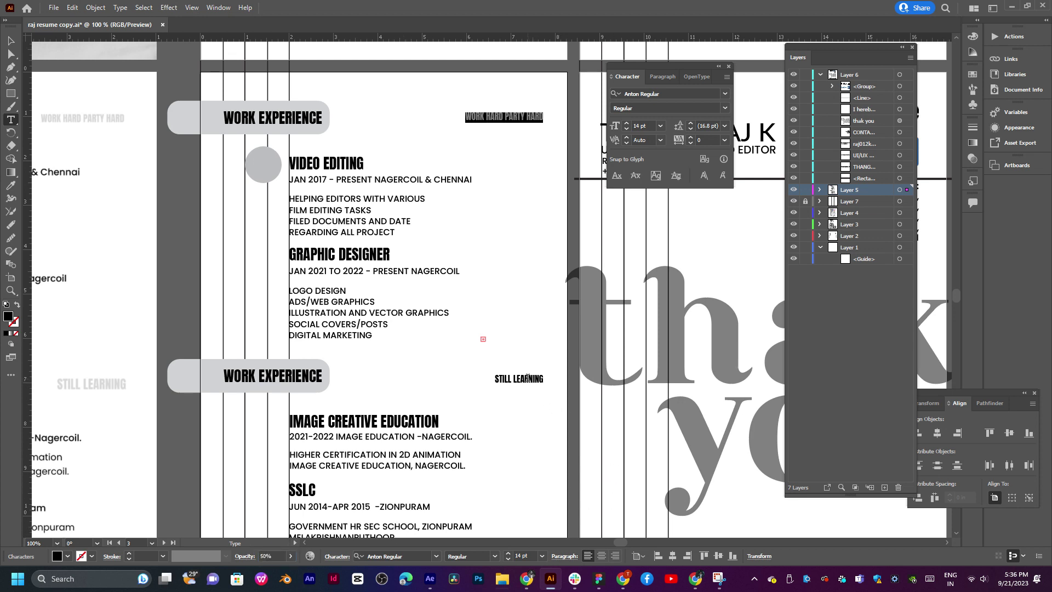
Set the opacity of the STILL LEARNING tagline to 50% and deselect it
double_click(527, 378)
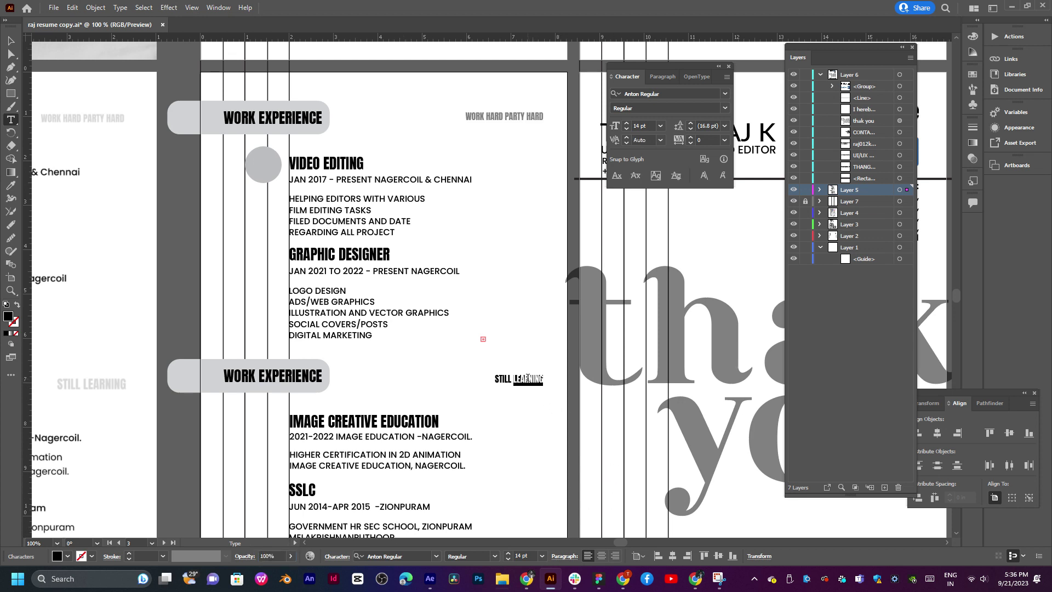
click(271, 554)
text(50)
key(Return)
click(11, 40)
click(168, 243)
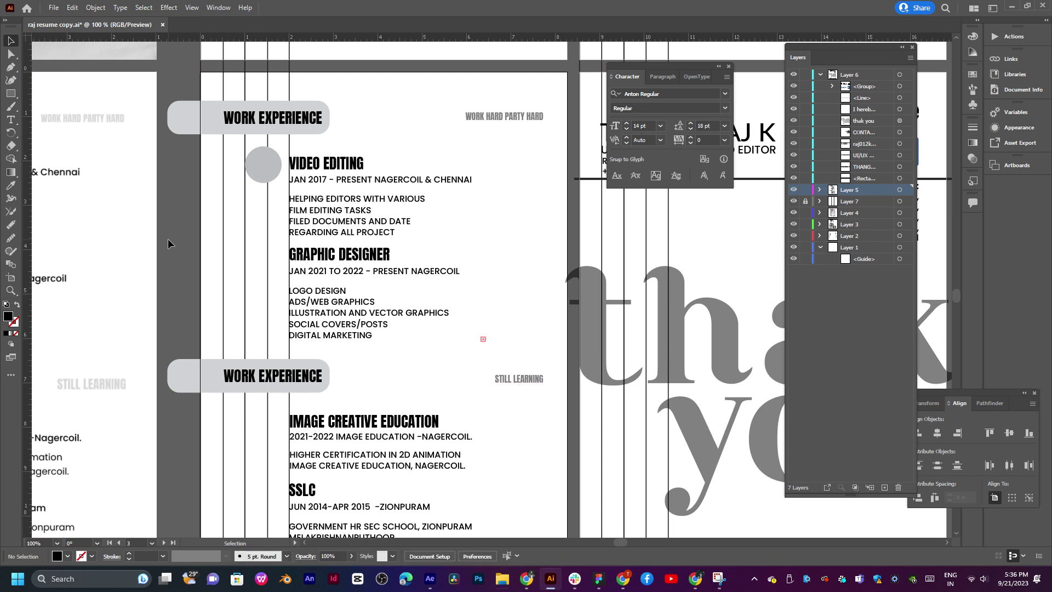
scroll(388, 293, up, 1)
scroll(477, 351, down, 3)
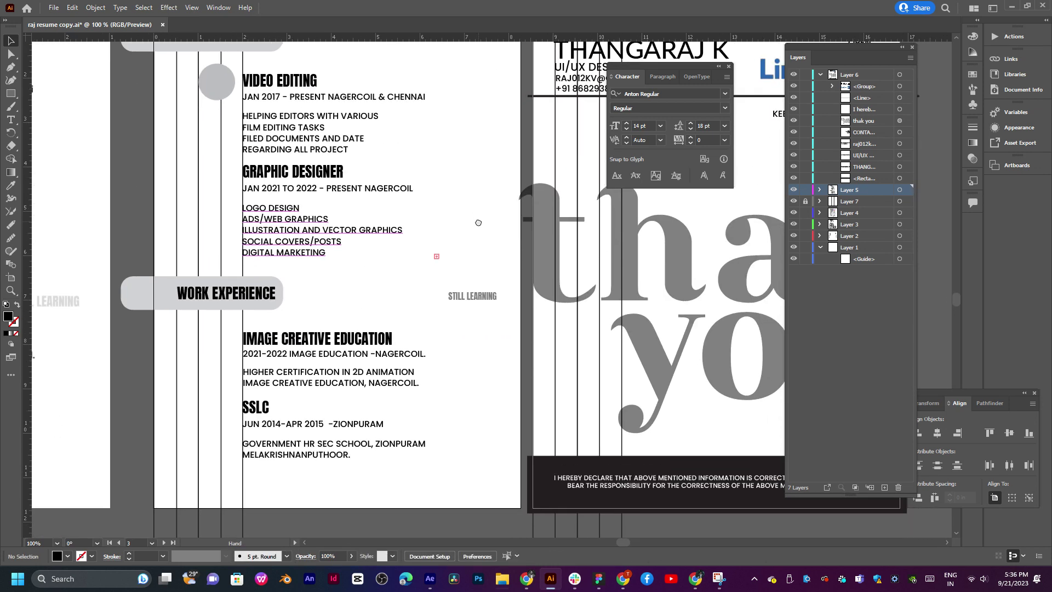
drag(395, 300, 443, 269)
scroll(393, 285, up, 4)
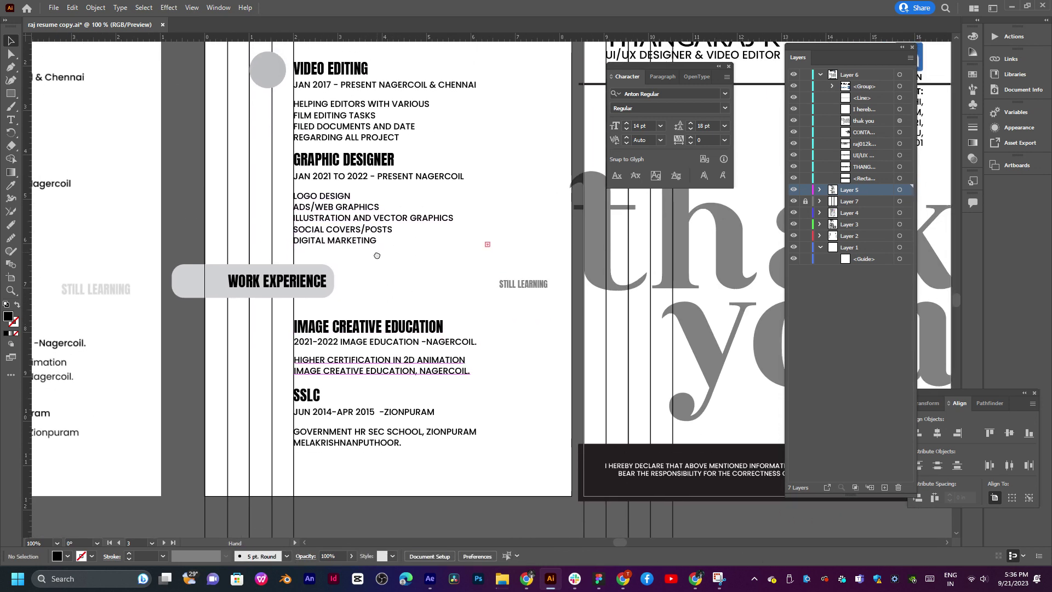
Duplicate the COMMUNICATION/CREATIVE/THINKING skills strip from the skills page to the bottom of the work experience page, at about Y 10.95 in
drag(347, 305, 421, 346)
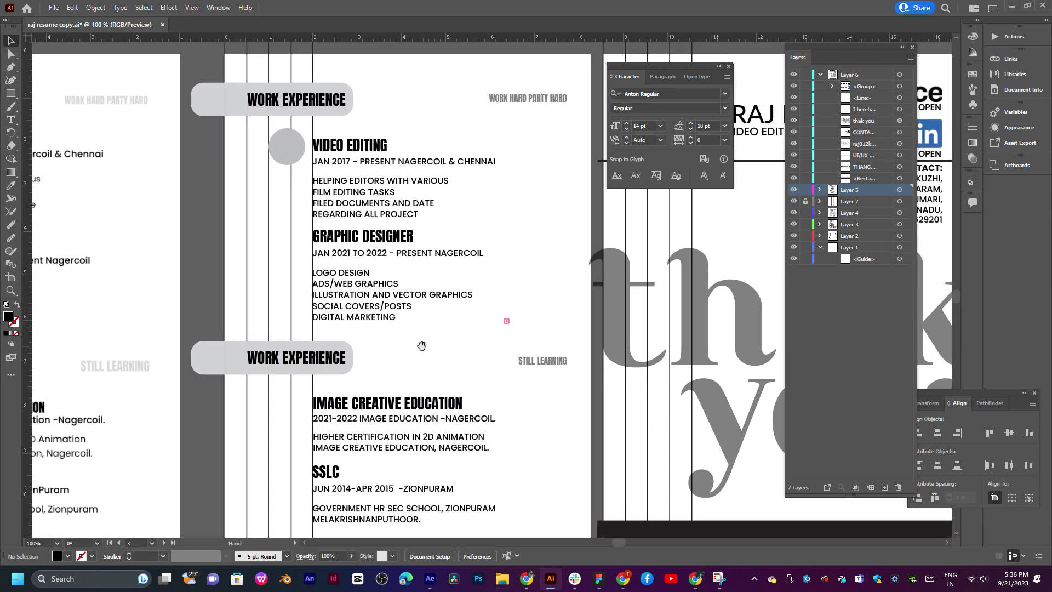
scroll(426, 350, down, 3)
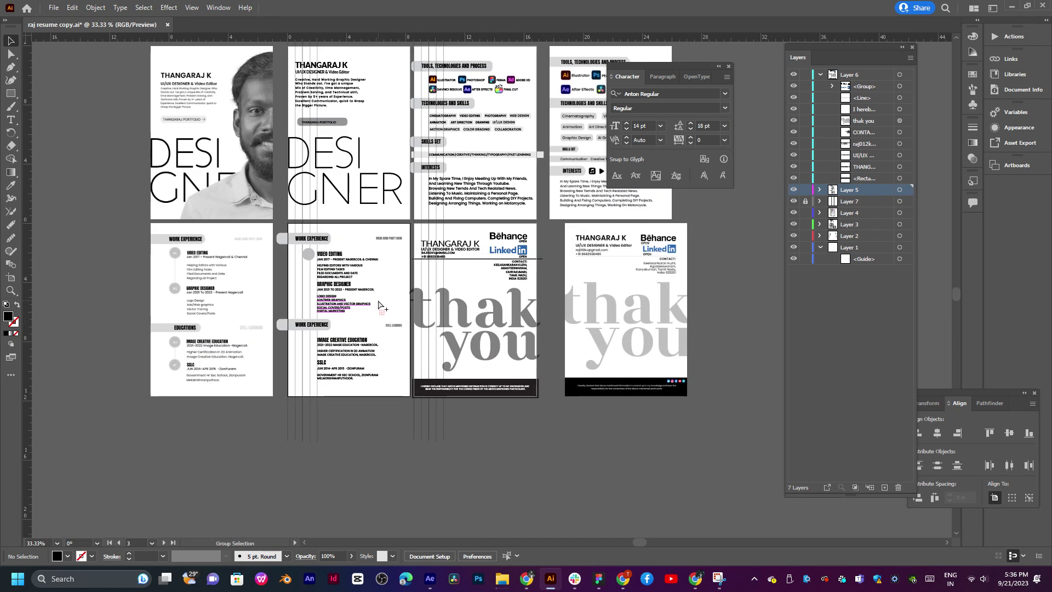
scroll(382, 305, up, 2)
drag(400, 225, 389, 282)
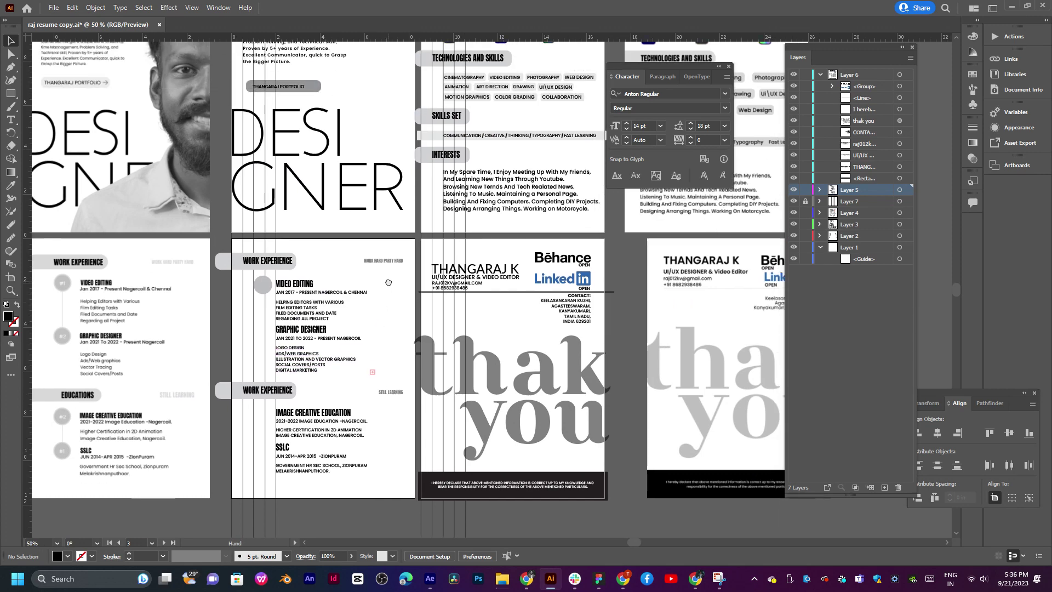
click(528, 136)
drag(537, 133, 375, 468)
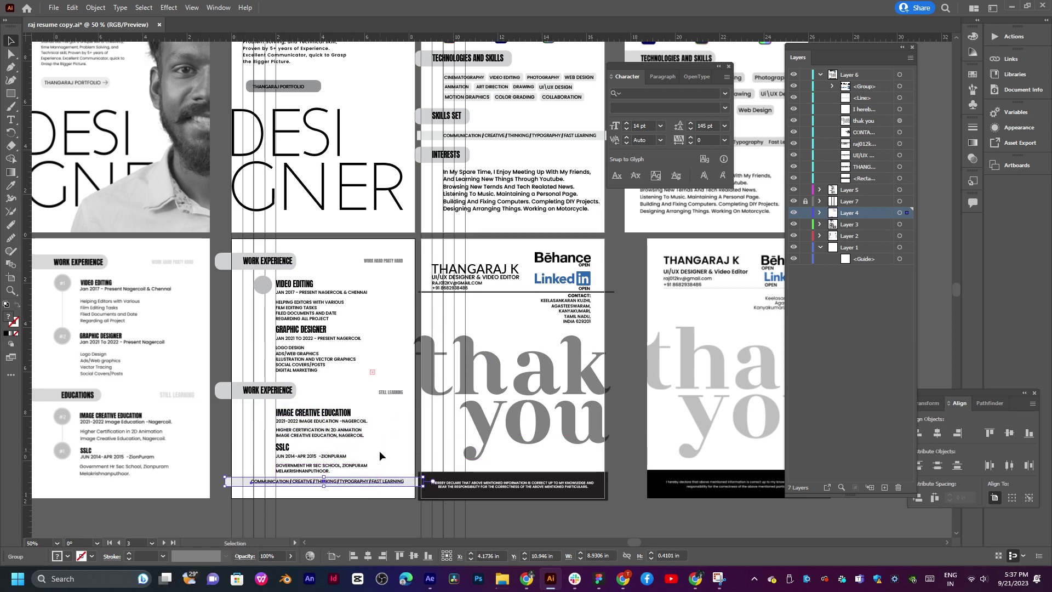
Move the copied skills strip up to just under the second WORK EXPERIENCE banner, at about Y 7.43 in
key(ctrl+1)
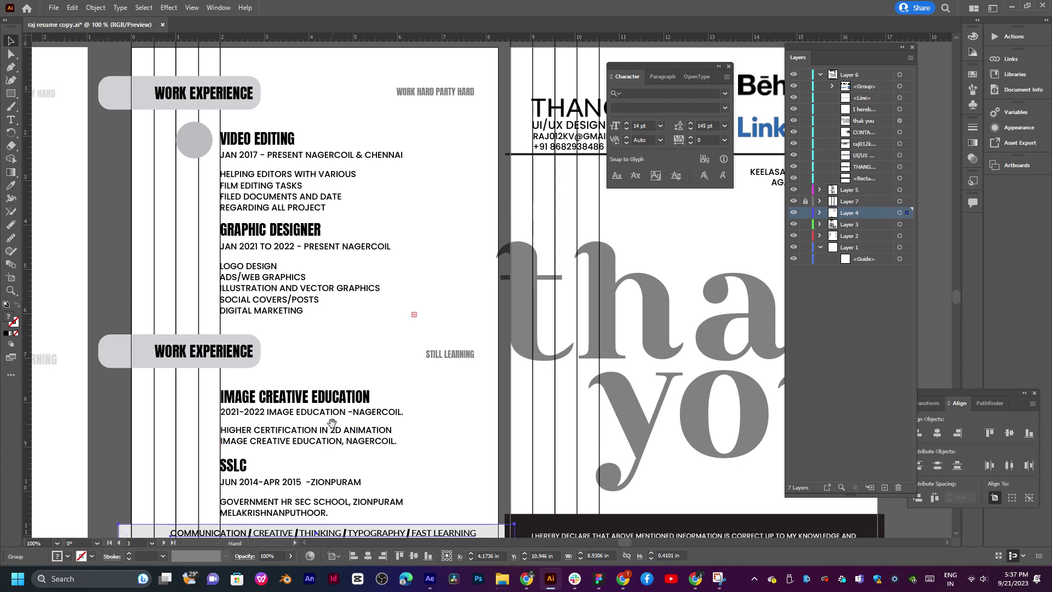
drag(334, 433, 472, 387)
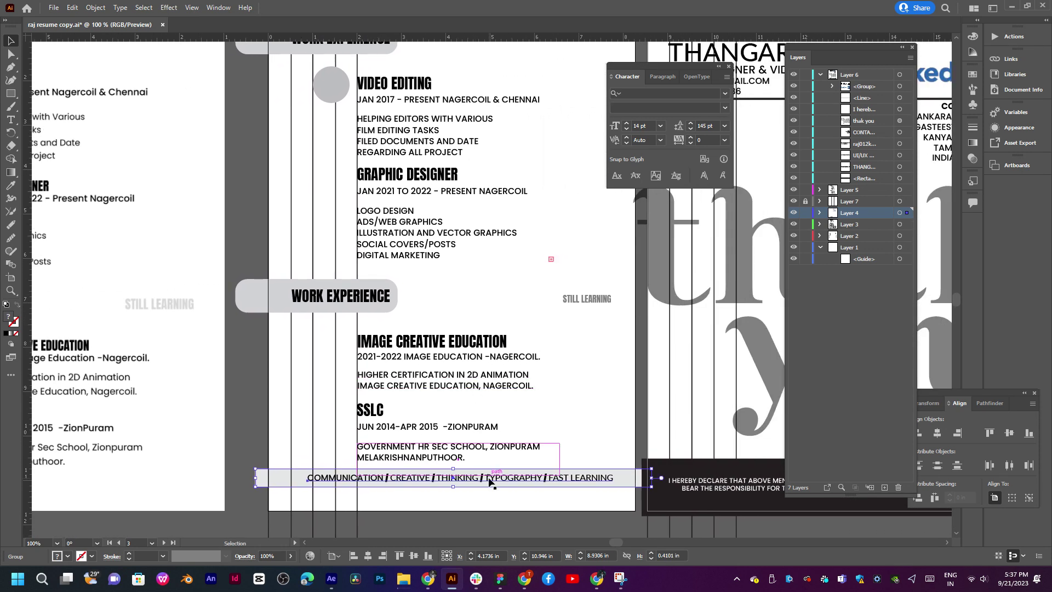
drag(492, 481, 491, 328)
Move the copied skills strip back down below the SSLC entry, to about Y 10.89 in
drag(511, 276, 380, 513)
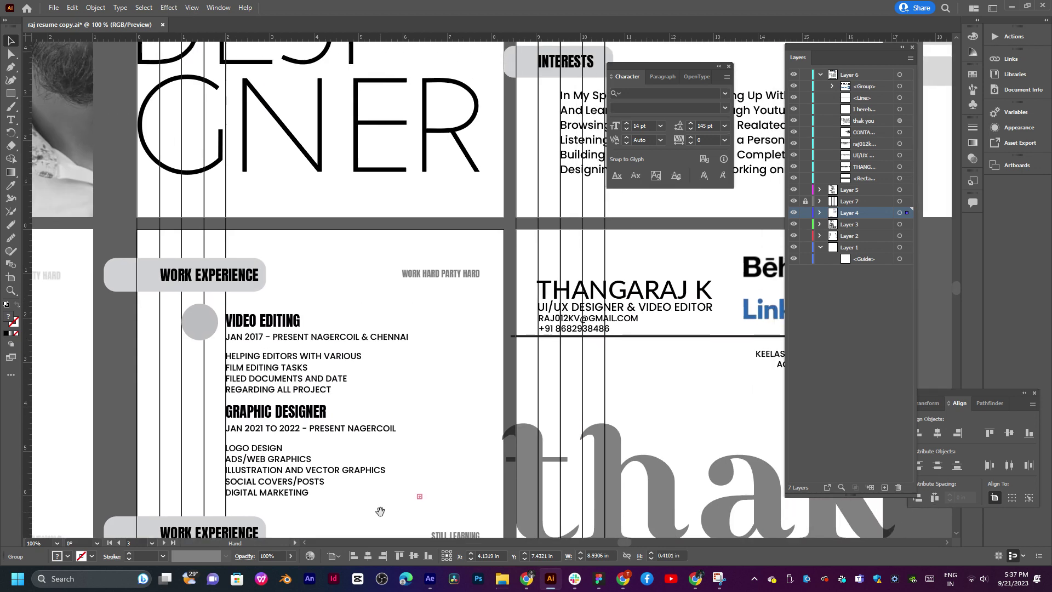
scroll(391, 453, down, 3)
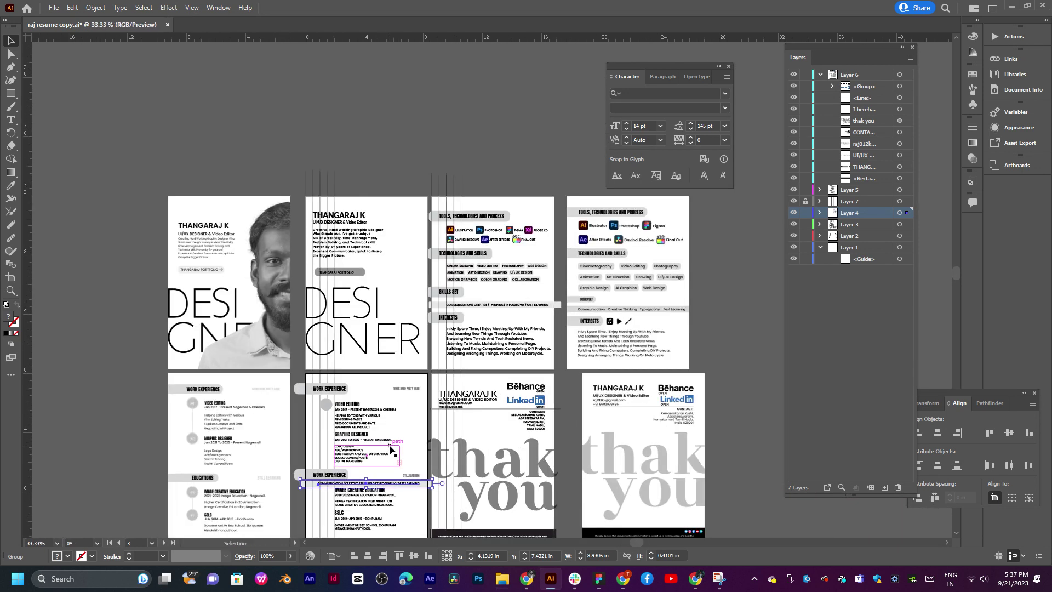
drag(391, 449, 434, 372)
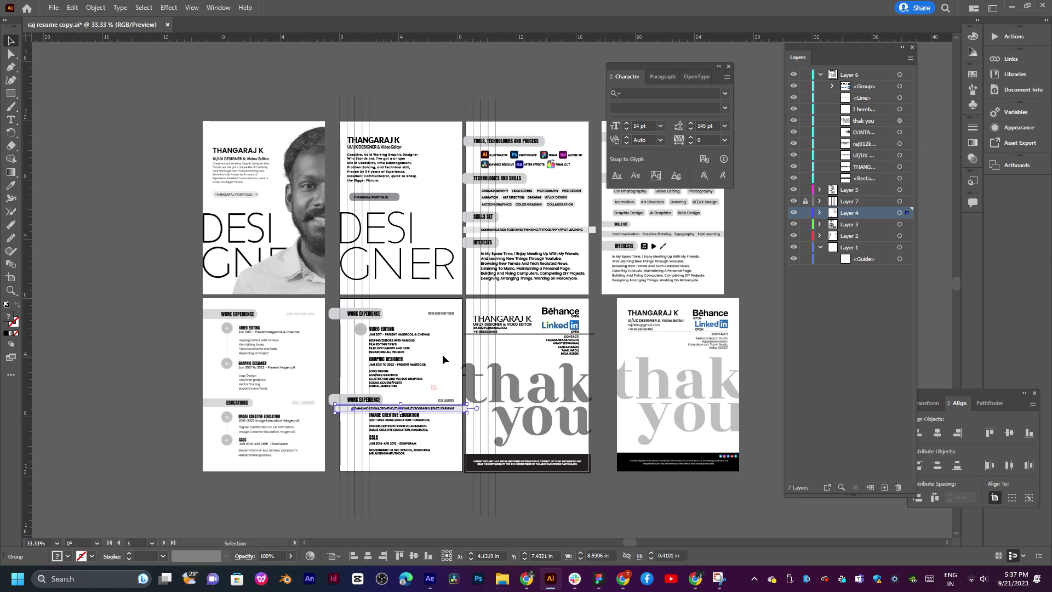
key(ctrl+1)
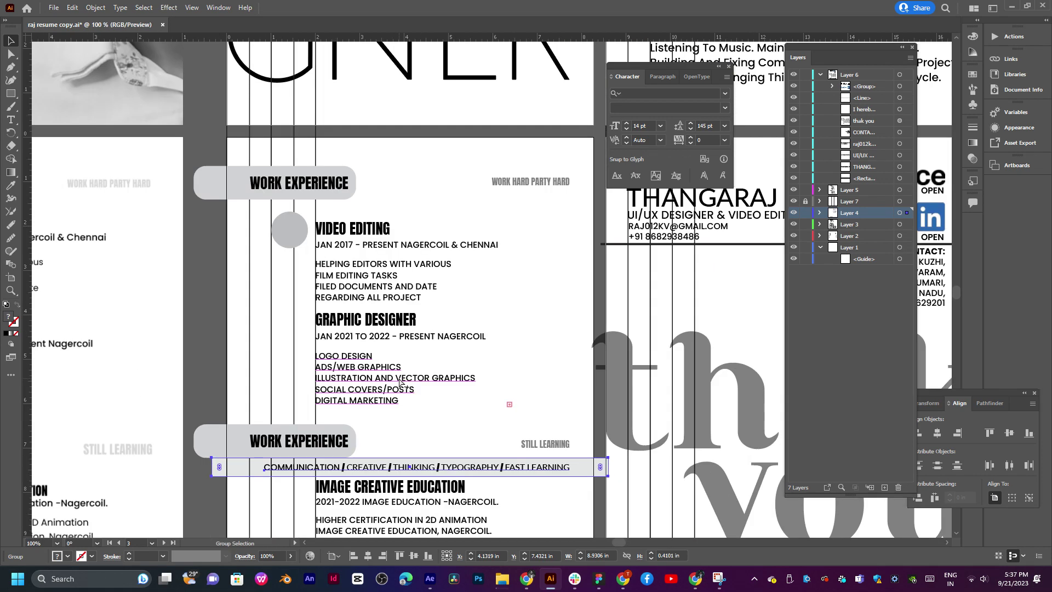
drag(490, 421, 455, 298)
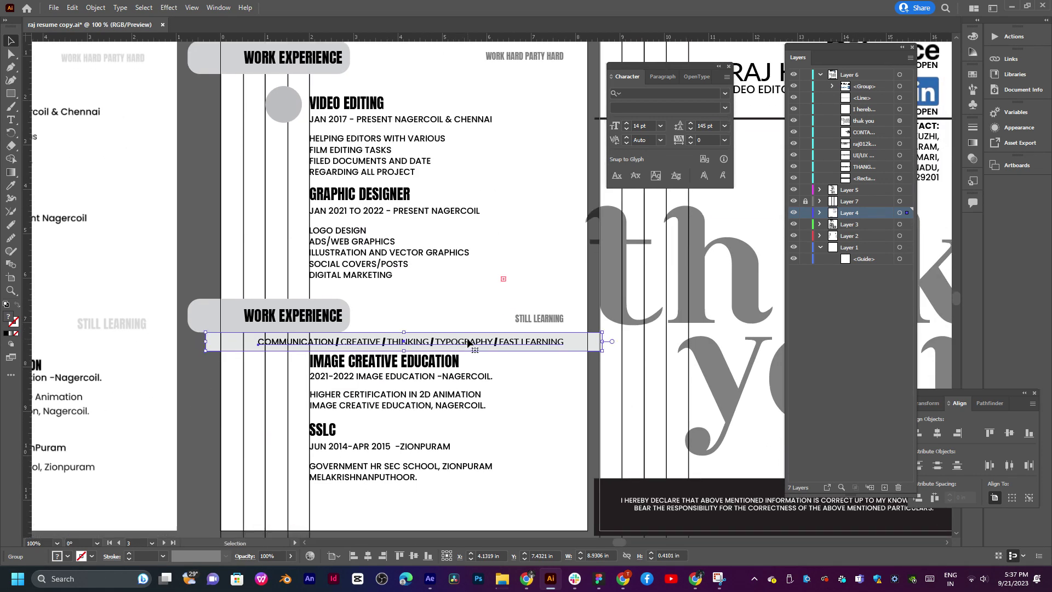
drag(468, 343, 452, 469)
Shift the VIDEO EDITING and GRAPHIC DESIGNER text up slightly, closer to the first WORK EXPERIENCE banner
drag(388, 274, 386, 350)
key(ctrl+plus)
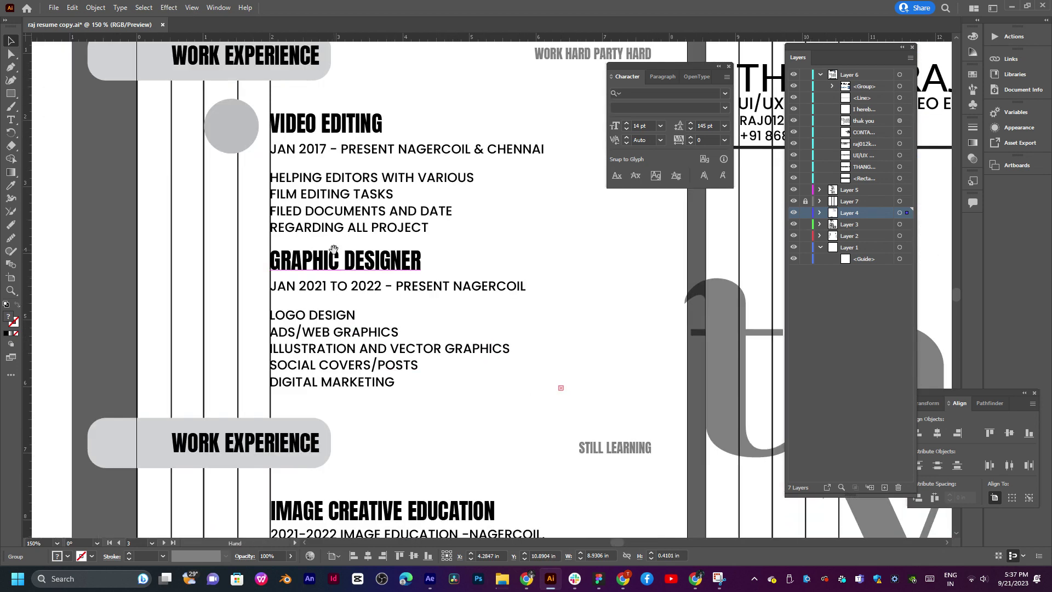
scroll(413, 159, up, 1)
click(322, 315)
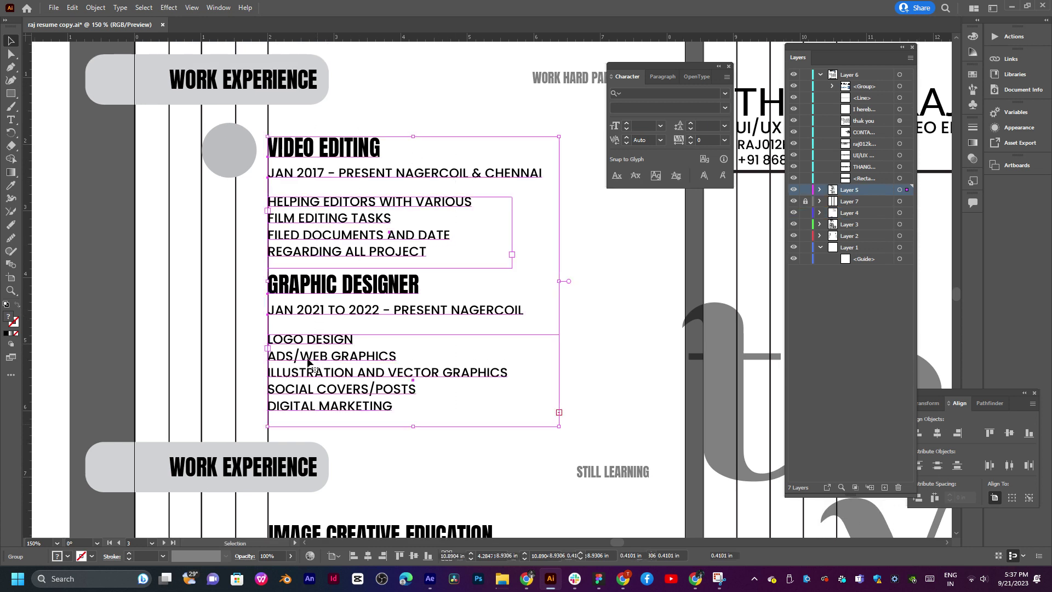
drag(332, 289, 333, 278)
Raise the second WORK EXPERIENCE banner and move the IMAGE CREATIVE EDUCATION and SSLC text up beneath it
drag(275, 468, 277, 440)
click(408, 460)
drag(485, 531, 471, 243)
drag(497, 198, 284, 427)
drag(302, 284, 303, 235)
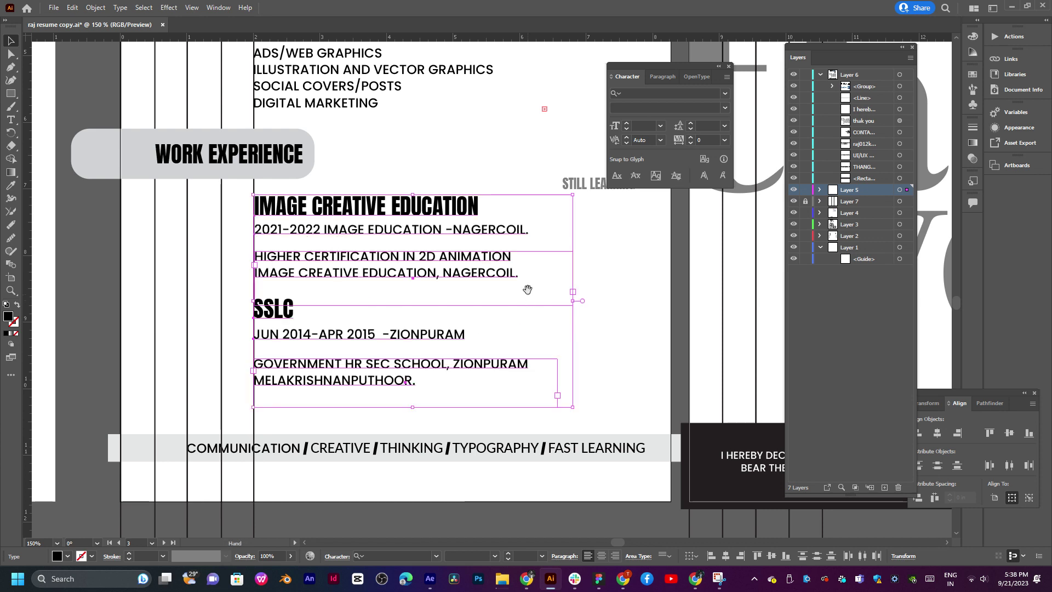
Move the STILL LEARNING tagline up to roughly the height of the second WORK EXPERIENCE banner's title
scroll(438, 274, up, 3)
click(570, 310)
drag(570, 310, 572, 287)
drag(586, 272, 559, 374)
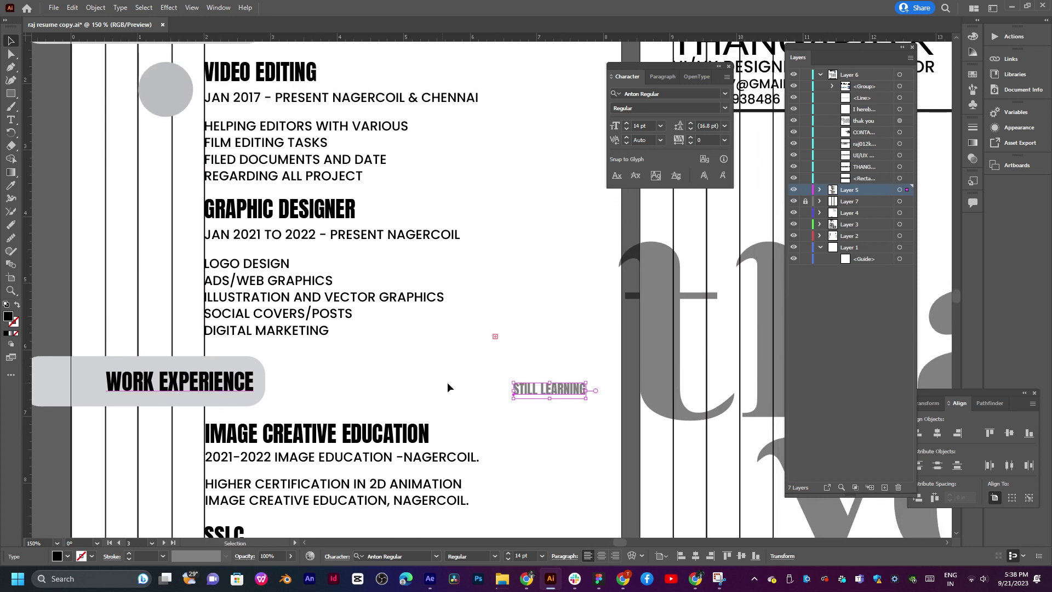
click(547, 374)
click(551, 395)
double_click(550, 391)
triple_click(550, 389)
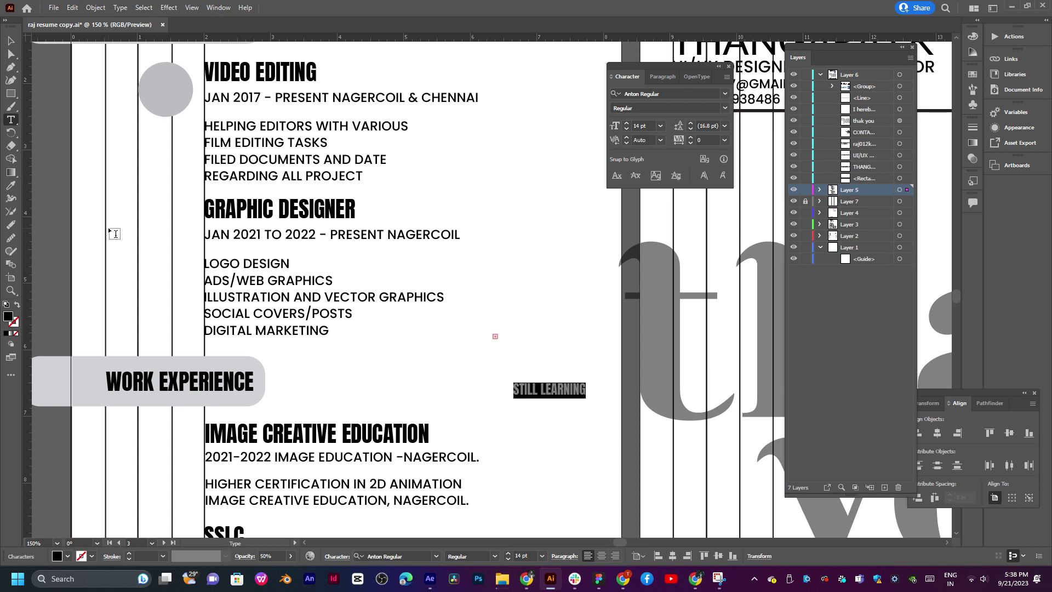
click(11, 41)
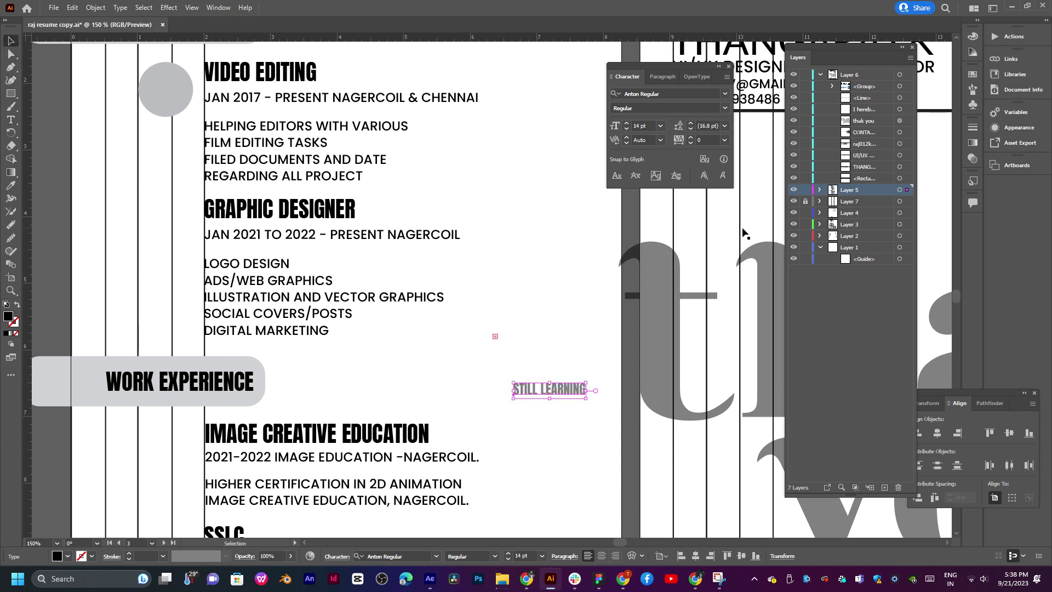
Nudge the STILL LEARNING tagline up and the WORK HARD PARTY HARD tagline down to line each up with its banner title
drag(570, 389, 571, 387)
scroll(571, 387, up, 5)
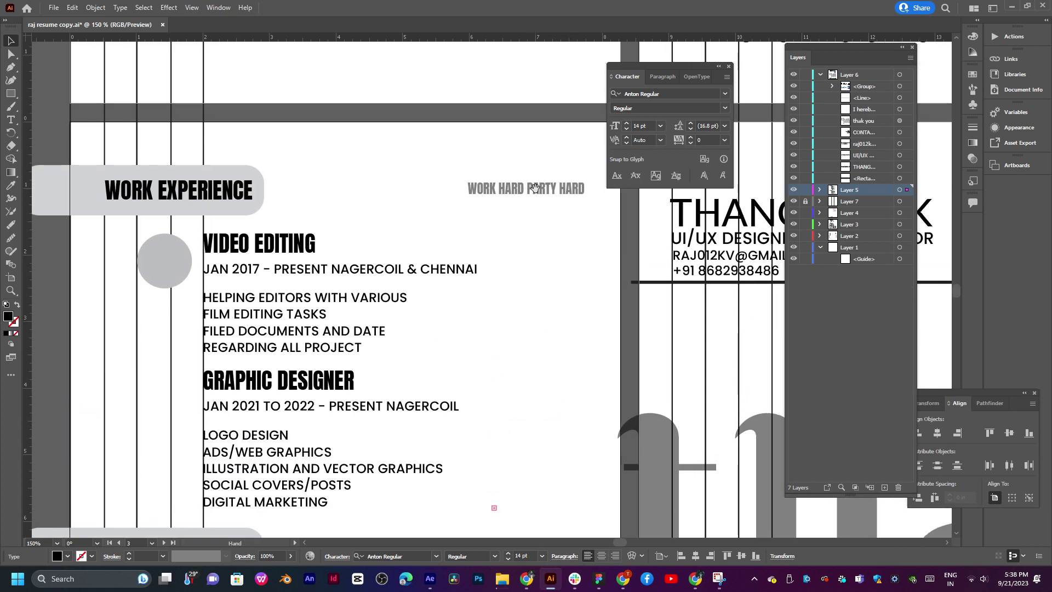
click(541, 188)
drag(542, 190, 542, 193)
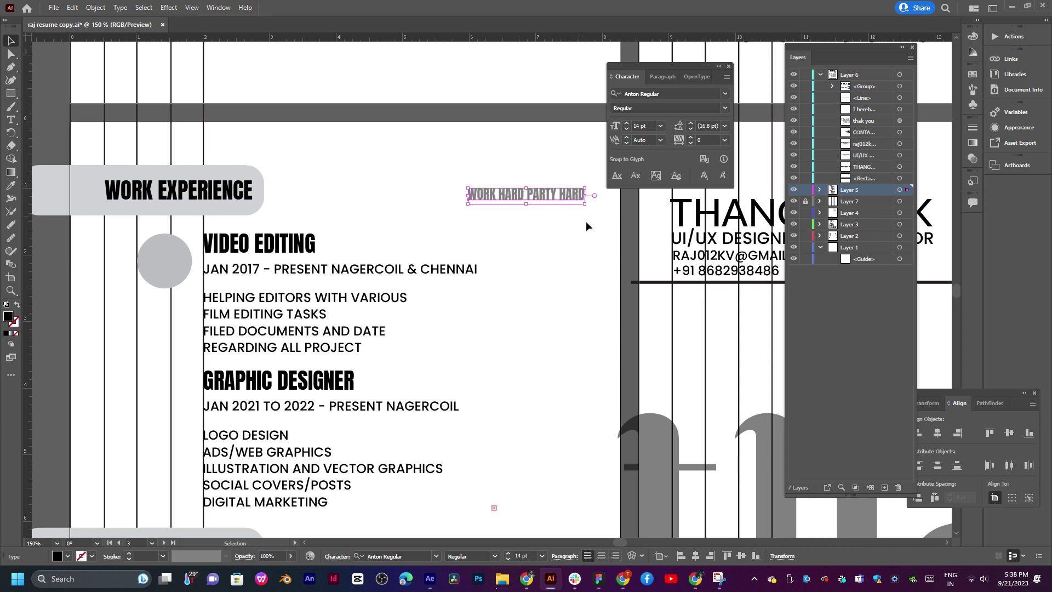
scroll(586, 226, down, 2)
shift+click(535, 498)
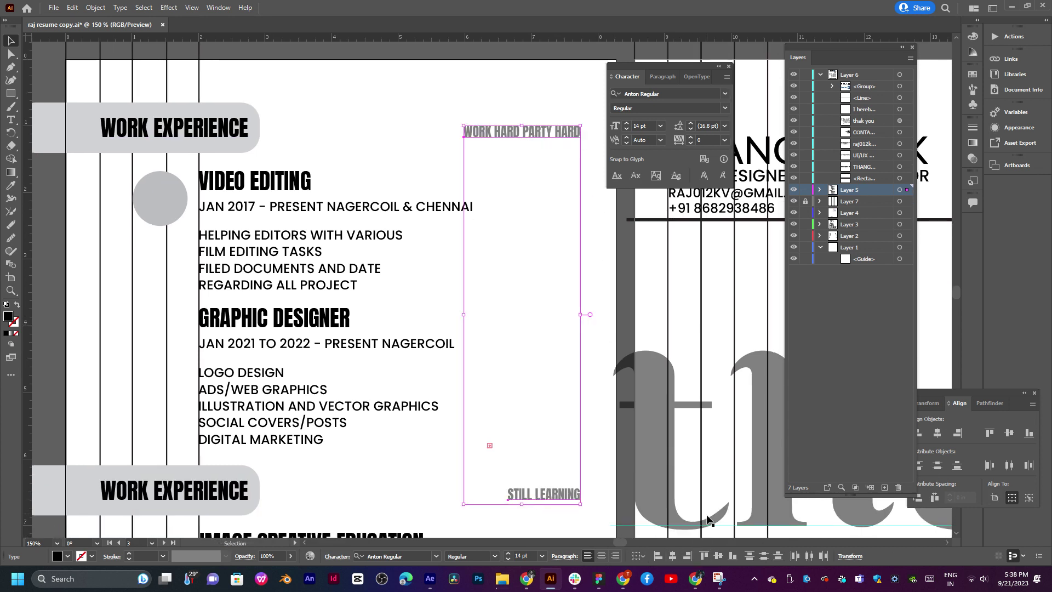
click(628, 365)
Move the skills strip up slightly beneath the SSLC address, to about Y 10.49 in
drag(544, 390, 589, 268)
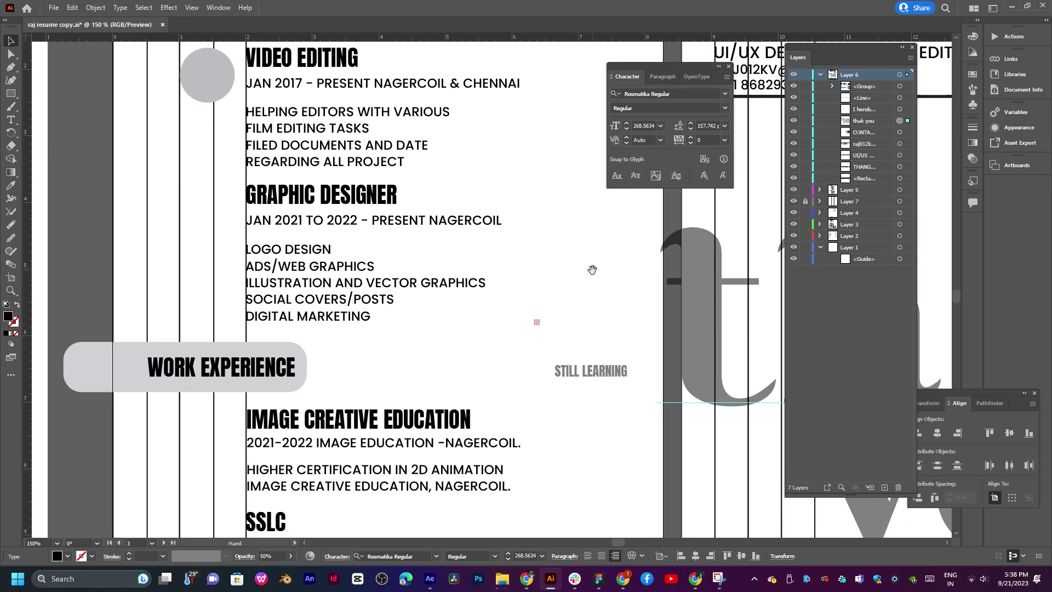
drag(502, 384, 571, 307)
drag(540, 463, 544, 298)
drag(521, 395, 562, 429)
click(564, 452)
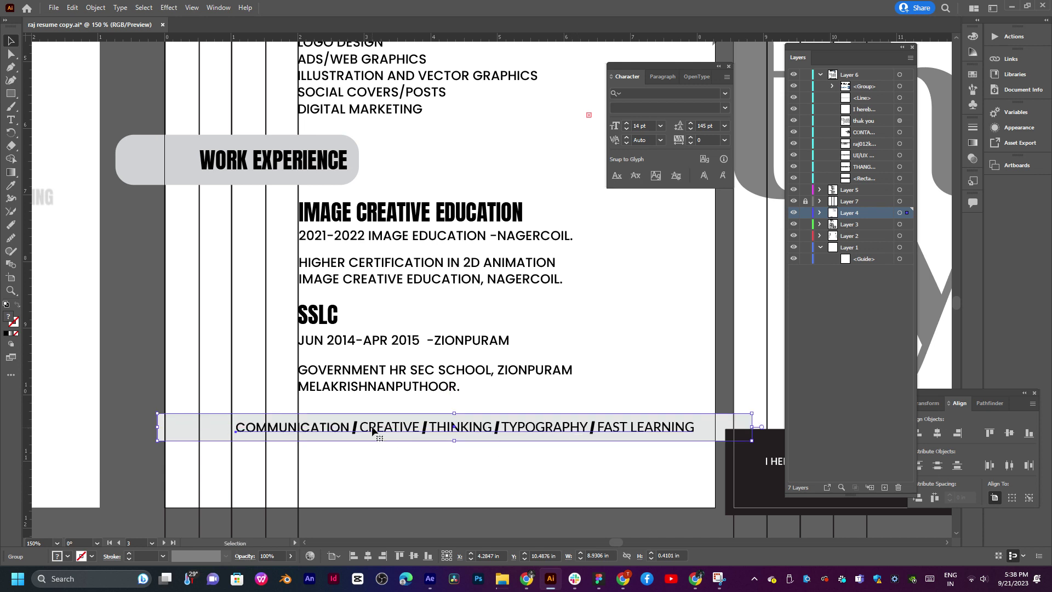
Open the copied skills strip's text for editing and select the word COMMUNICATION
double_click(320, 430)
triple_click(319, 432)
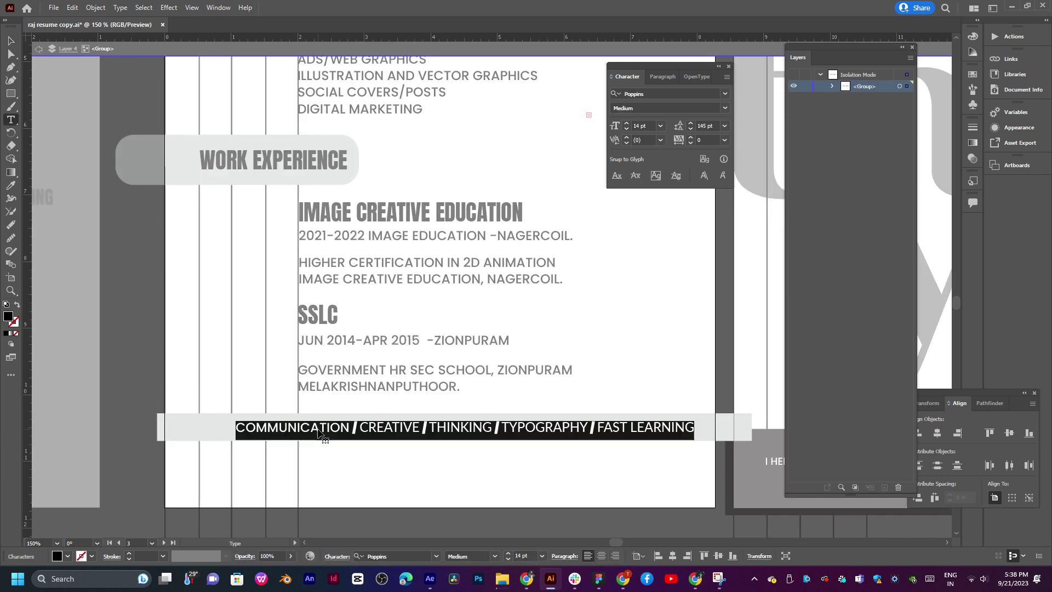
click(338, 425)
drag(349, 427, 236, 427)
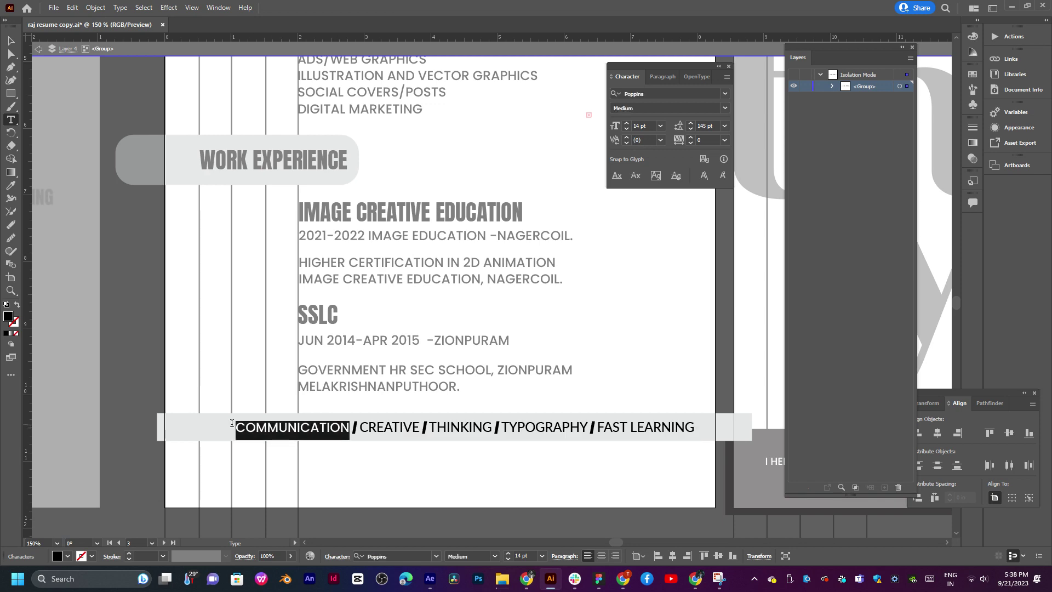
Switch to Chrome and look through the ChatGPT conversation's lists of technologies and skills
click(536, 584)
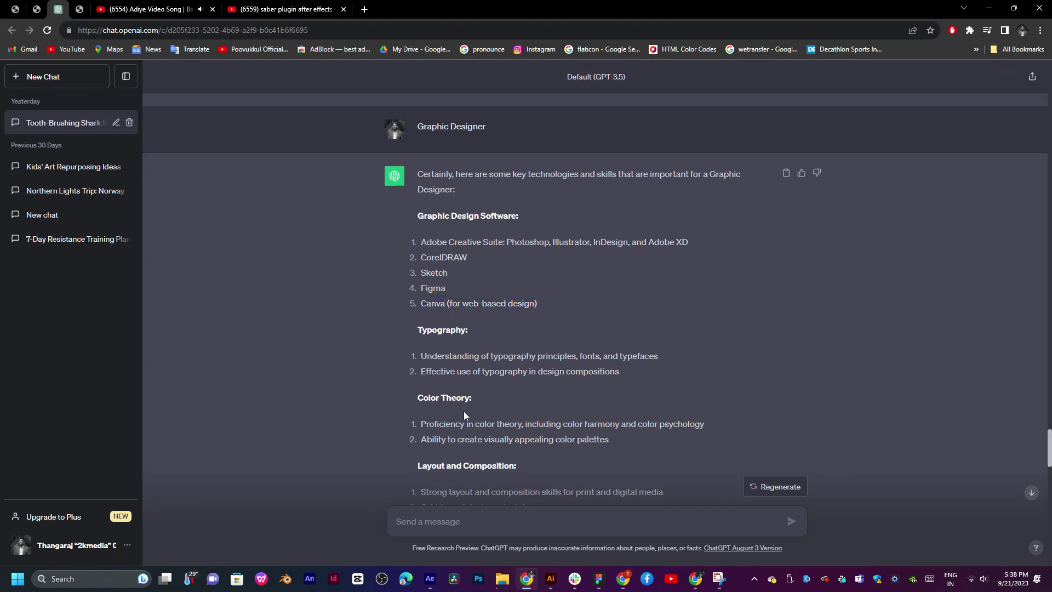
scroll(484, 400, down, 2)
scroll(465, 378, up, 4)
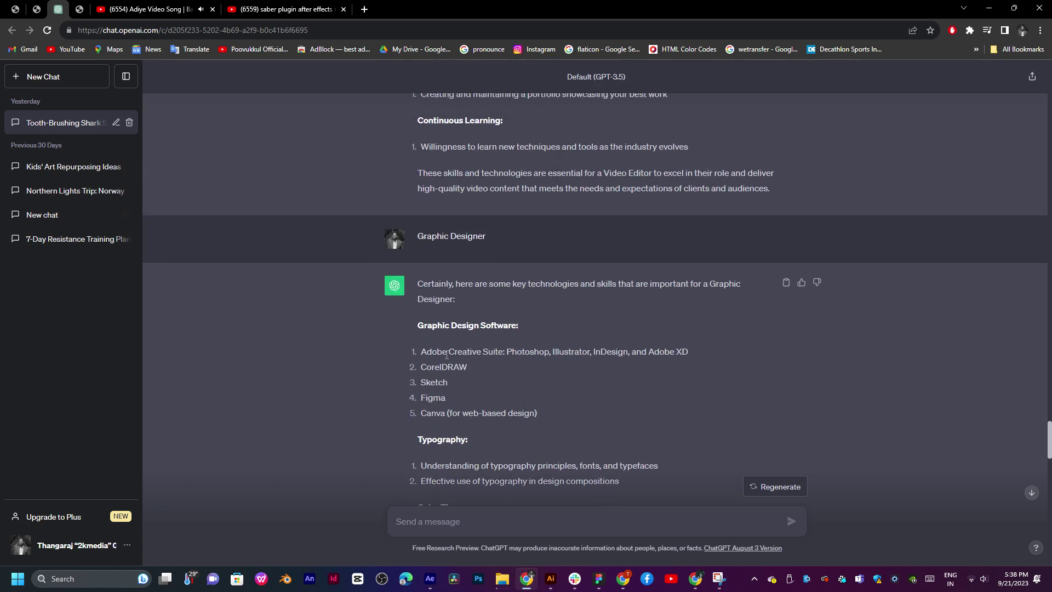
scroll(498, 368, up, 15)
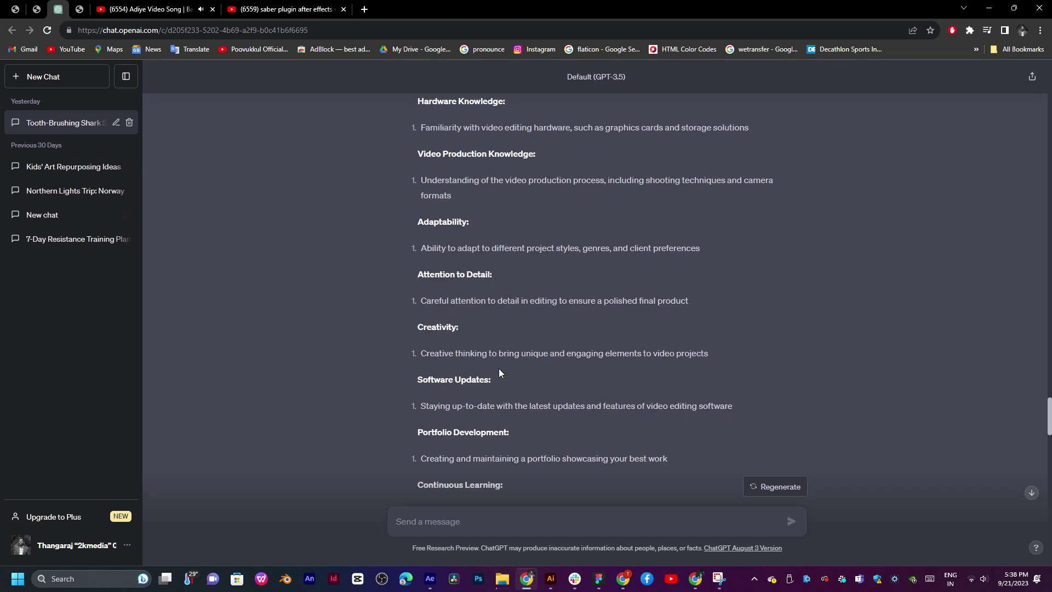
scroll(489, 351, up, 9)
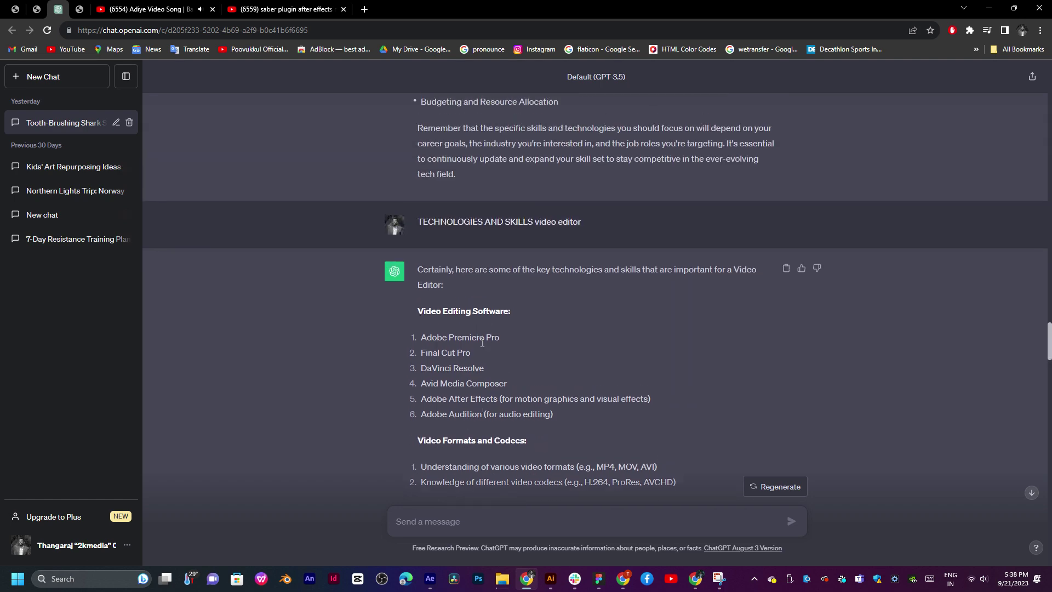
scroll(478, 343, up, 8)
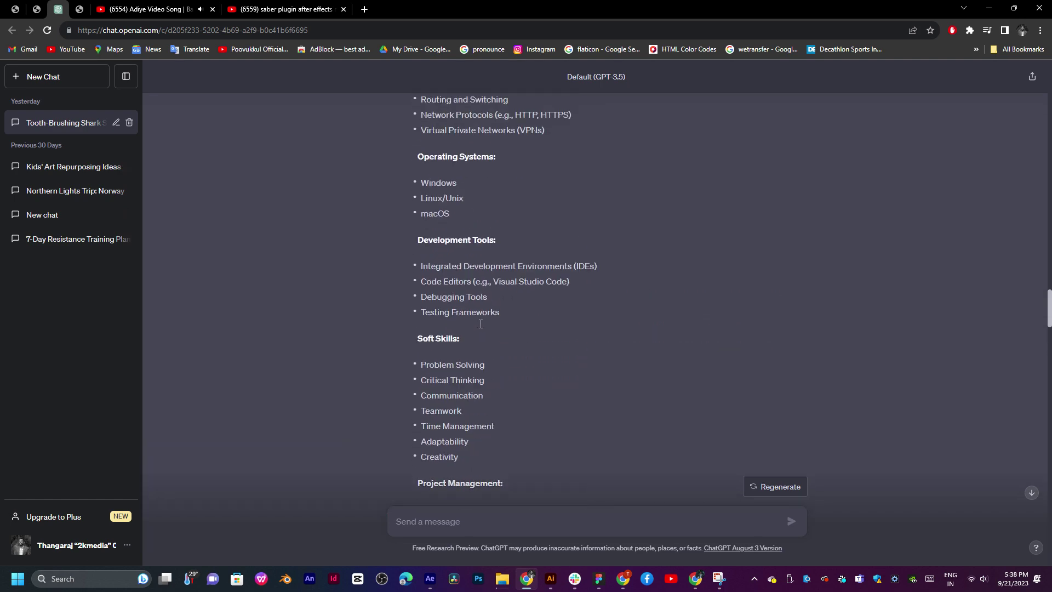
scroll(479, 329, up, 10)
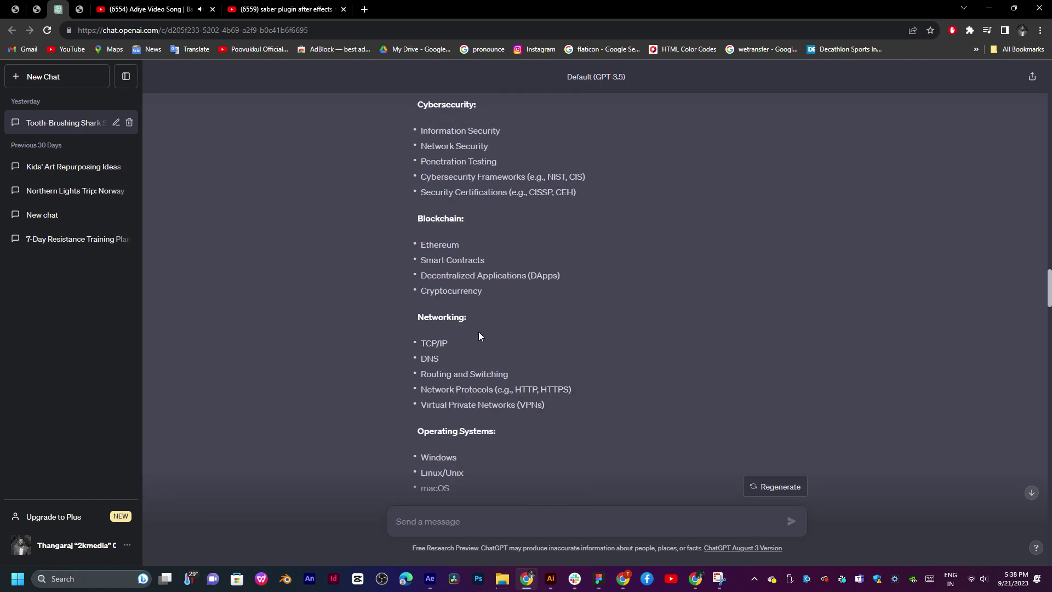
scroll(479, 336, up, 10)
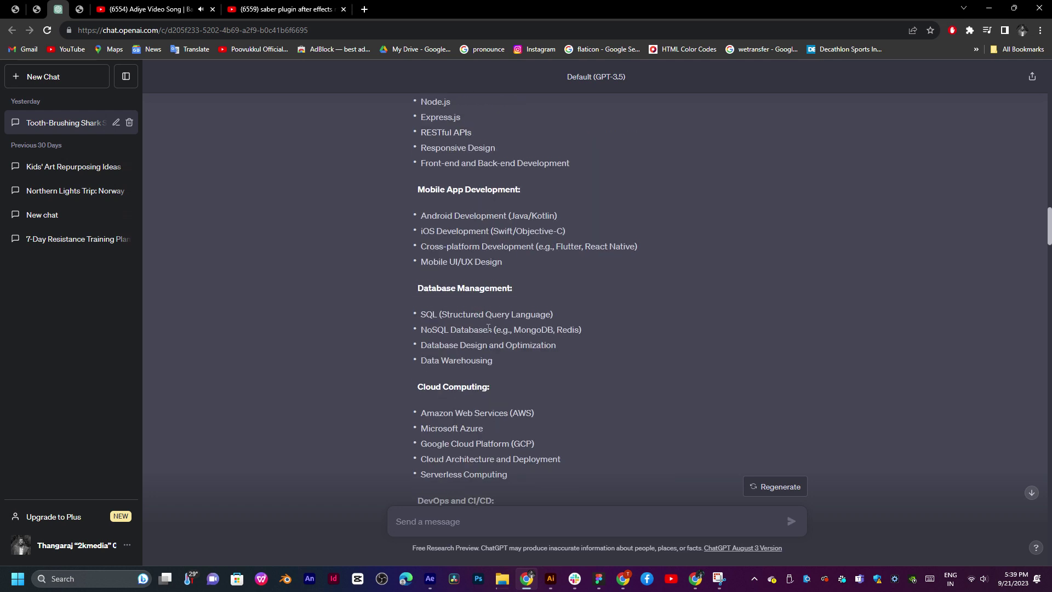
scroll(485, 274, up, 5)
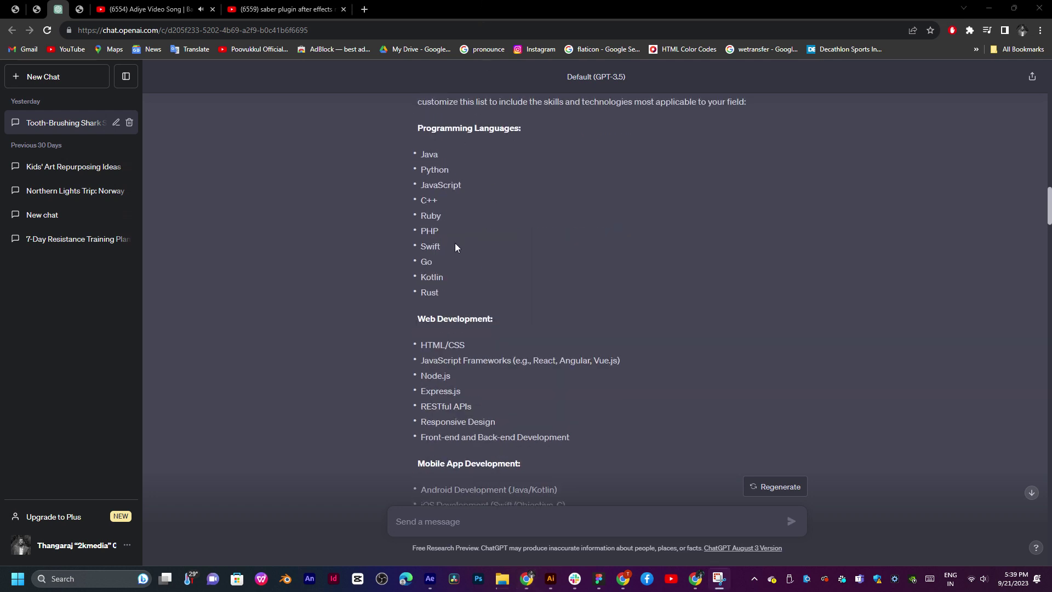
scroll(482, 233, up, 6)
Search Google for "language" in a new browser tab and copy the word Language from the results
click(364, 9)
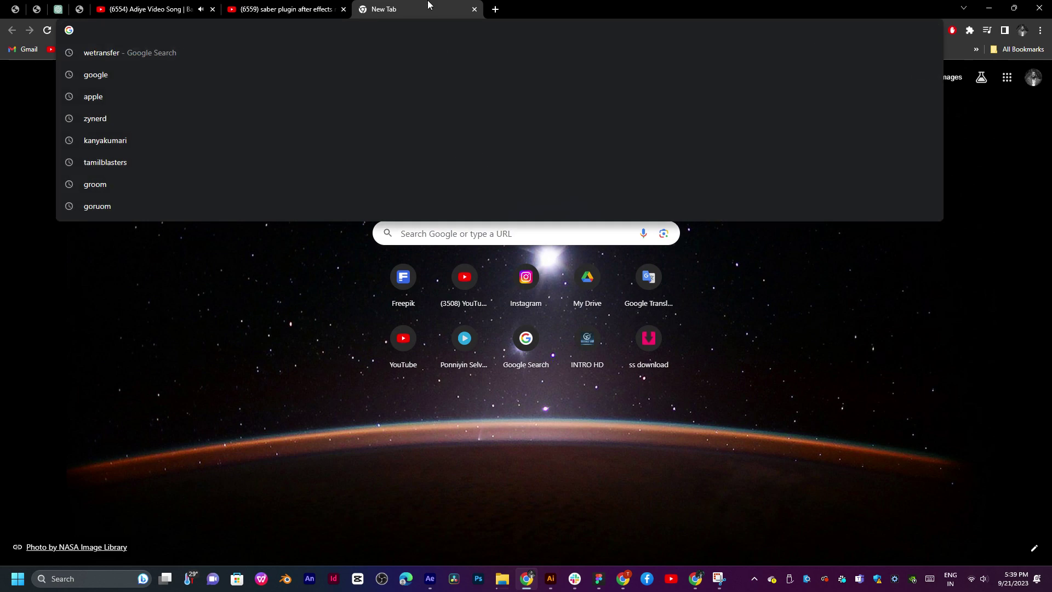
text(la)
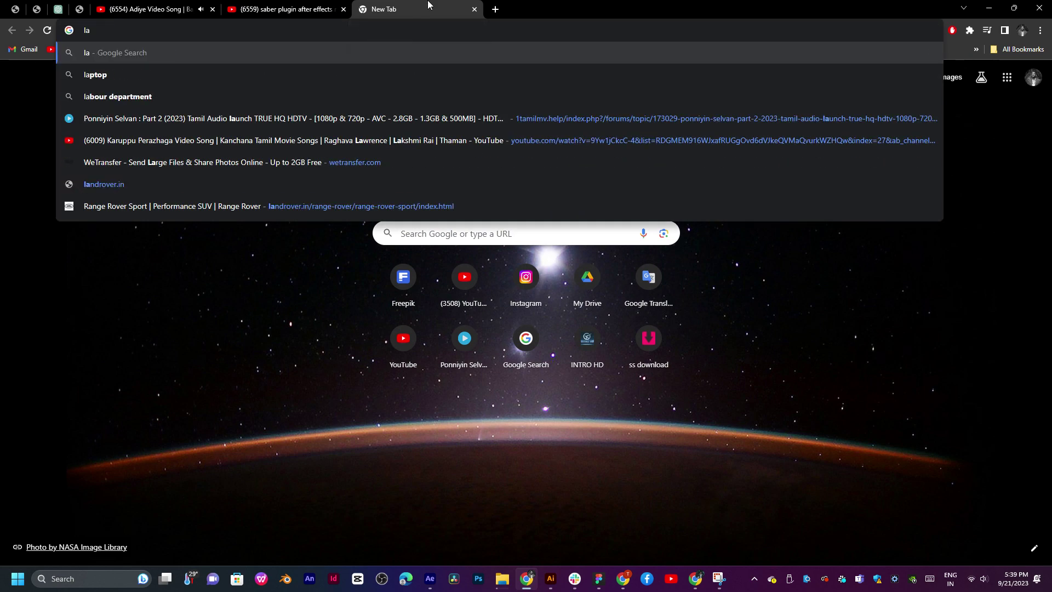
text(ng)
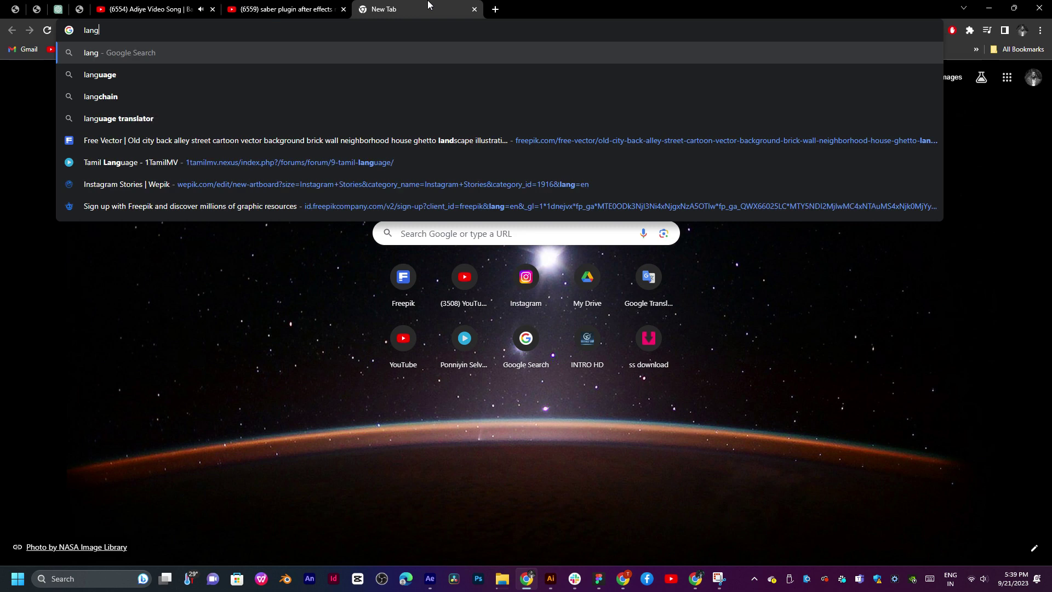
click(186, 80)
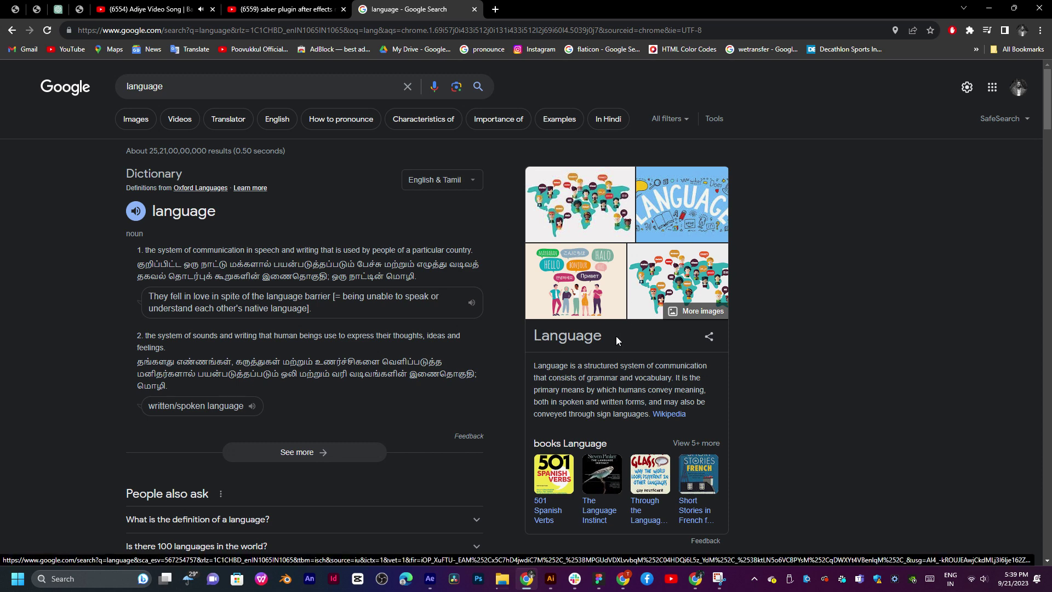
drag(616, 336, 548, 337)
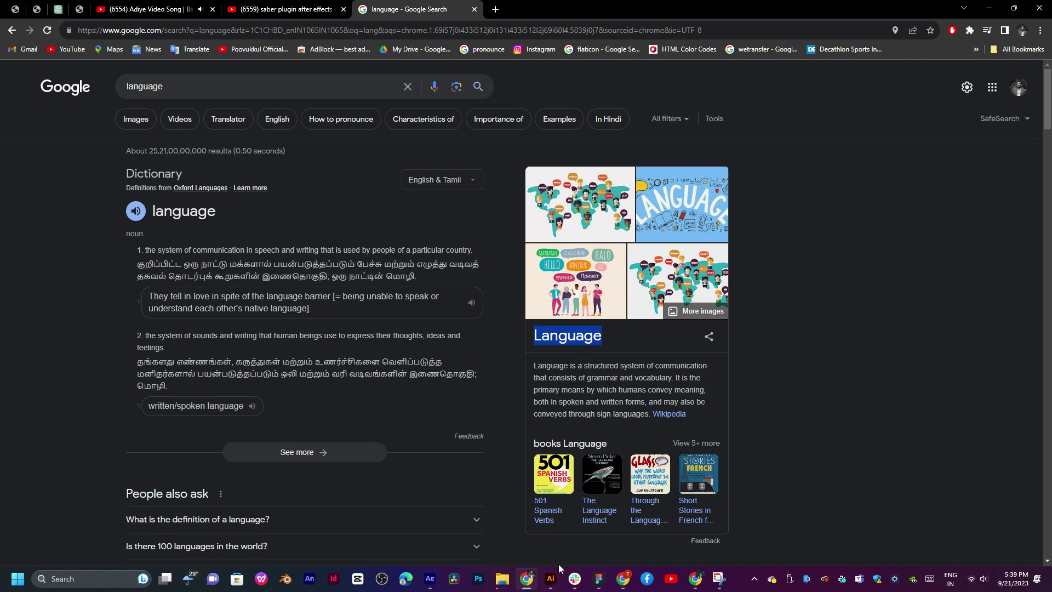
Switch to Illustrator, replace COMMUNICATION with LANGUAGE in the bottom strip, and select the neighbouring word CREATIVE
click(551, 578)
text(Language)
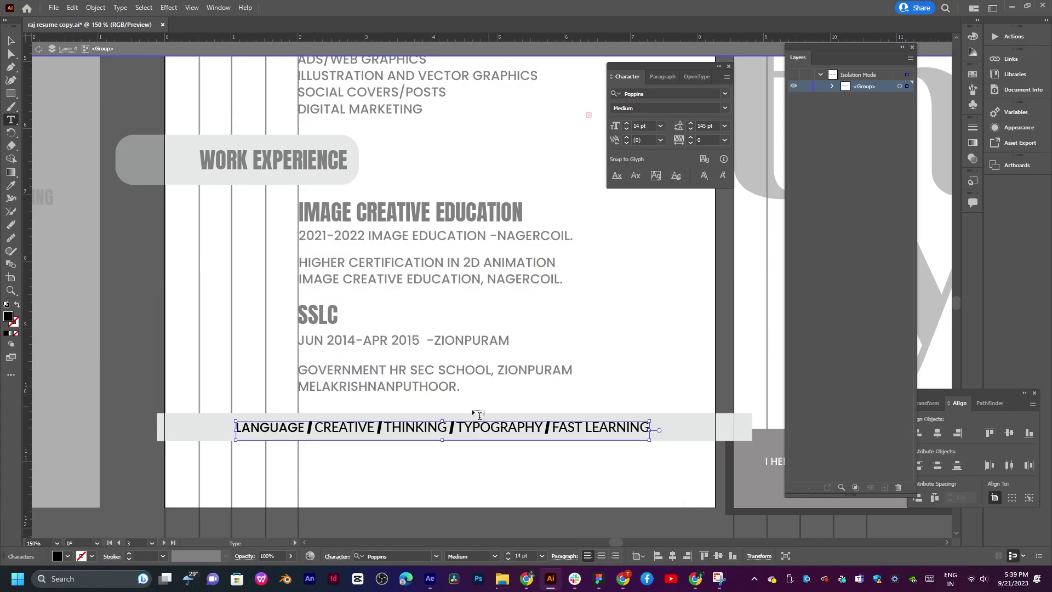
click(370, 430)
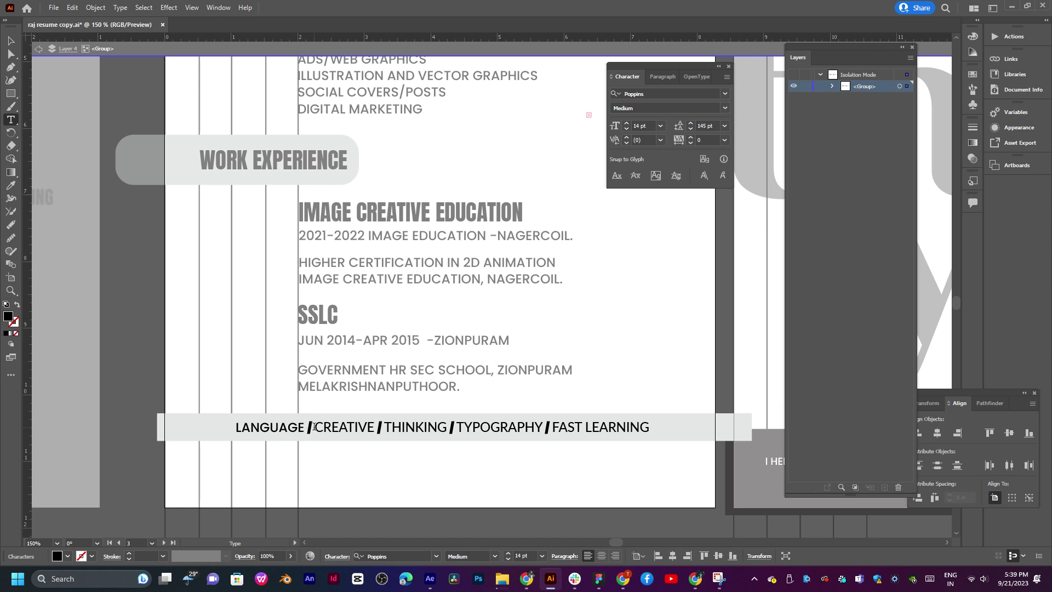
drag(314, 427, 371, 422)
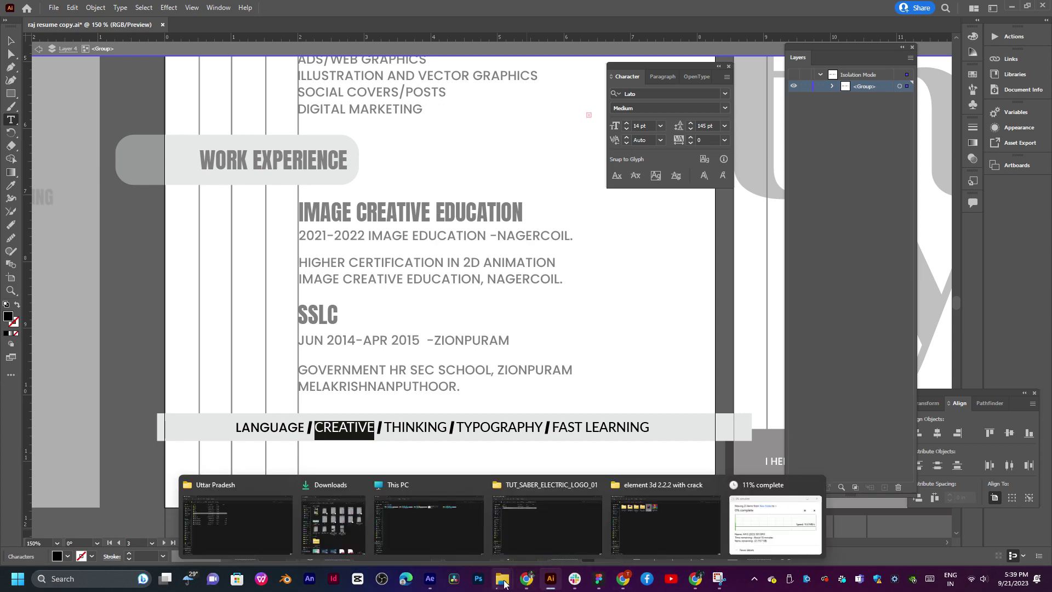
Switch to Chrome, send the prompt "Language" in the ChatGPT resume conversation, and go down to its reply
click(526, 580)
click(96, 9)
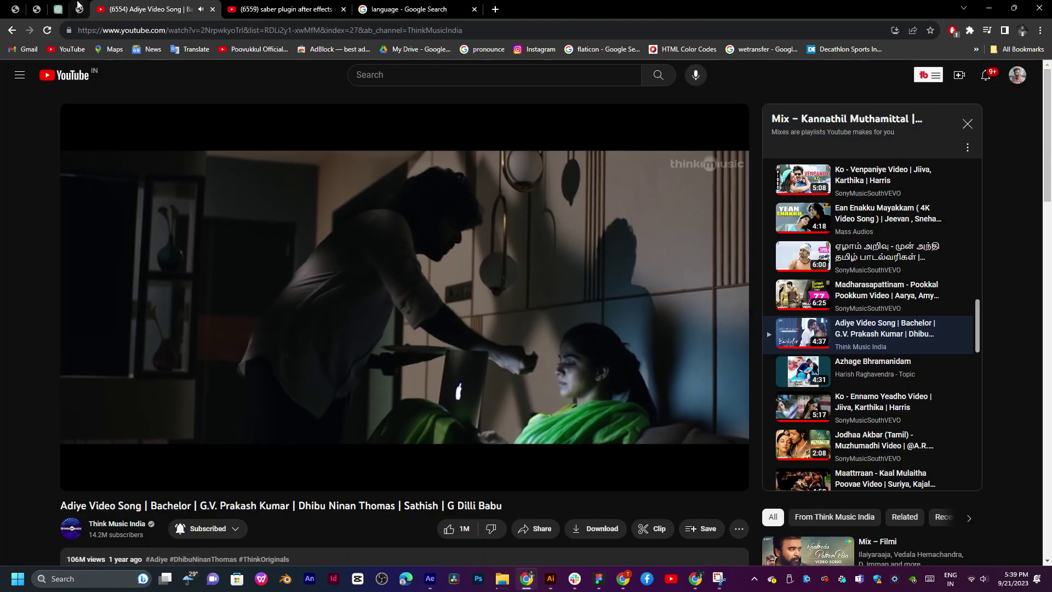
click(58, 8)
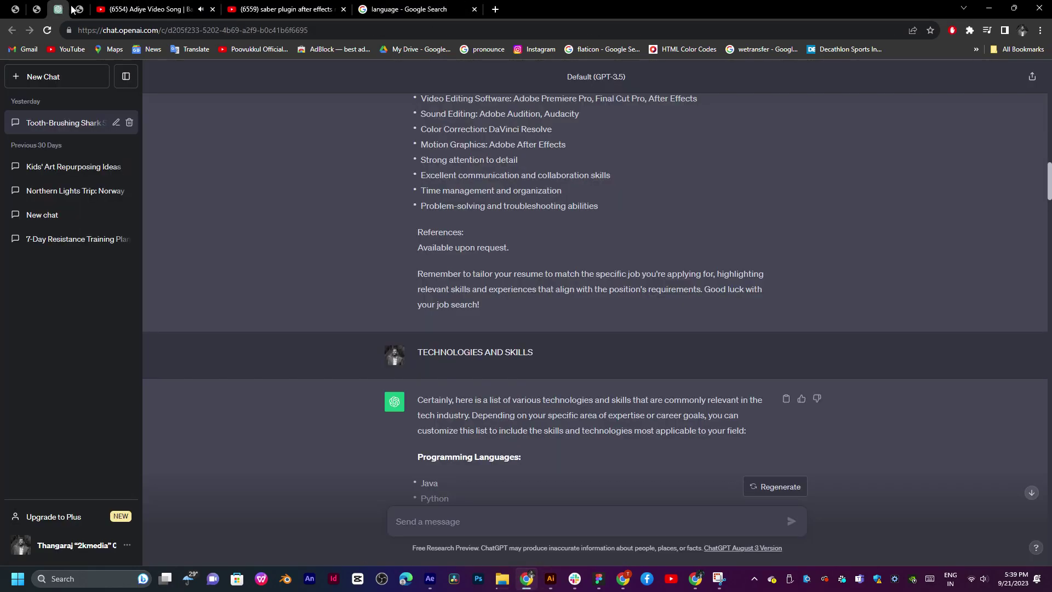
click(423, 516)
text(Language)
click(793, 525)
scroll(598, 381, down, 20)
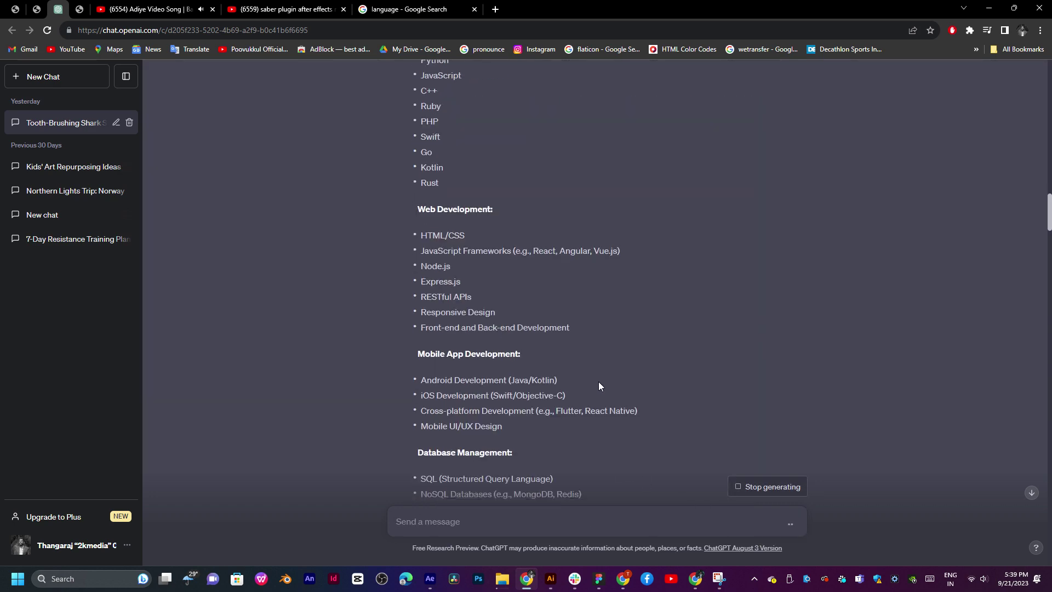
scroll(601, 386, down, 20)
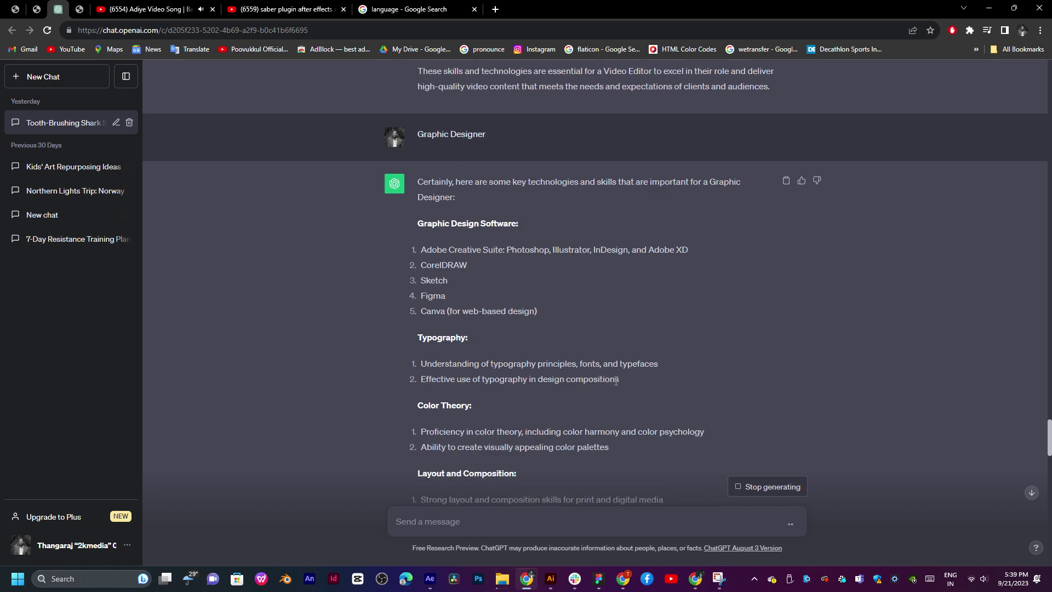